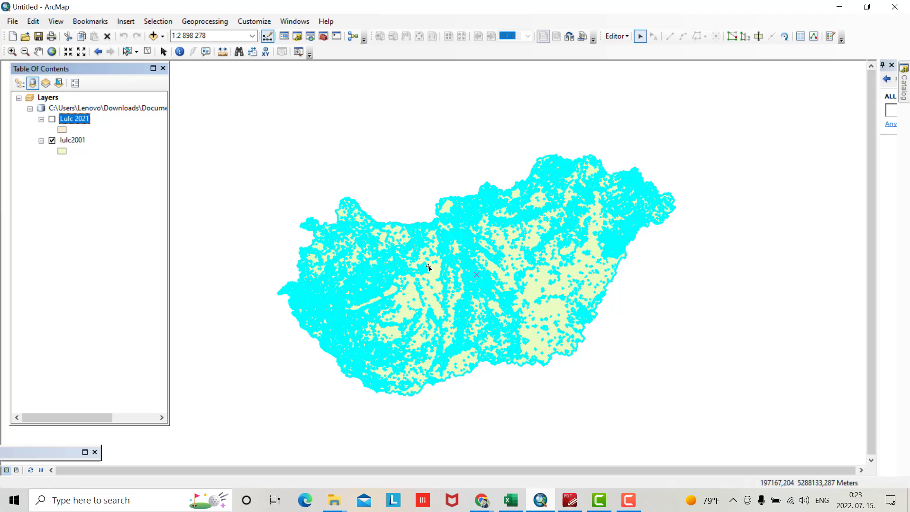
Swap the visible map layer from lulc2001 to Lulc 2021, then review the Excel comparison chart
click(52, 141)
click(52, 119)
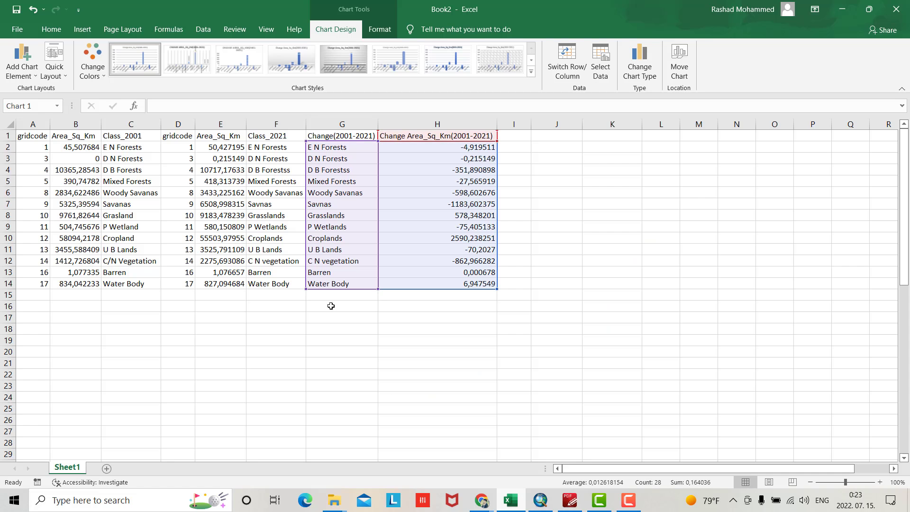
click(541, 500)
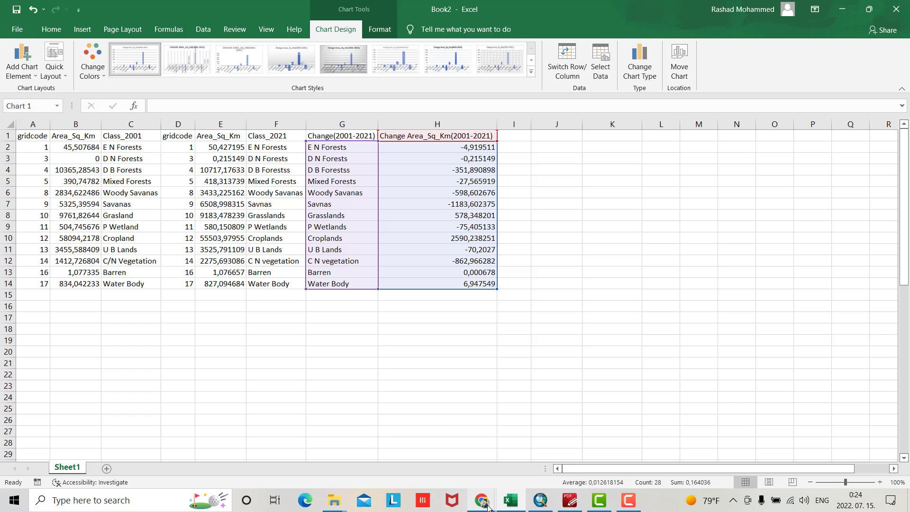
scroll(571, 378, down, 3)
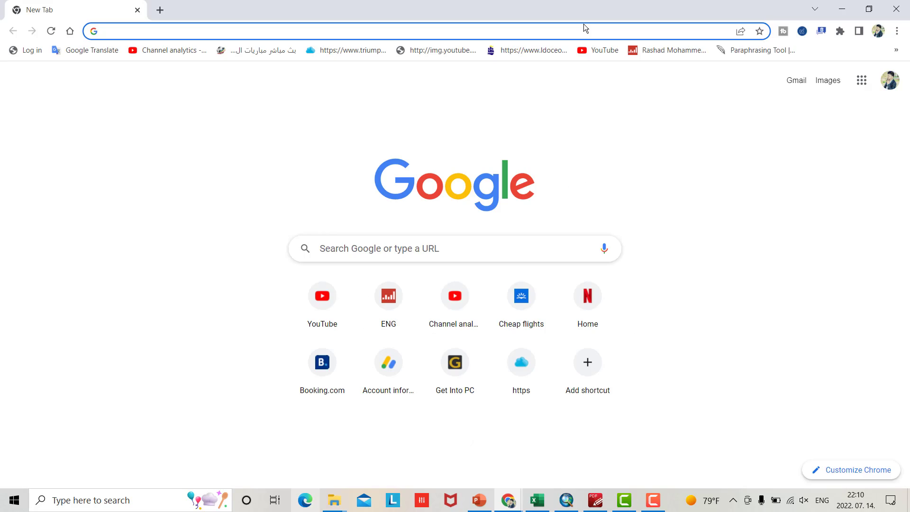
Search Google for 'usgs earth explorer' and open the EarthExplorer - USGS.gov result
click(406, 250)
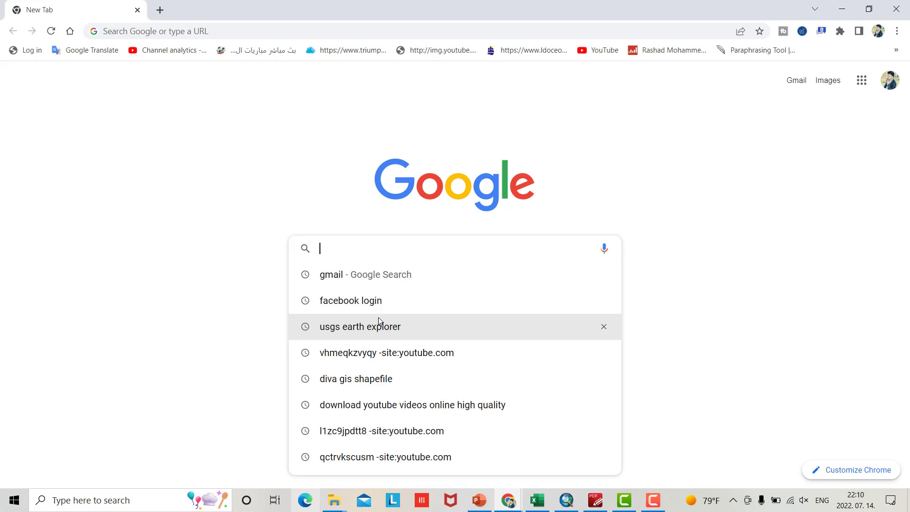
click(367, 327)
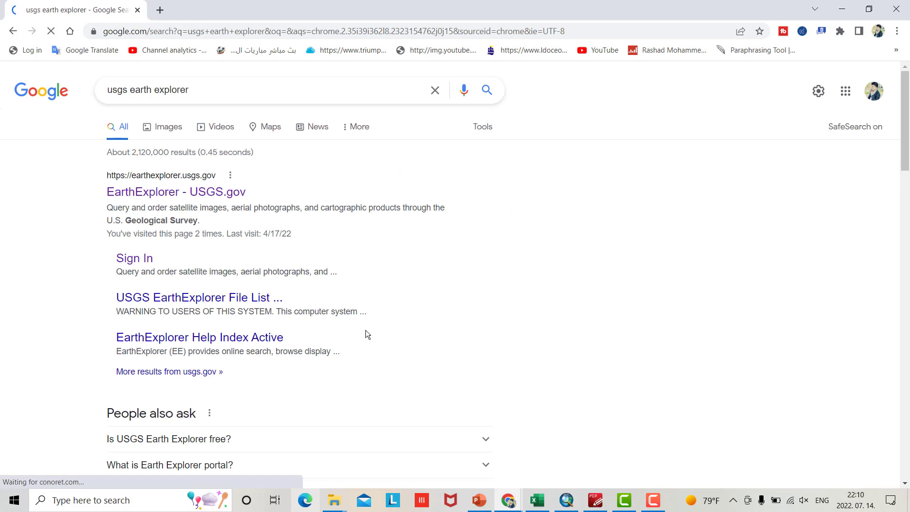
click(164, 199)
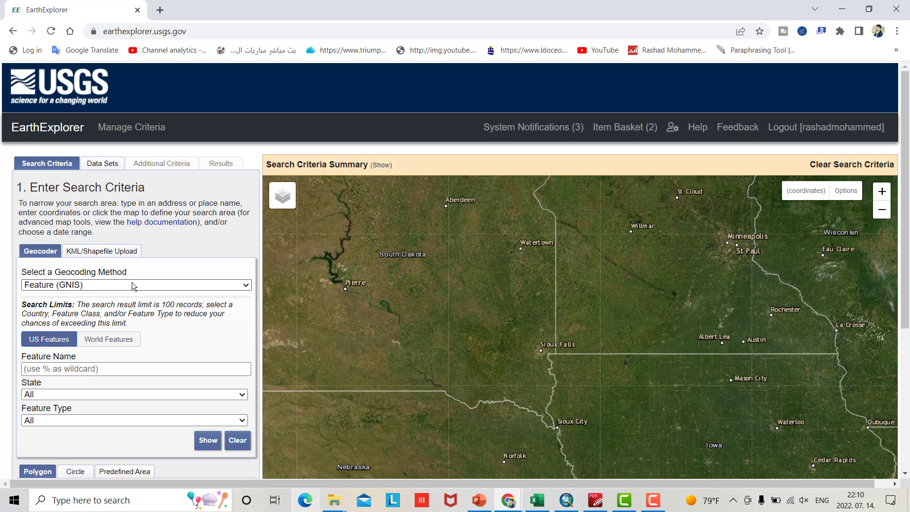
Set the search area to Hungary using an Address/Place lookup
click(175, 283)
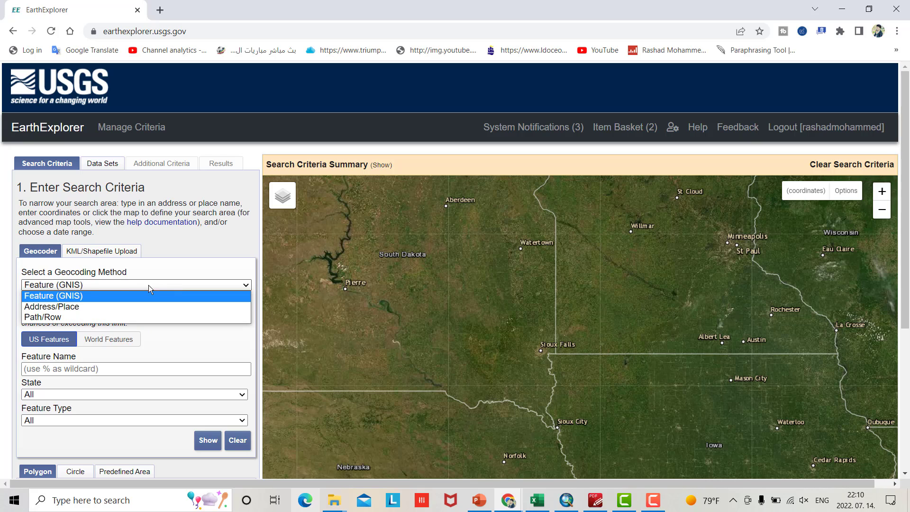
click(69, 307)
click(57, 321)
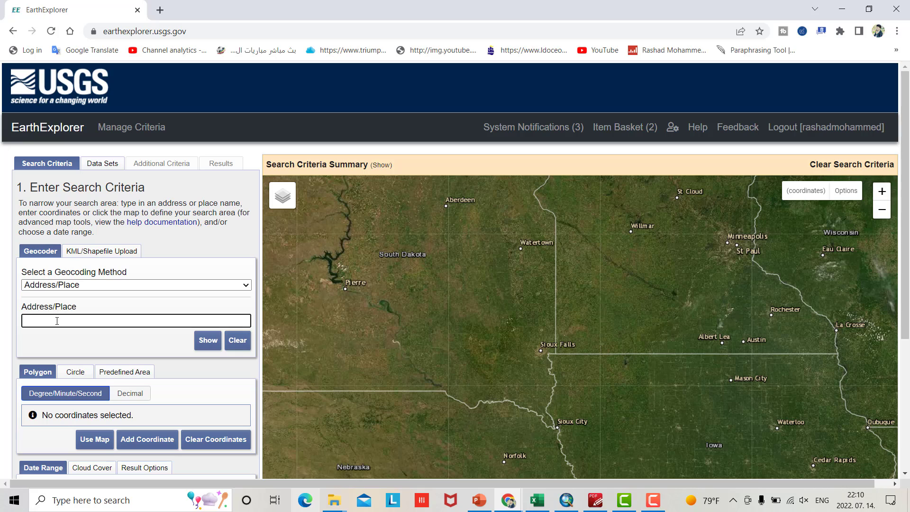
text(hungary)
click(207, 342)
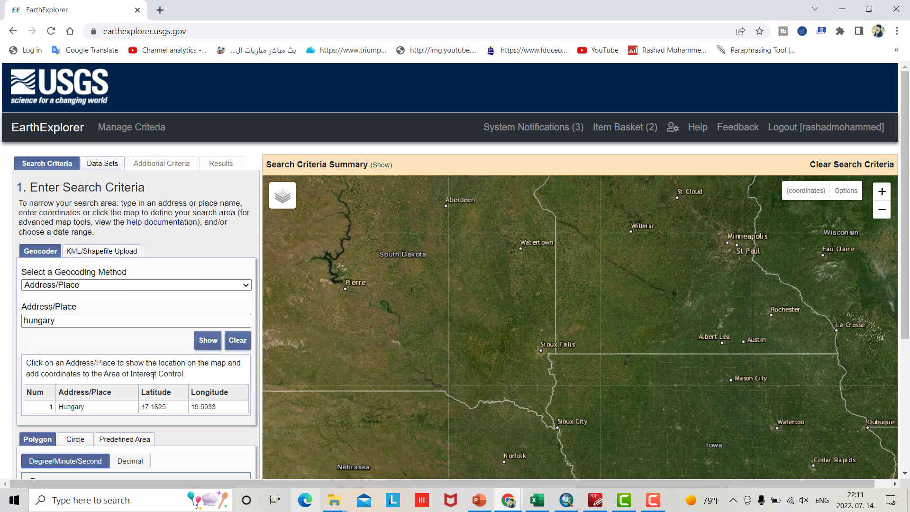
click(88, 409)
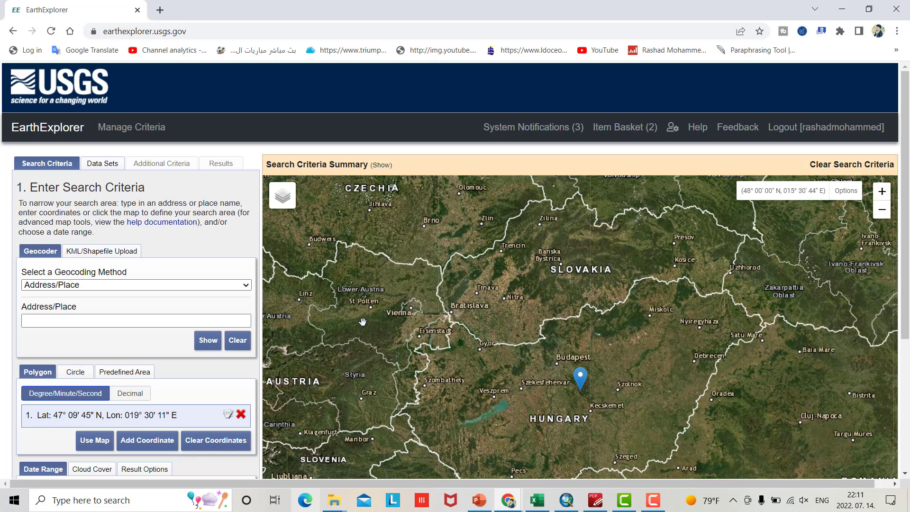
Set the search date range from 07/01/1990 to 07/31/2023
scroll(361, 322, up, 1)
scroll(173, 419, down, 1)
scroll(137, 429, down, 4)
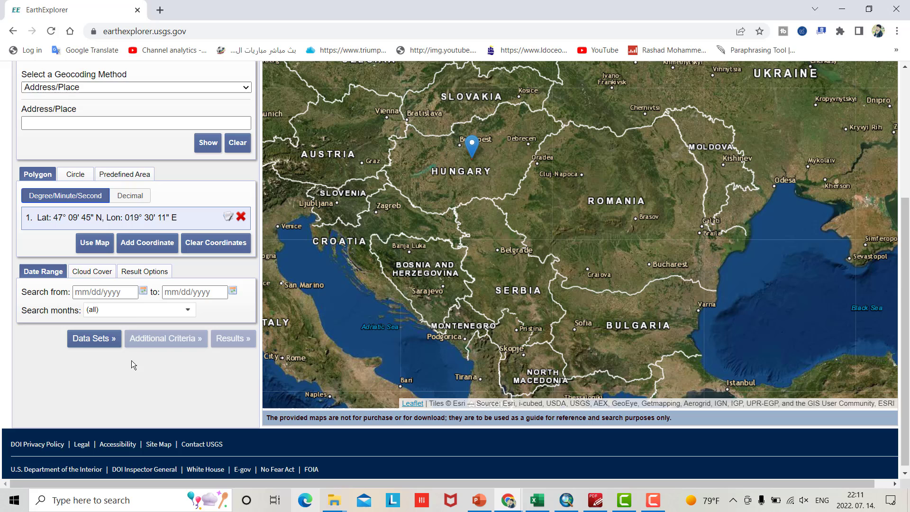
click(144, 291)
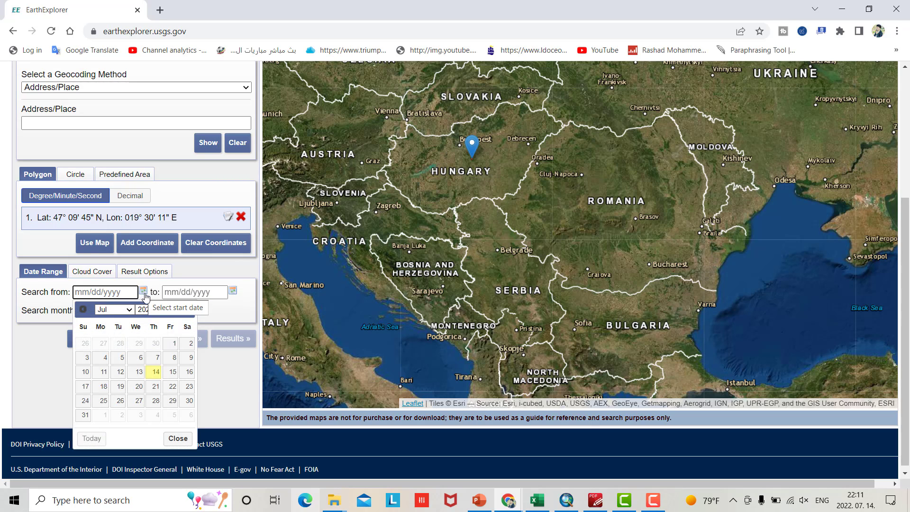
click(152, 309)
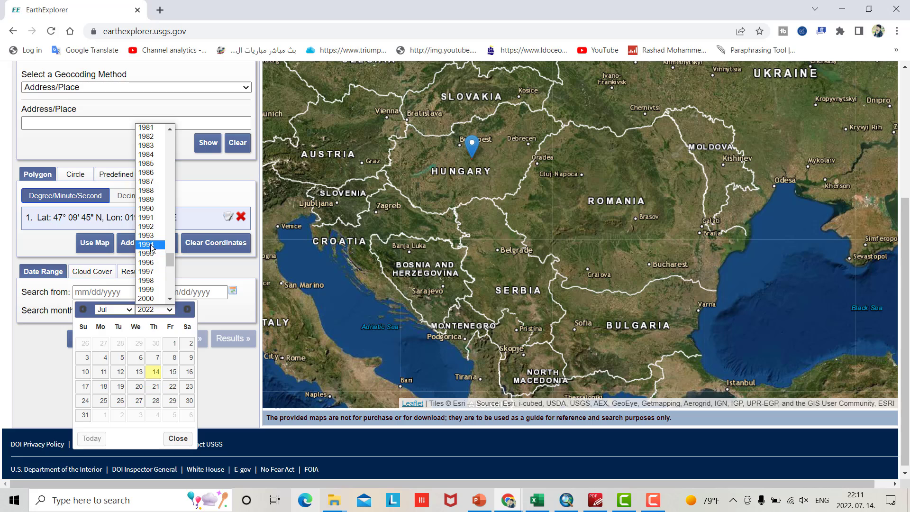
click(151, 208)
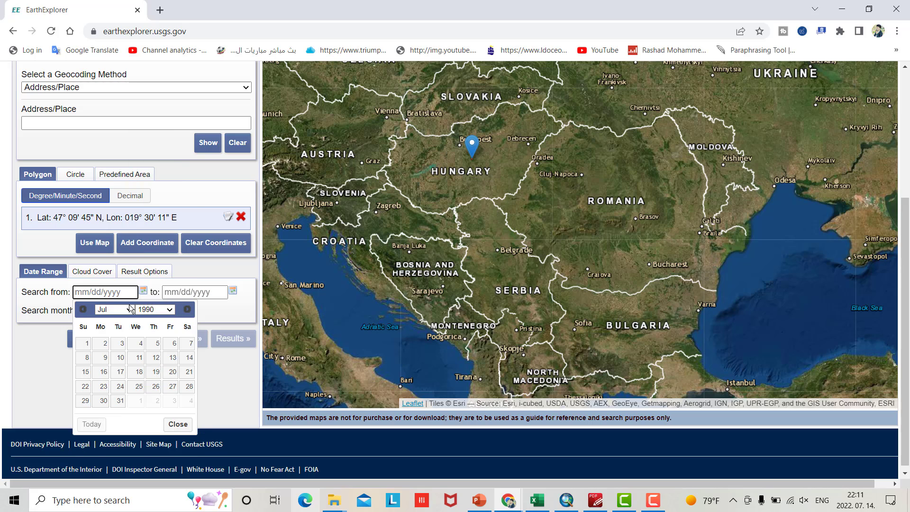
click(87, 344)
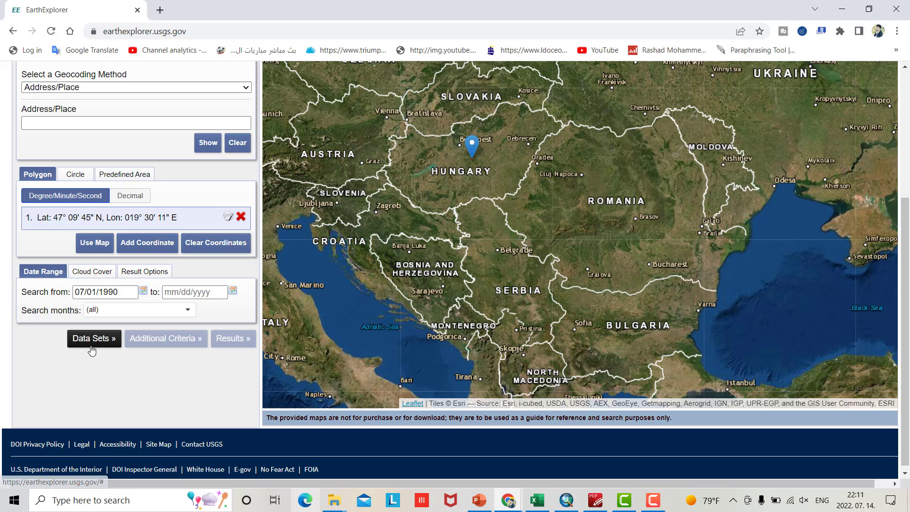
click(233, 291)
click(244, 309)
click(246, 285)
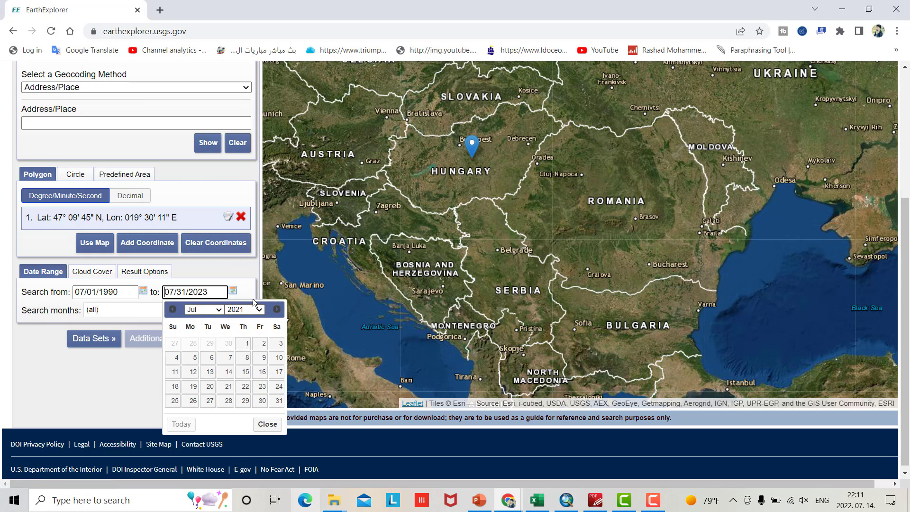
click(268, 424)
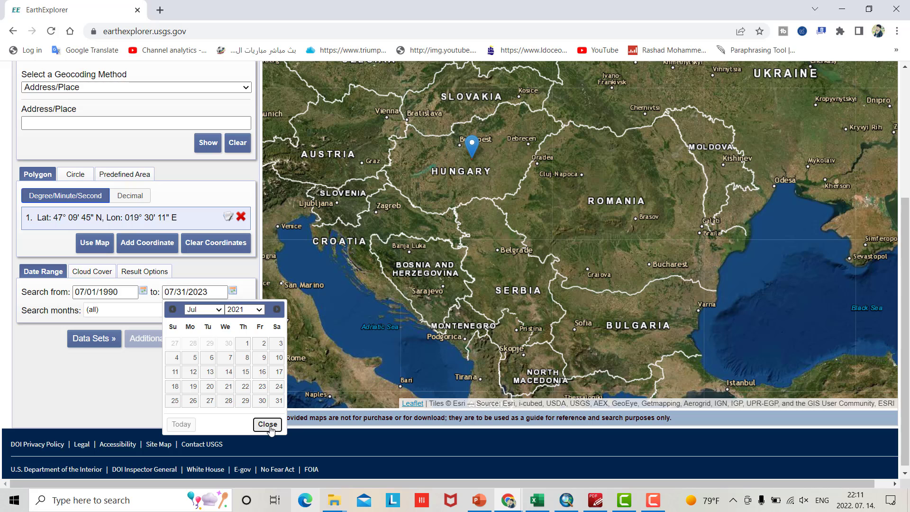
Tick MODIS MCD12Q1 V6 under NASA LPDAAC Collections > MODIS Land Cover - V6 and dismiss the Earthdata notice
click(95, 338)
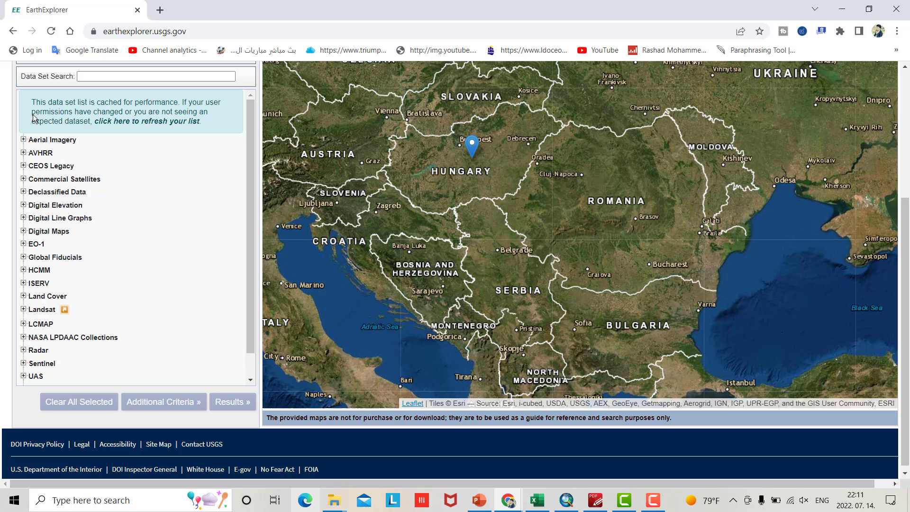
click(24, 338)
scroll(99, 282, down, 2)
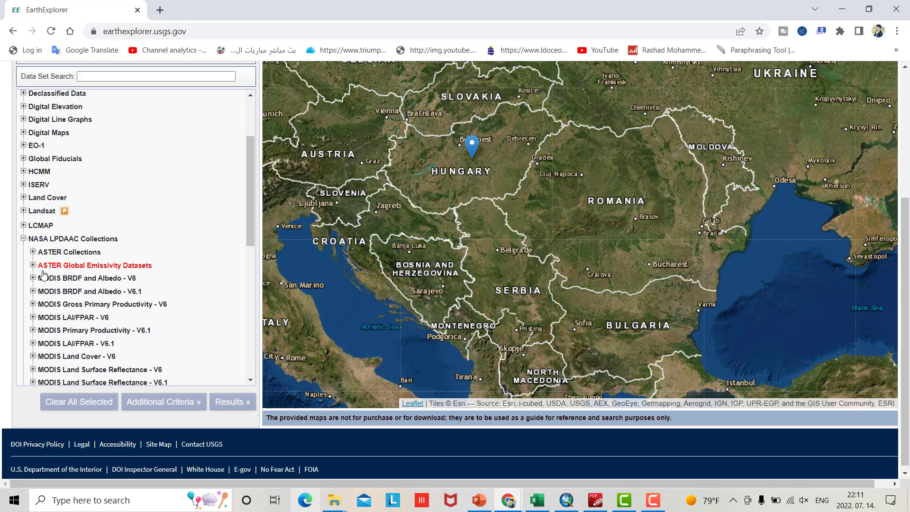
click(32, 356)
scroll(109, 291, down, 2)
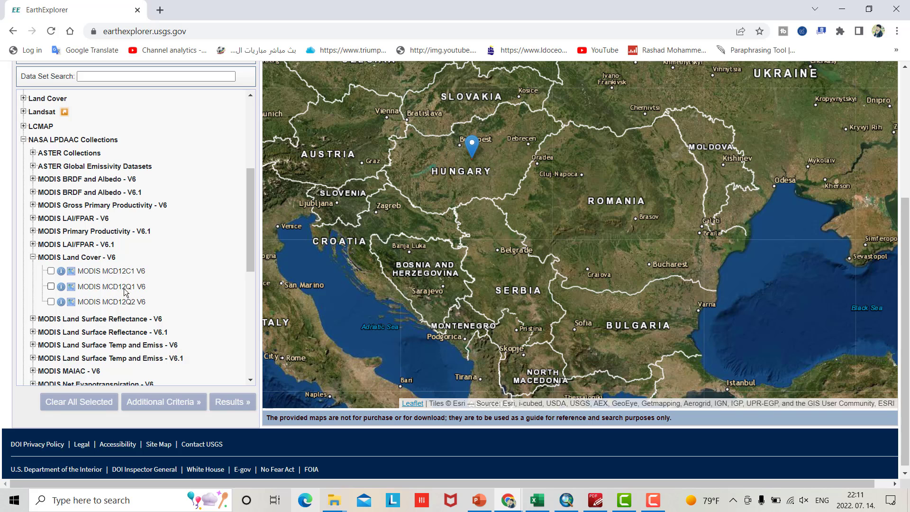
click(51, 287)
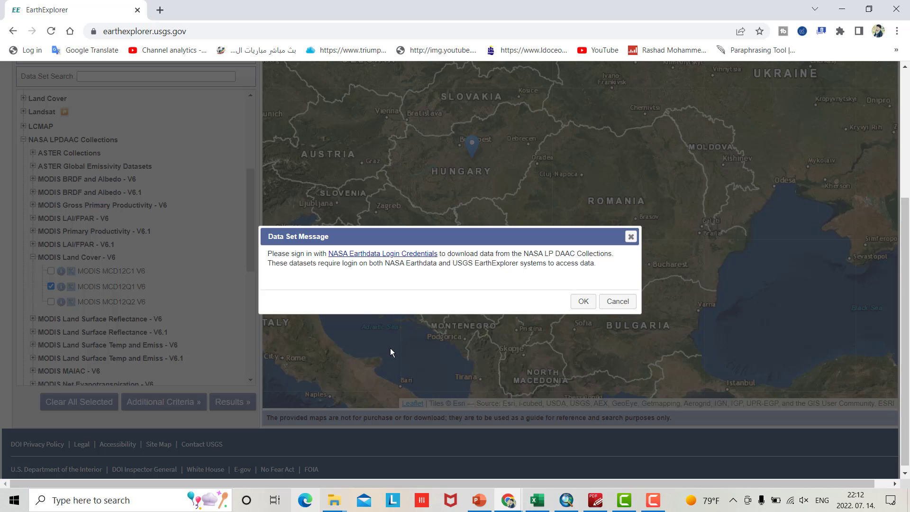
click(581, 302)
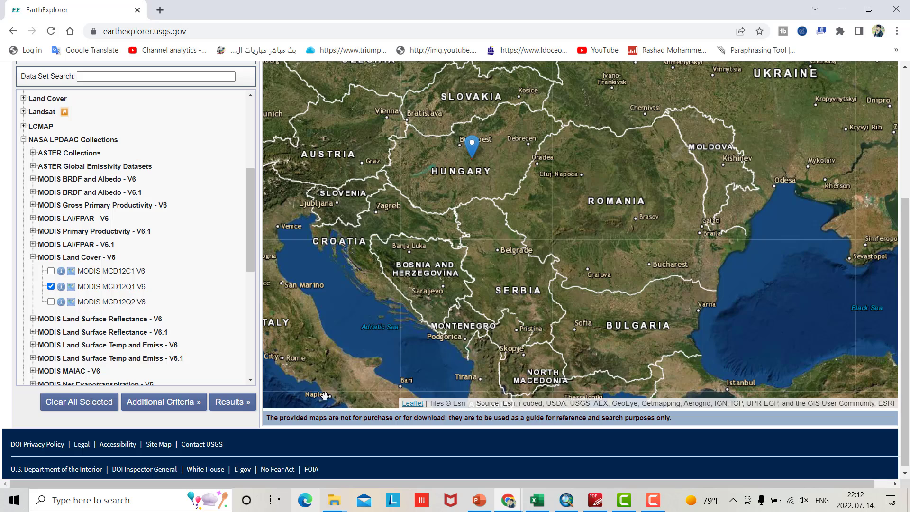
Run the search and request the HDF Format download of the 2020 scene
click(242, 404)
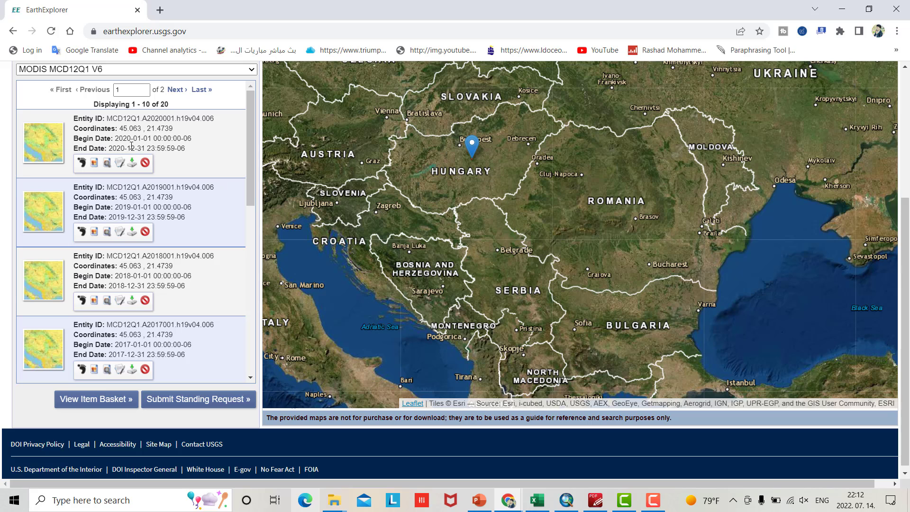
click(84, 164)
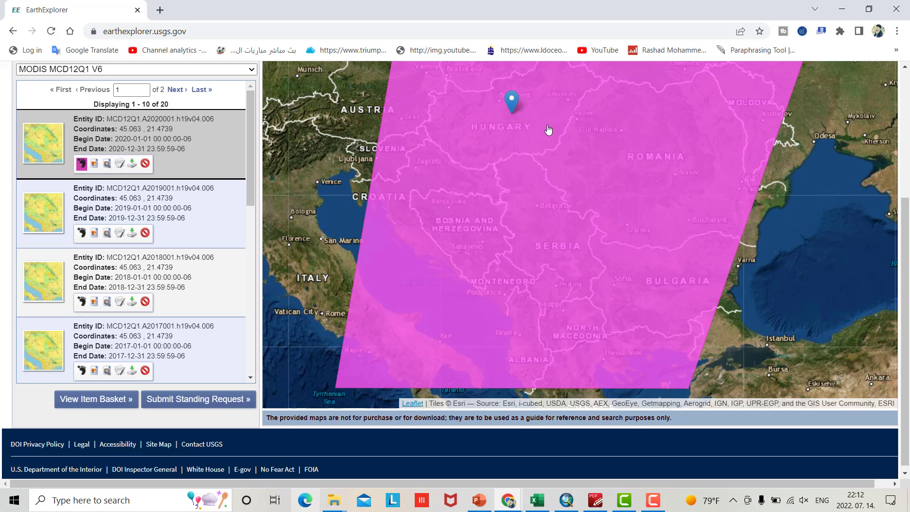
click(133, 164)
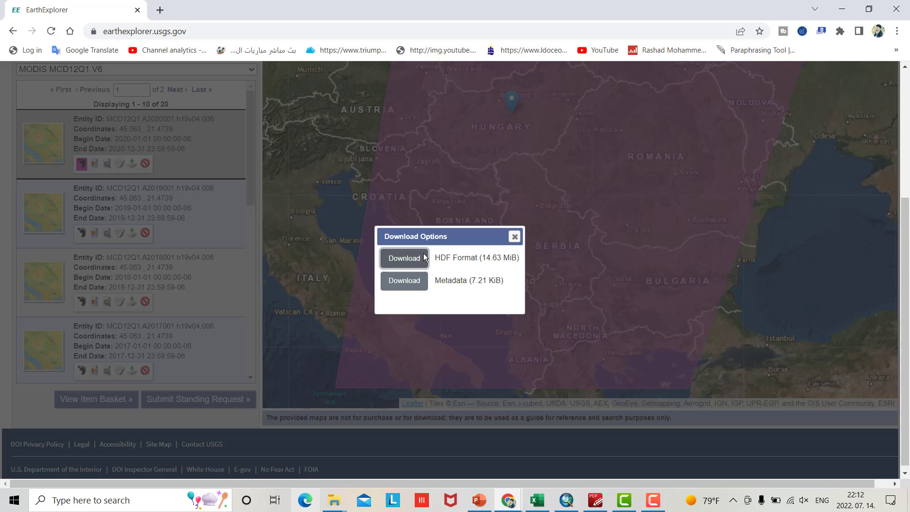
click(423, 258)
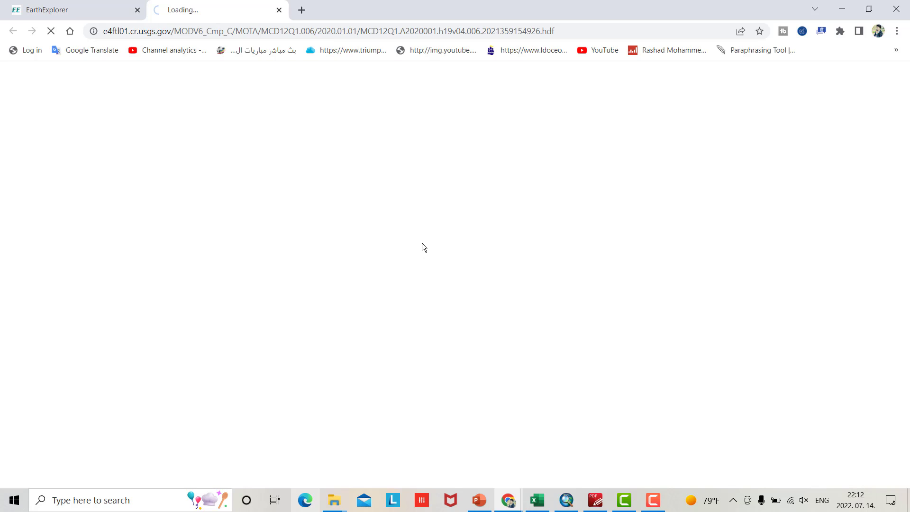
Close the download options and view the Earthdata sign-in tab
click(71, 16)
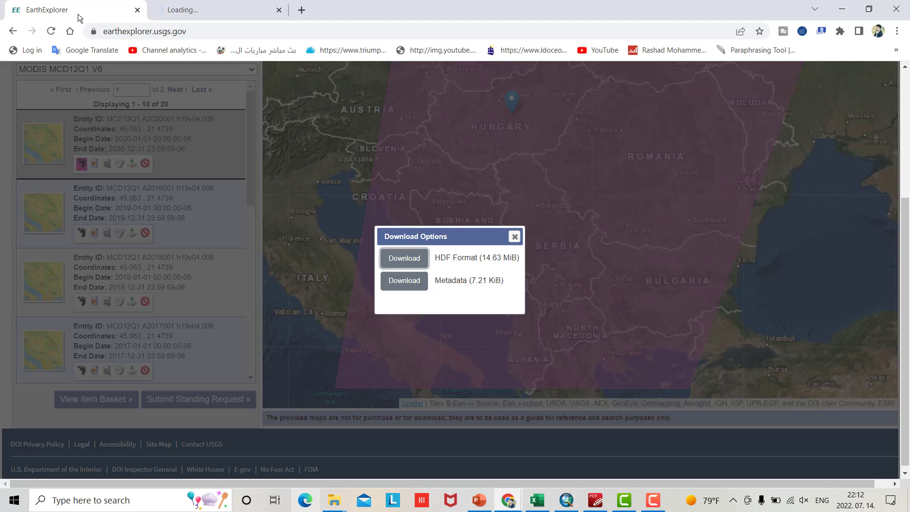
click(515, 237)
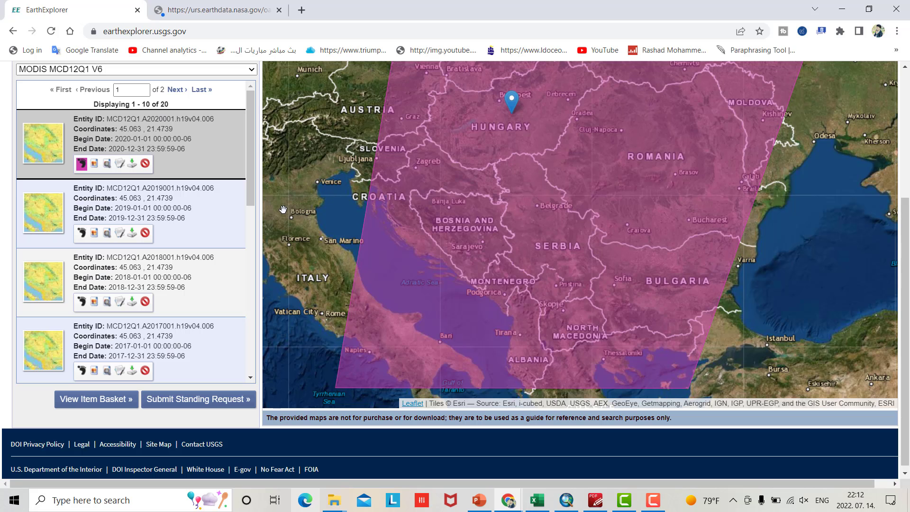
click(242, 14)
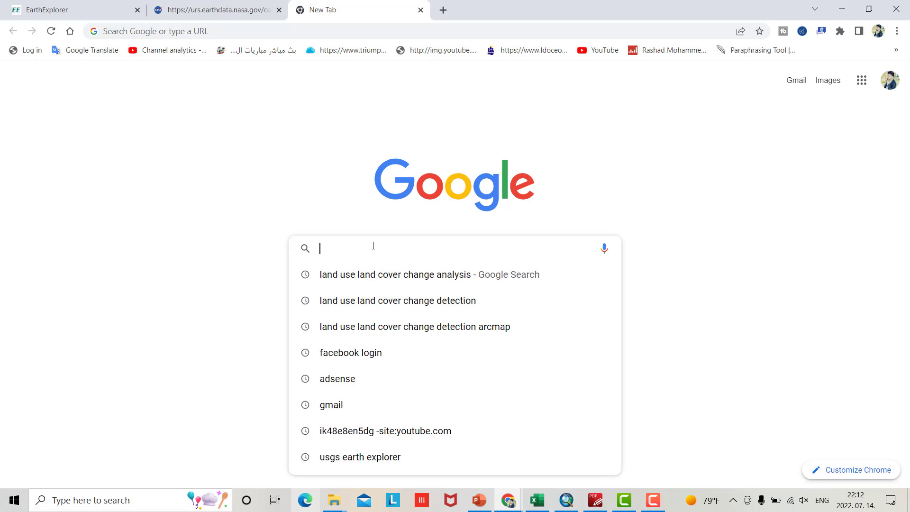
Find Earthdata Login - NASA through Google, sign in, and return to the authorization tab
text(eart)
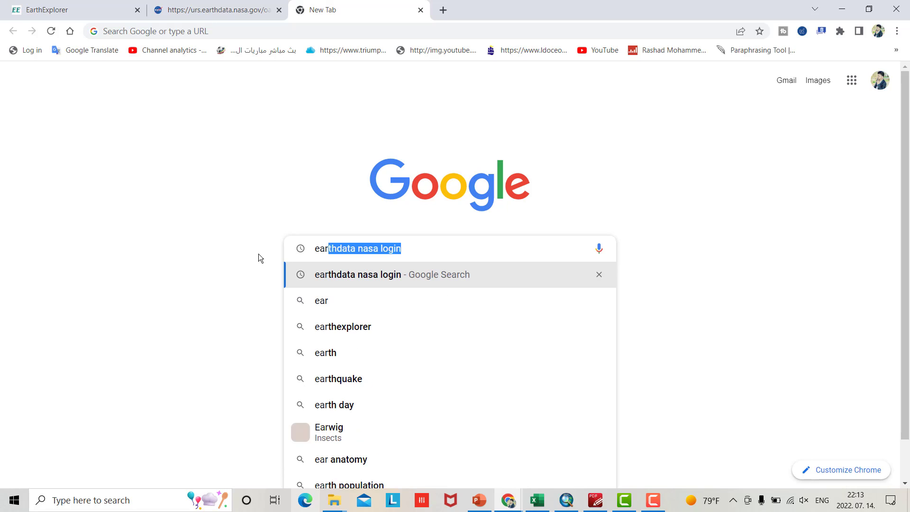
click(343, 274)
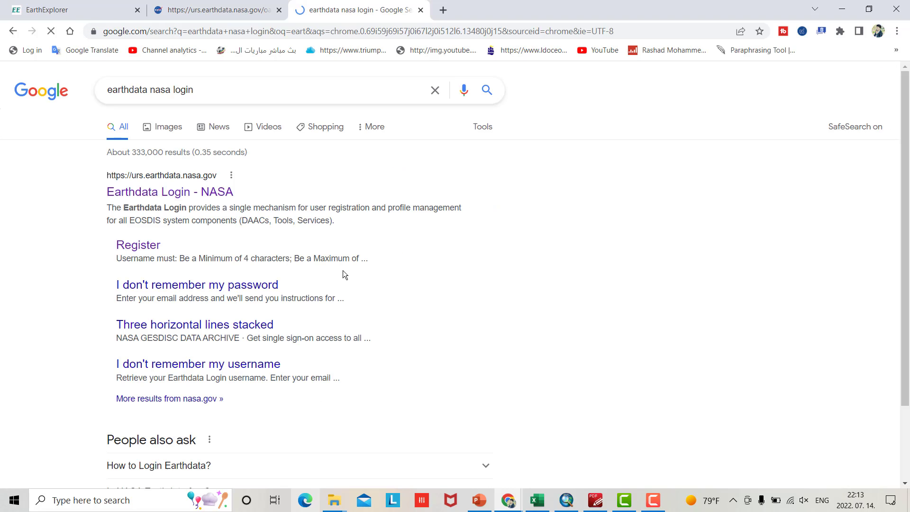
click(164, 192)
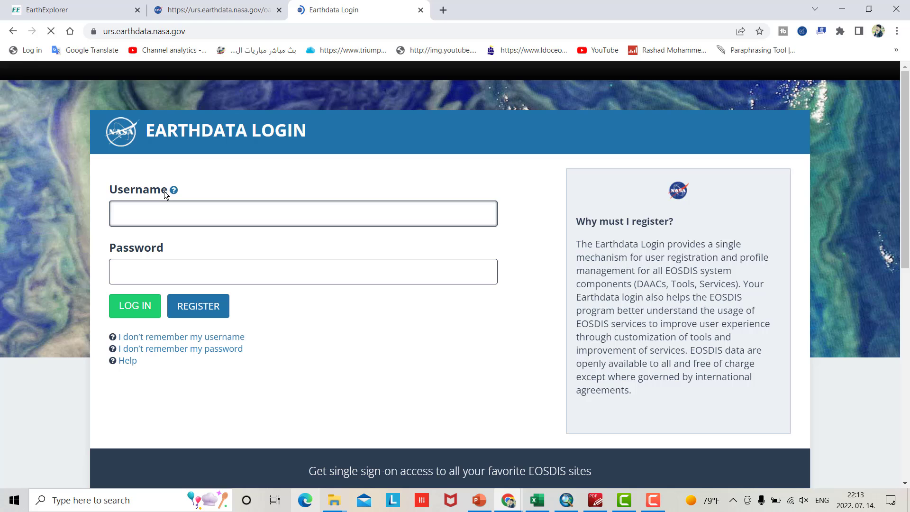
click(150, 314)
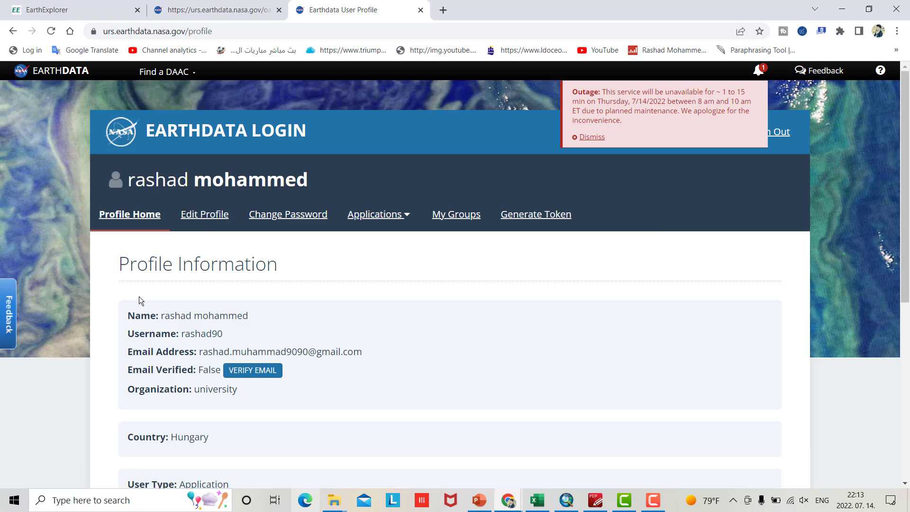
click(229, 13)
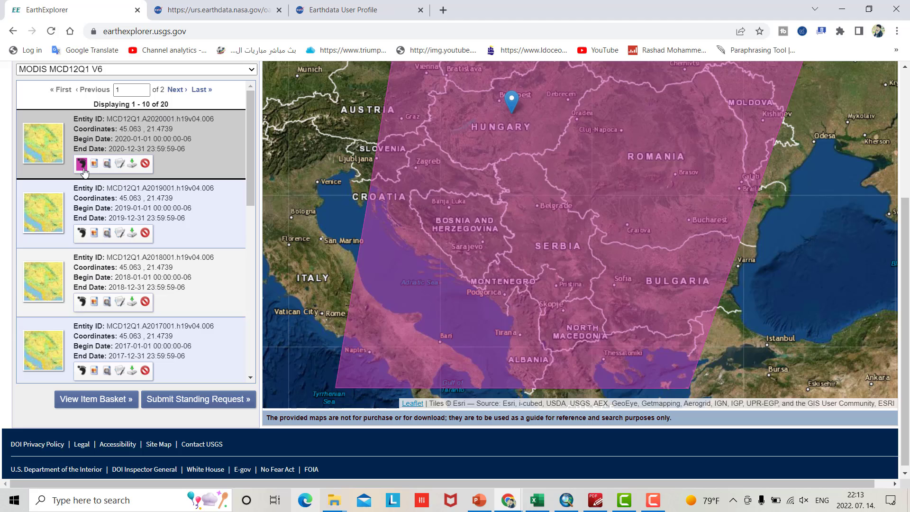
Download the 2020 MCD12Q1 scene's HDF file
click(82, 163)
click(82, 164)
click(133, 163)
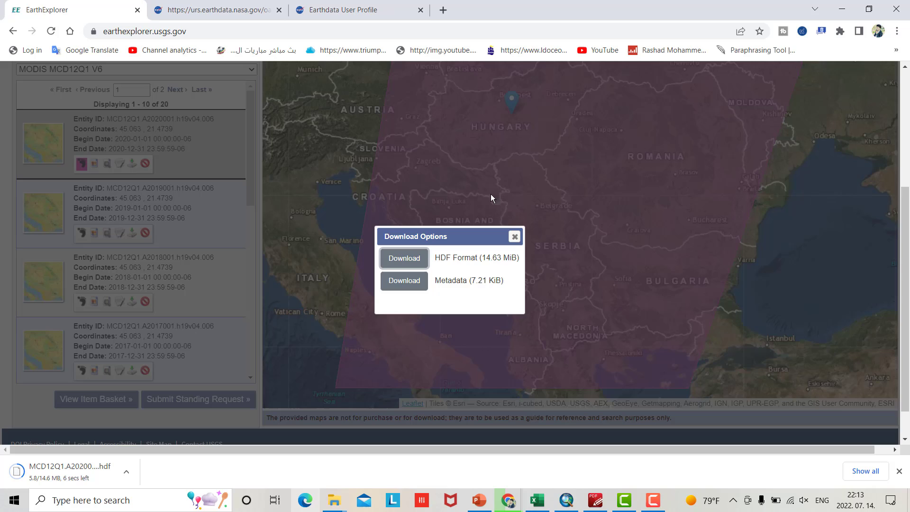
click(515, 236)
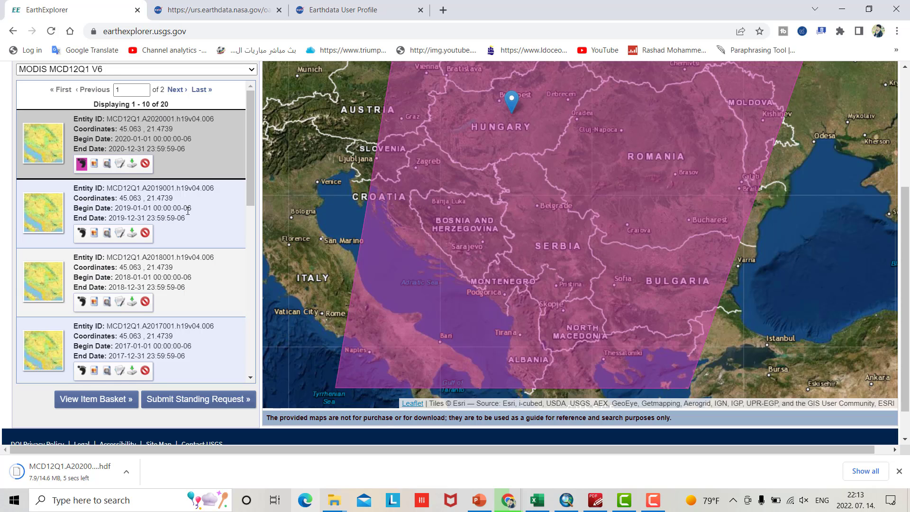
On the second results page, download the 2001 scene's HDF file (14.59 MiB)
scroll(187, 211, down, 7)
scroll(189, 214, down, 2)
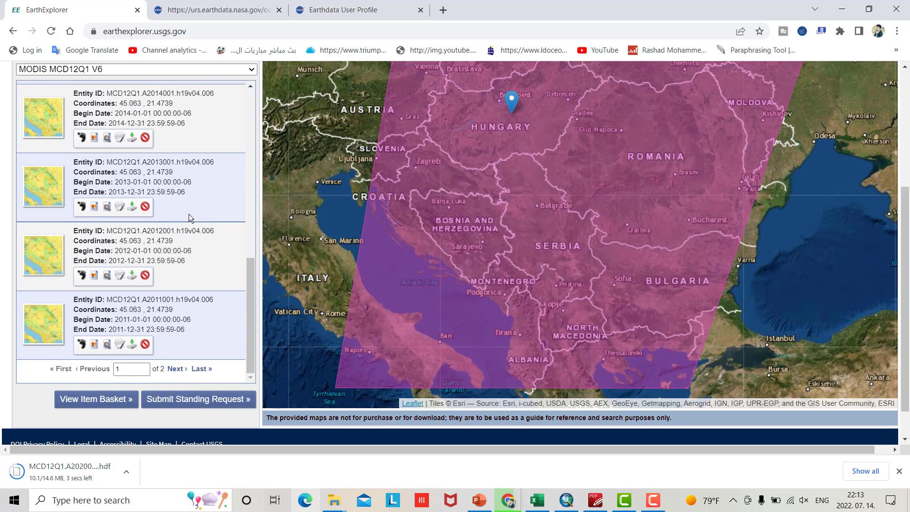
click(176, 374)
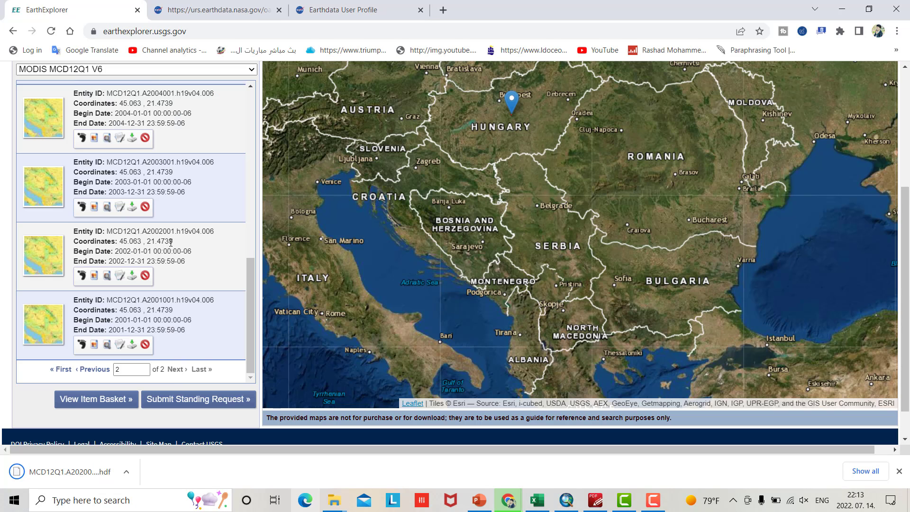
scroll(179, 351, down, 2)
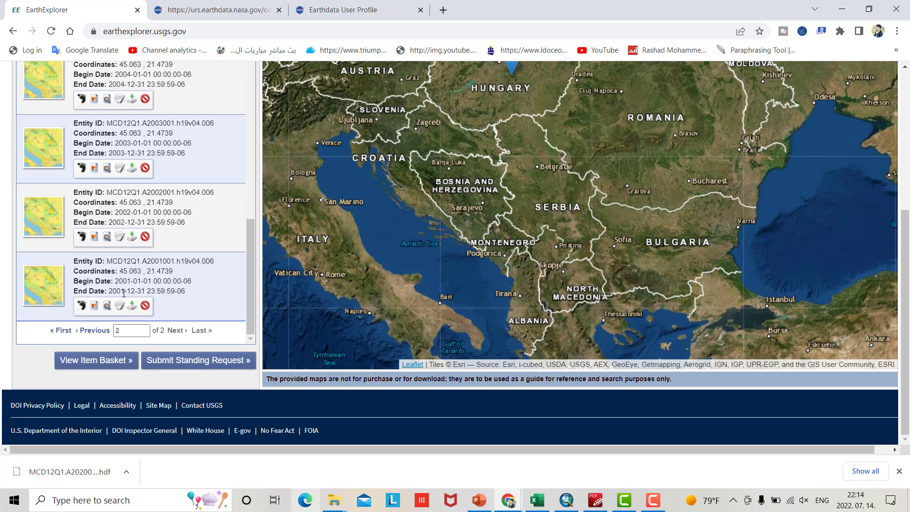
click(81, 306)
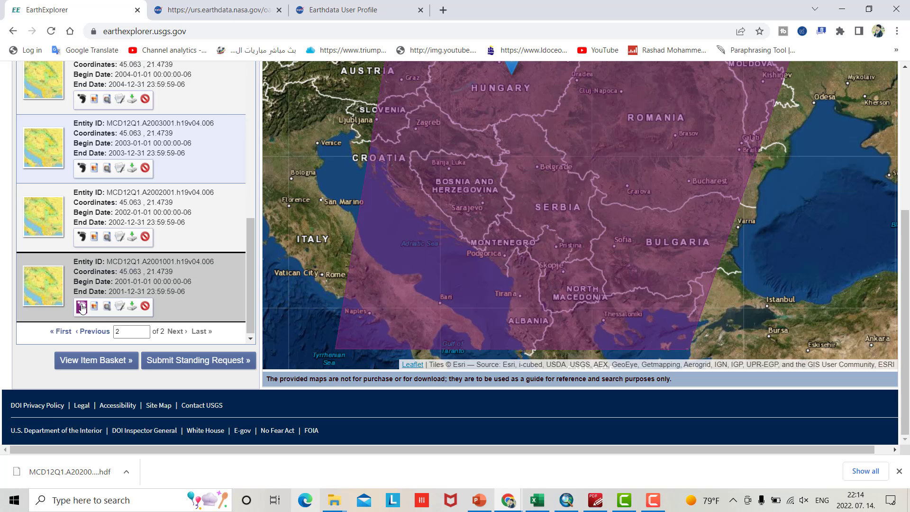
click(132, 308)
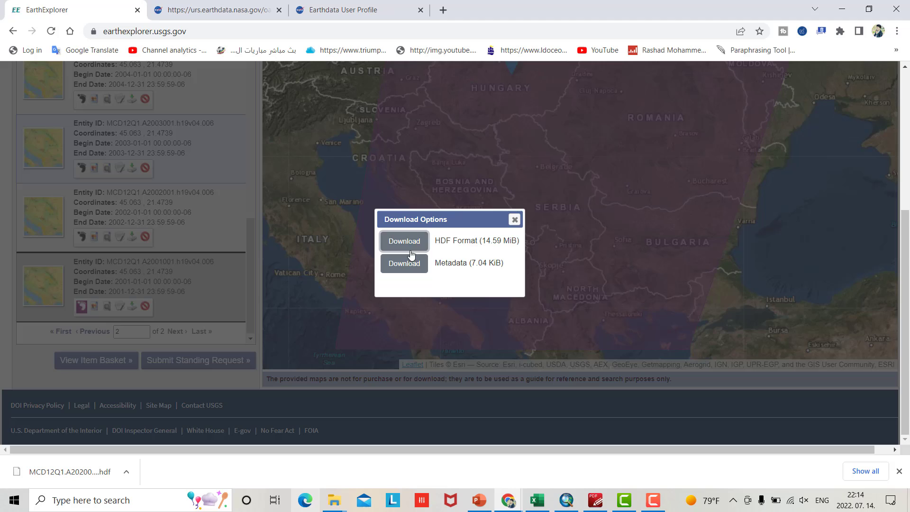
click(420, 244)
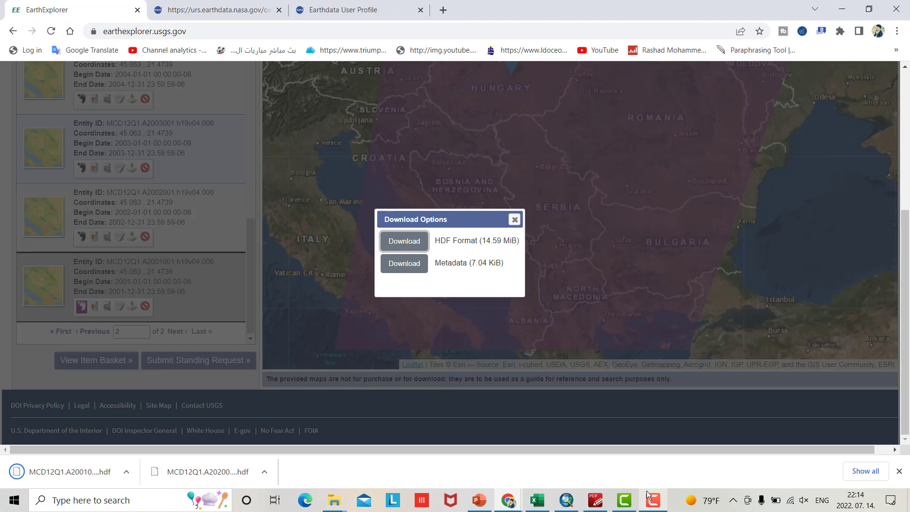
Select the two newly downloaded MCD12Q1 HDF files in the Downloads folder
click(334, 500)
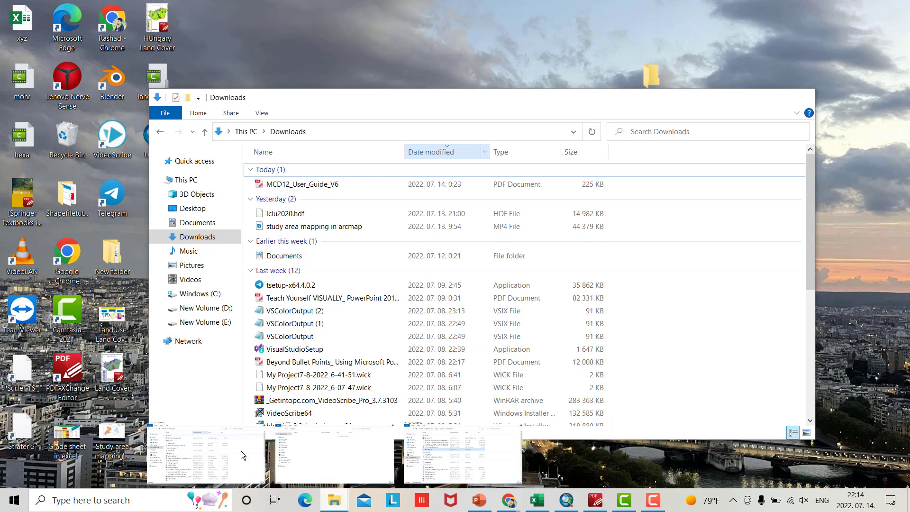
click(241, 451)
click(196, 237)
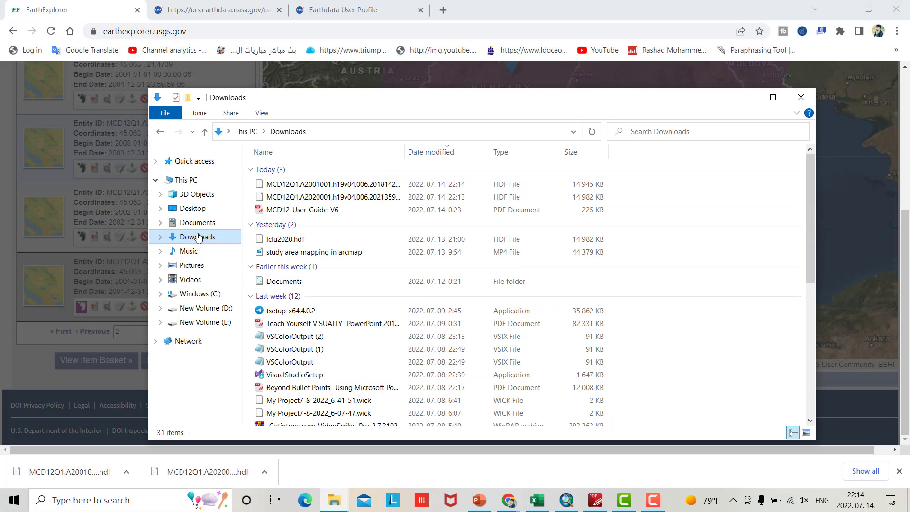
drag(634, 182, 586, 199)
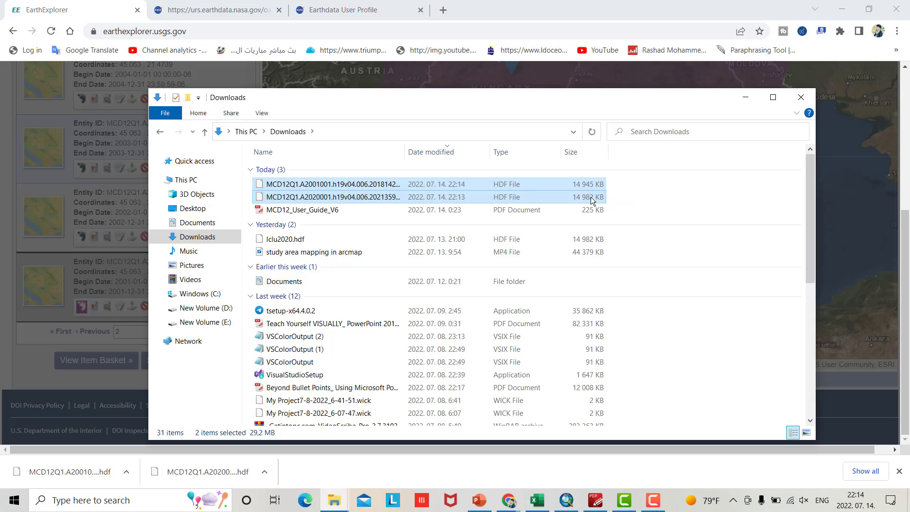
Minimize both browser windows, ArcMap and the Downloads window to reveal the desktop
click(844, 9)
click(846, 8)
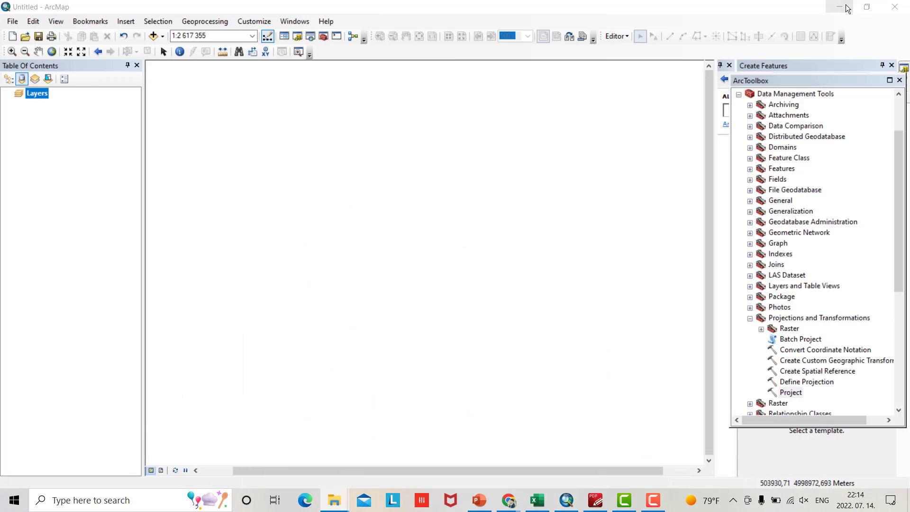
click(846, 6)
click(746, 97)
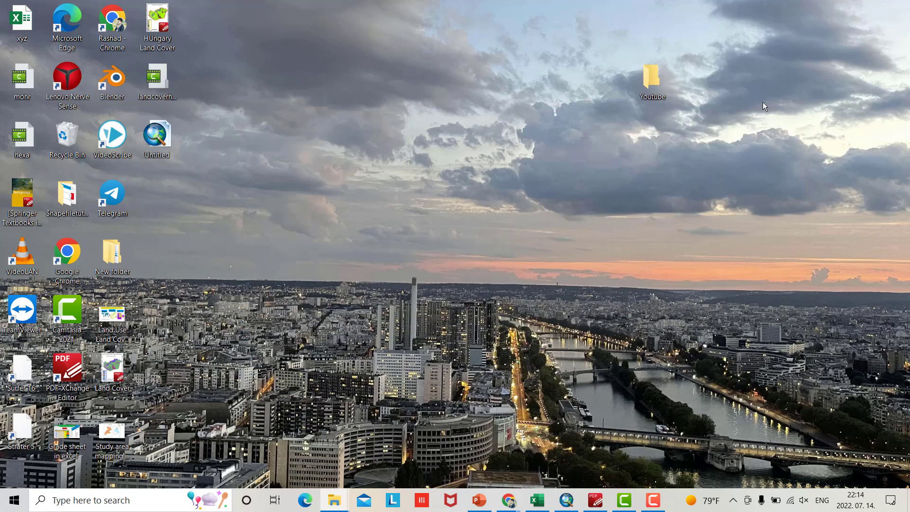
Paste the two HDF files into the Youtube folder and rename the first one 2001.hdf
double_click(654, 78)
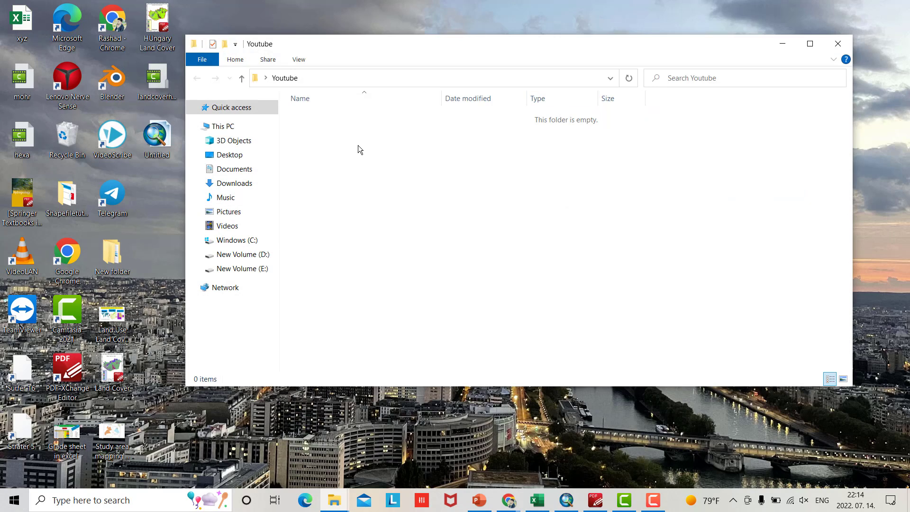
key(ctrl+v)
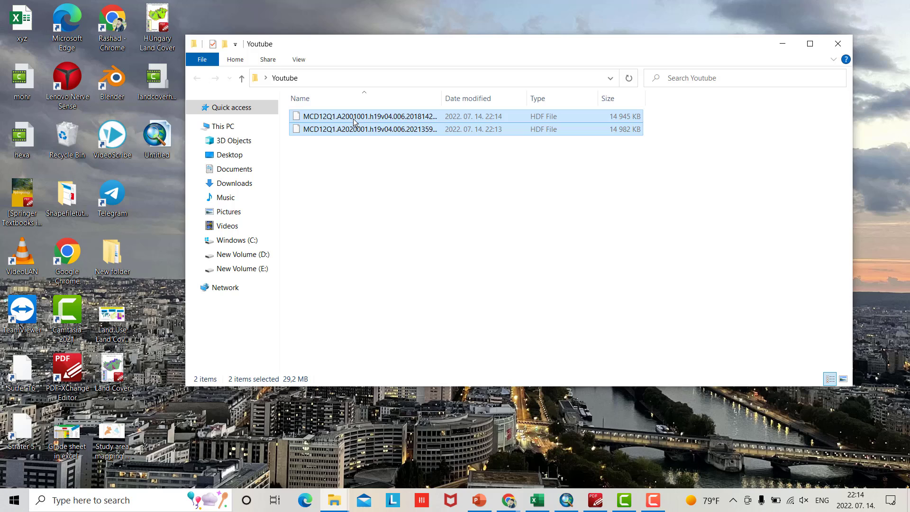
click(353, 118)
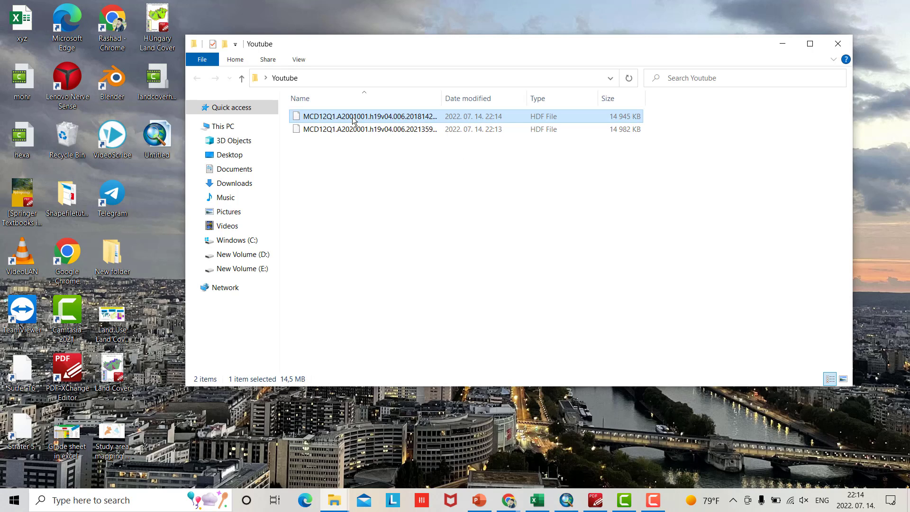
click(353, 117)
text(200)
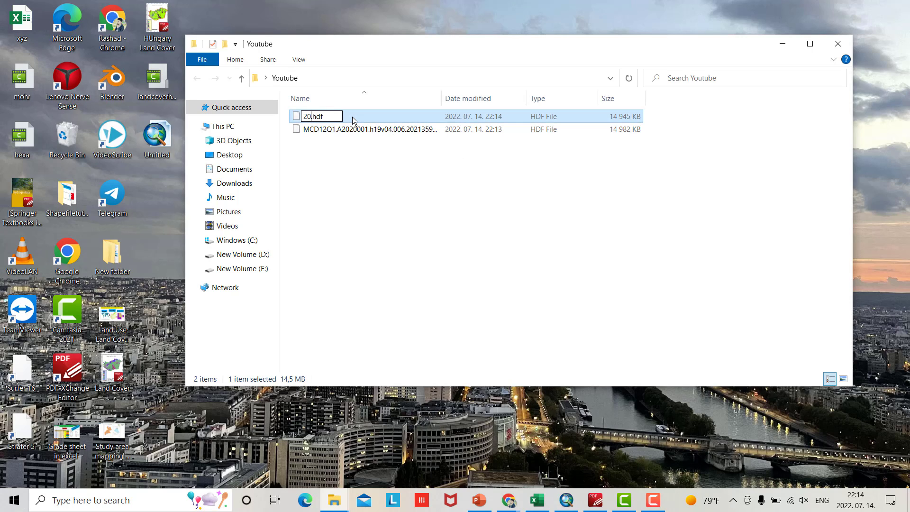
text(1)
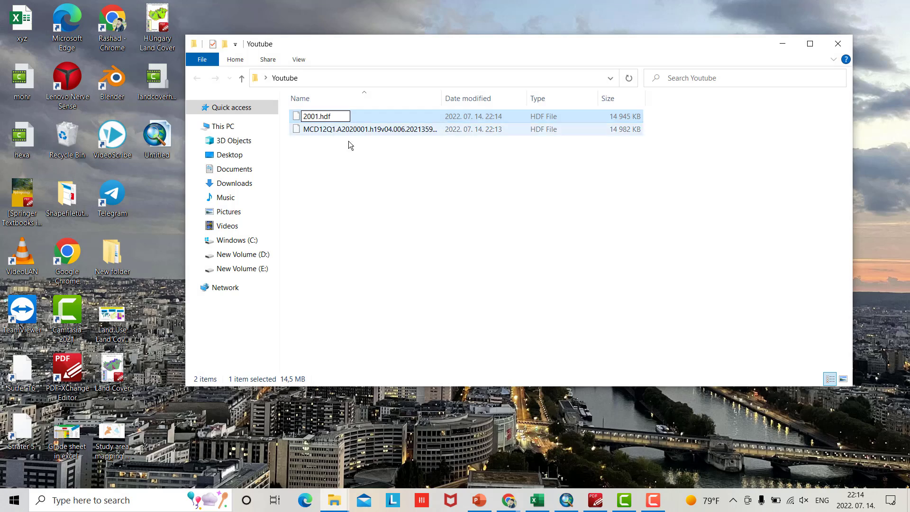
click(346, 139)
Rename the other HDF file to 2020.hdf
click(340, 128)
click(339, 127)
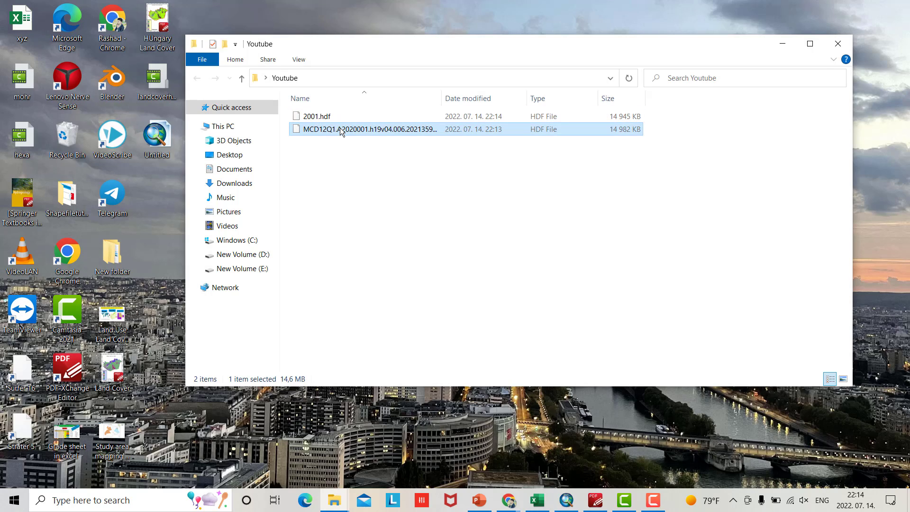
text(20.hdf)
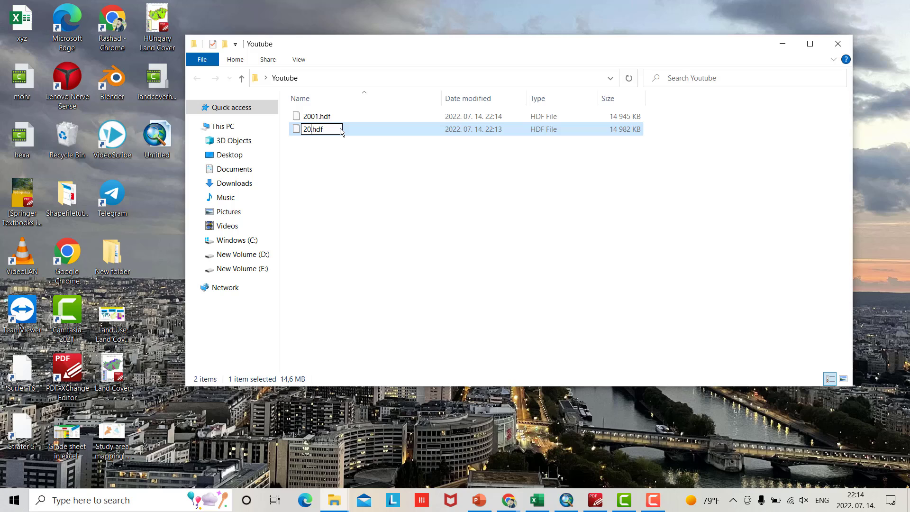
text(20)
click(363, 210)
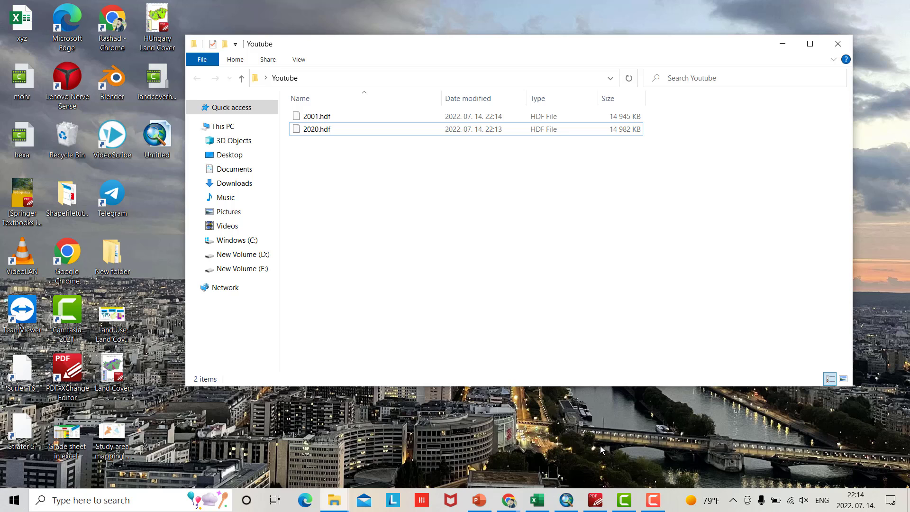
Add 2001.hdf and 2020.hdf to ArcMap, accepting default subdatasets and building pyramids
click(566, 500)
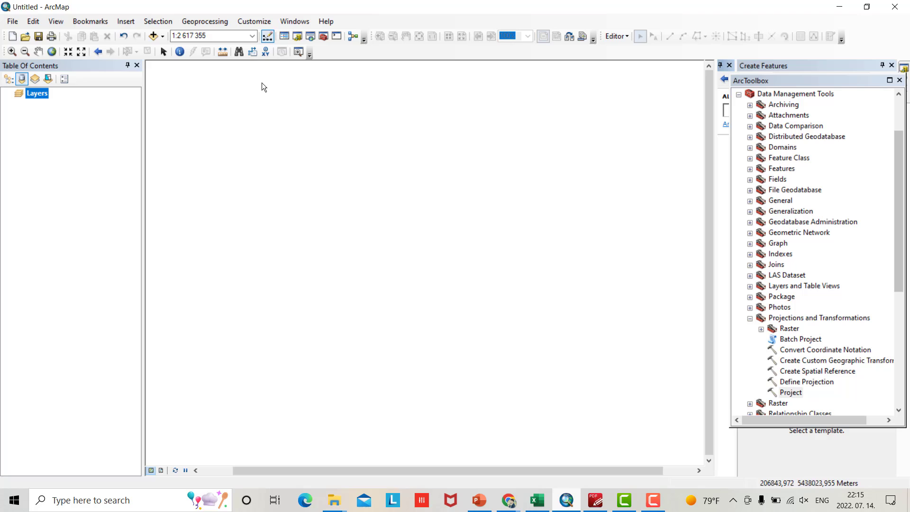
click(156, 37)
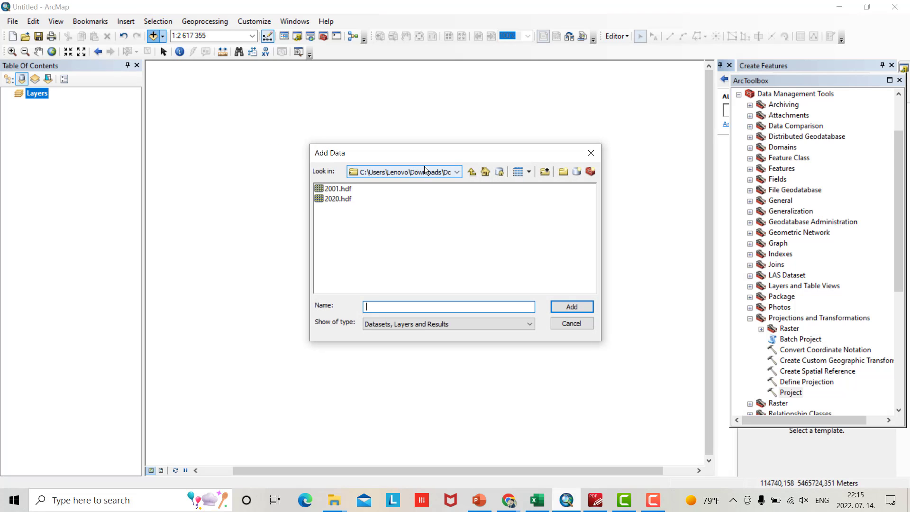
click(335, 189)
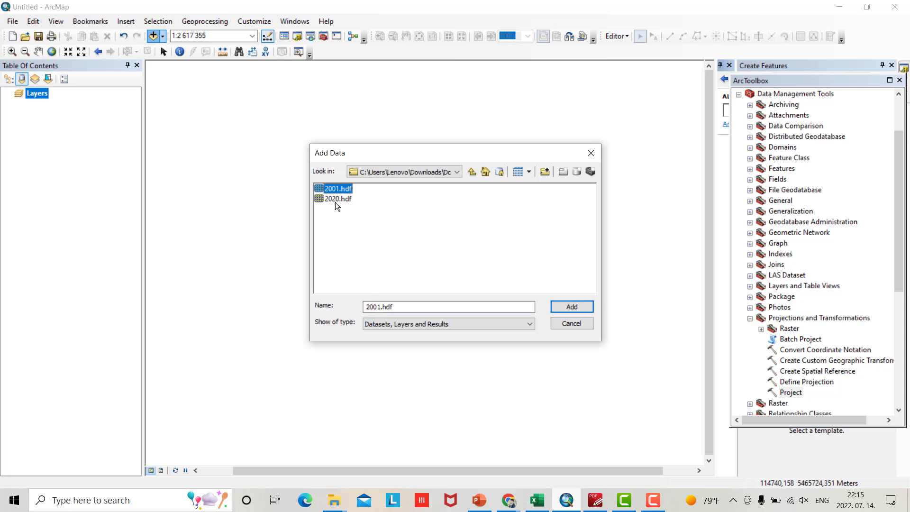
shift+click(335, 198)
click(566, 306)
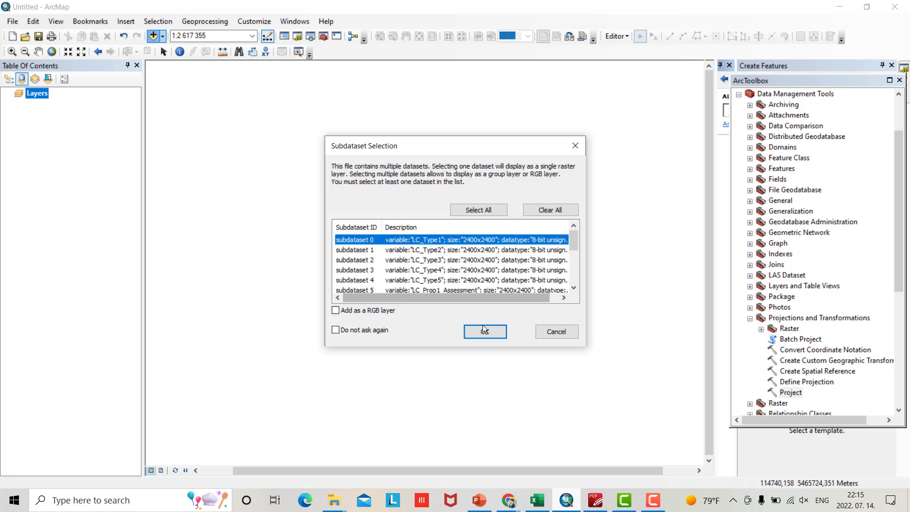
click(484, 330)
click(457, 236)
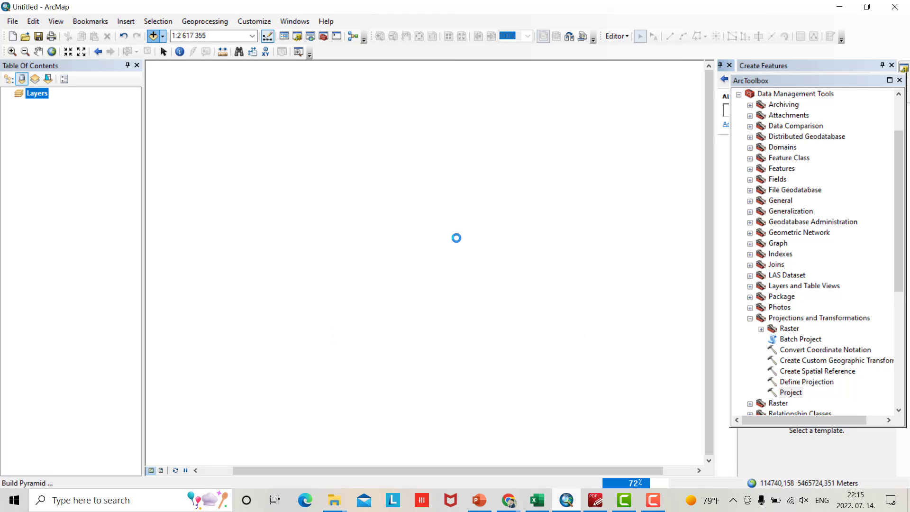
click(482, 330)
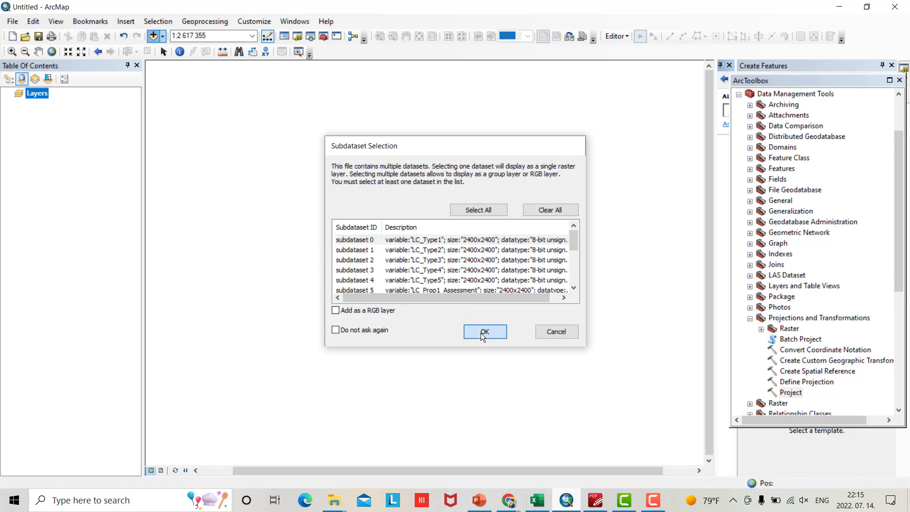
click(449, 234)
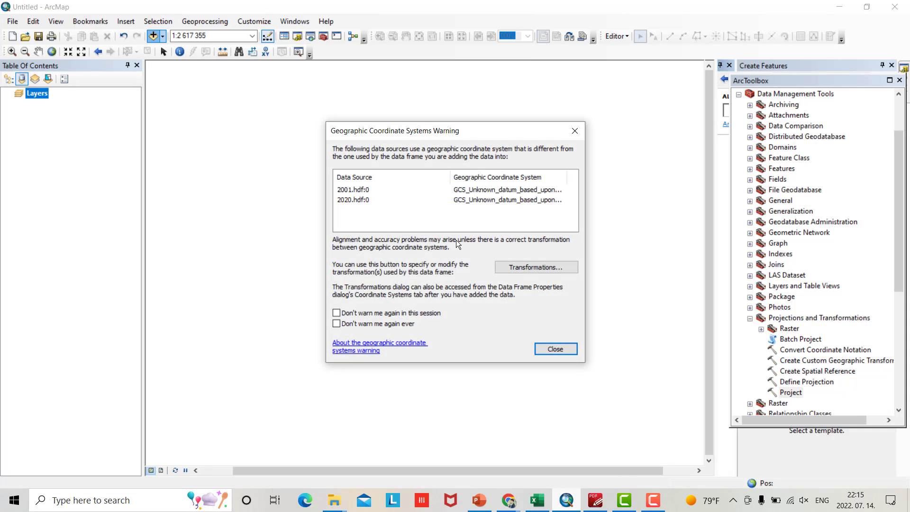
click(553, 351)
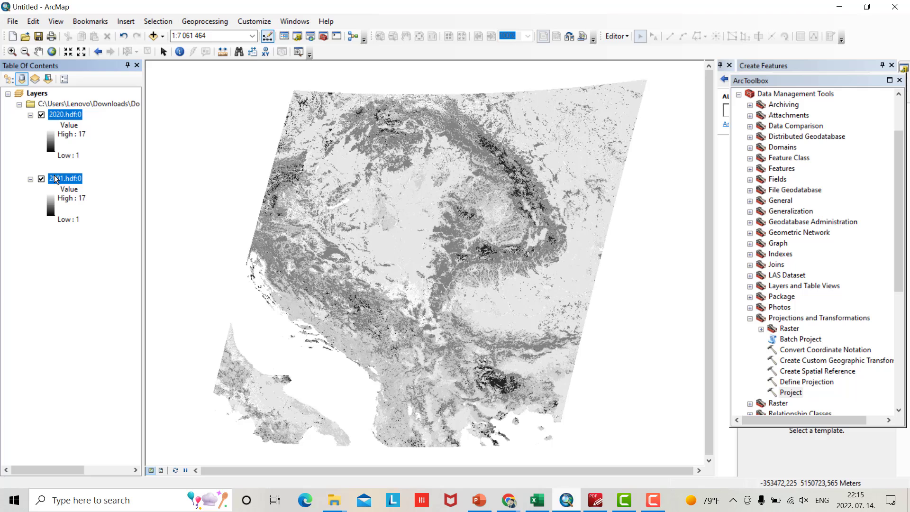
Toggle the 2001 and 2020 raster layers off and back on, collapsing the 2001 legend
click(41, 179)
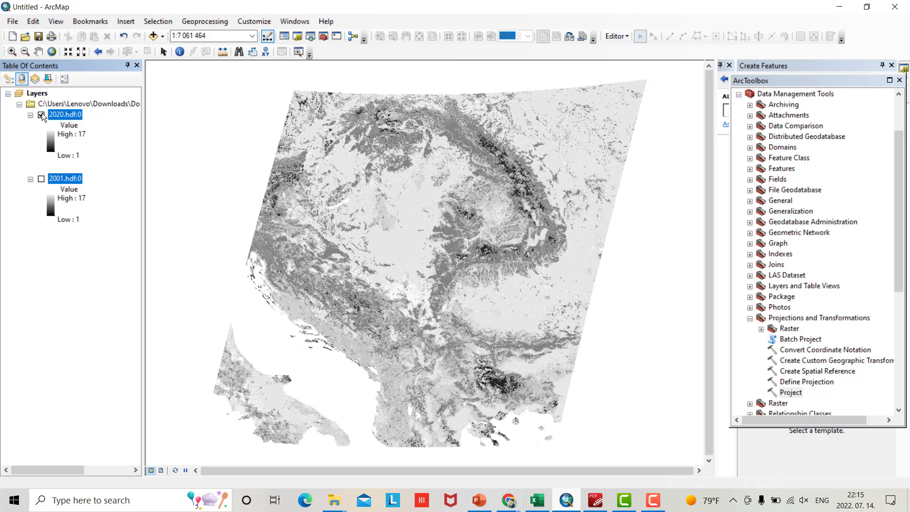
click(42, 116)
click(41, 179)
click(31, 179)
click(42, 115)
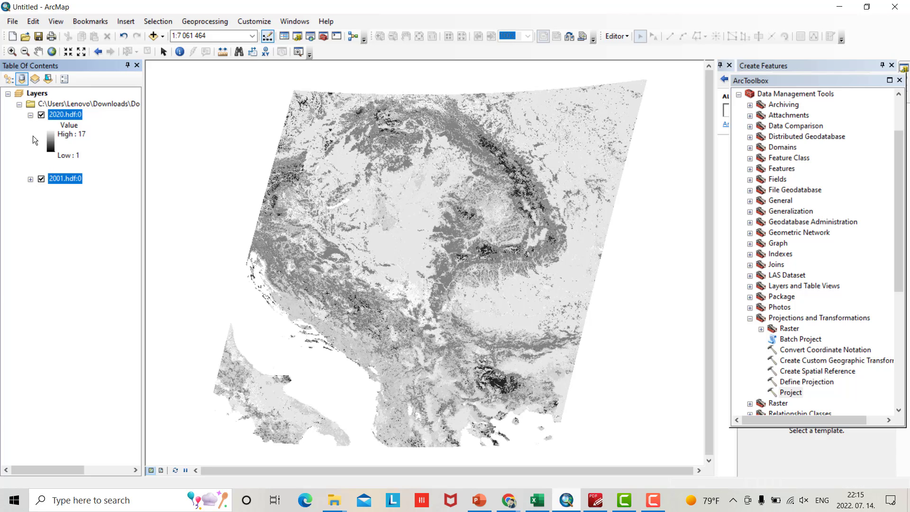
Apply the yellow-green-blue colour ramp to the 2020.hdf:0 raster
click(49, 140)
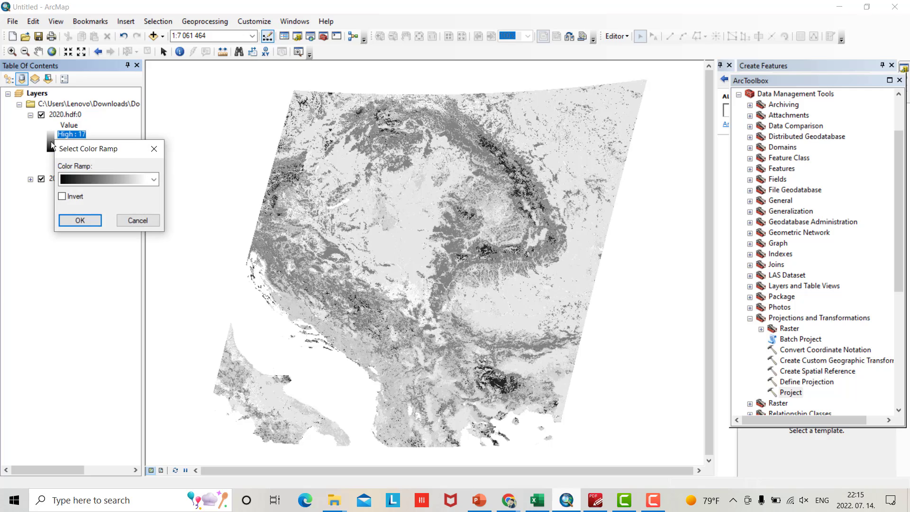
click(154, 180)
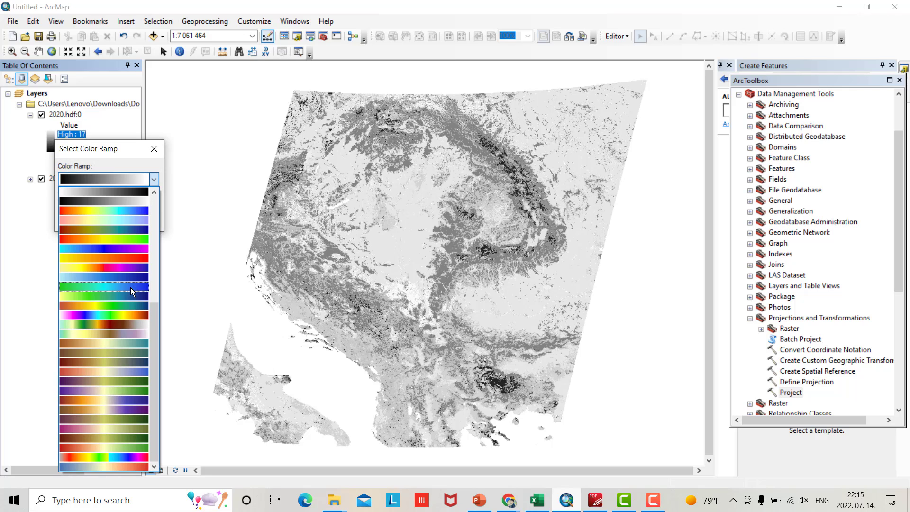
click(130, 296)
click(80, 221)
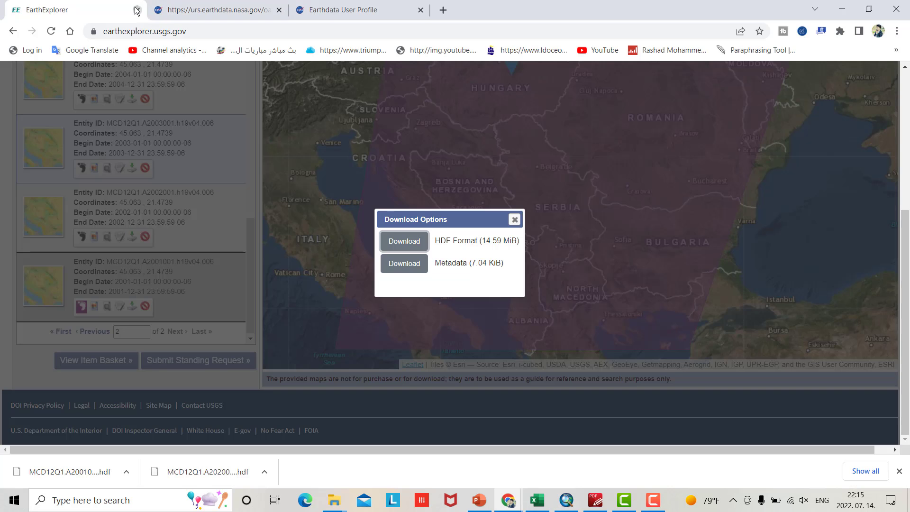
Close the old EarthExplorer and Earthdata tabs and search the web for diva gis shapefile
click(139, 10)
click(139, 11)
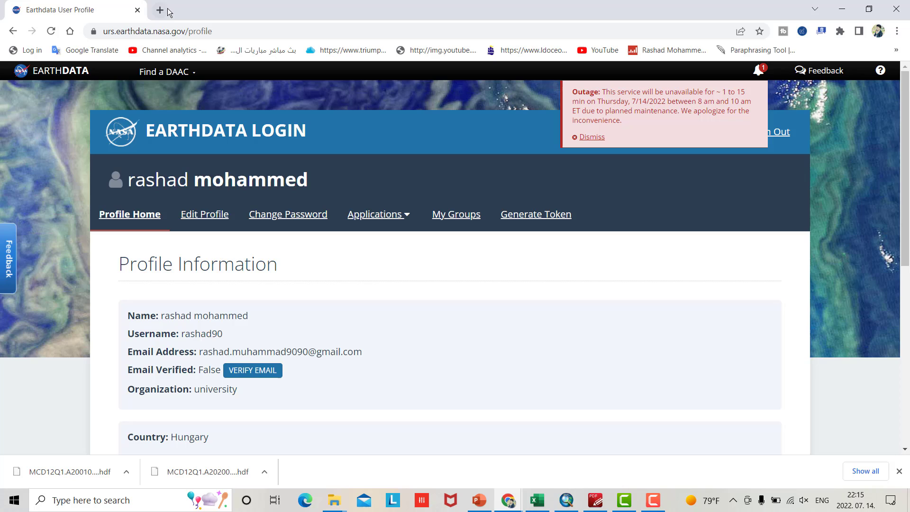
click(160, 10)
click(137, 10)
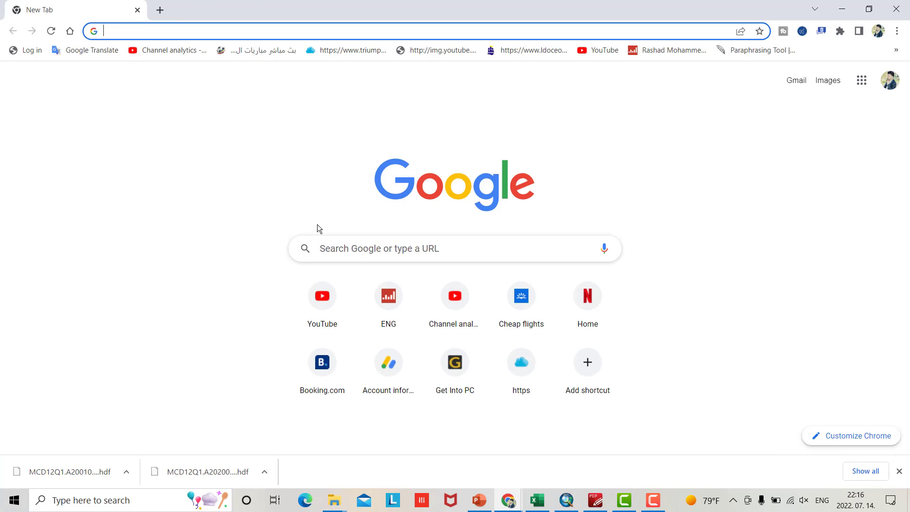
text(di)
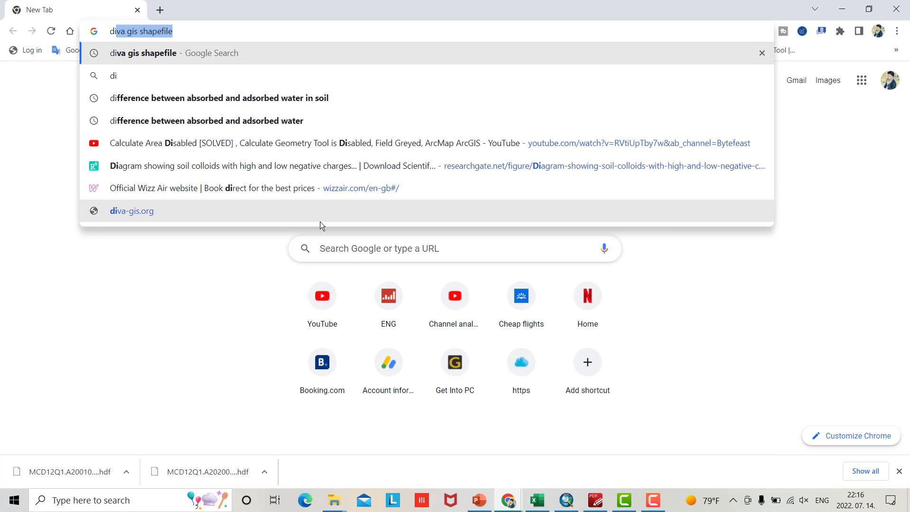
text(va)
key(Return)
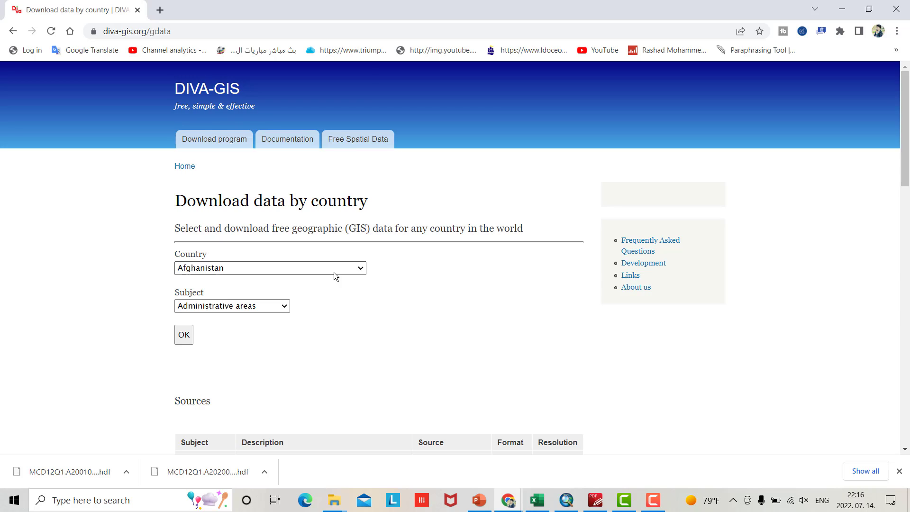
Download the Hungary Administrative areas zip from DIVA-GIS and show it in its folder
click(339, 269)
scroll(224, 195, down, 15)
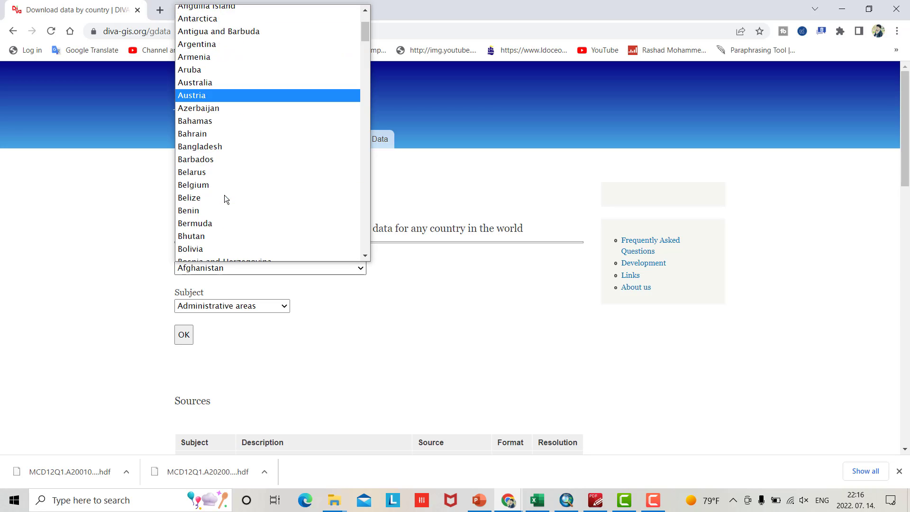
scroll(220, 182, down, 10)
click(220, 183)
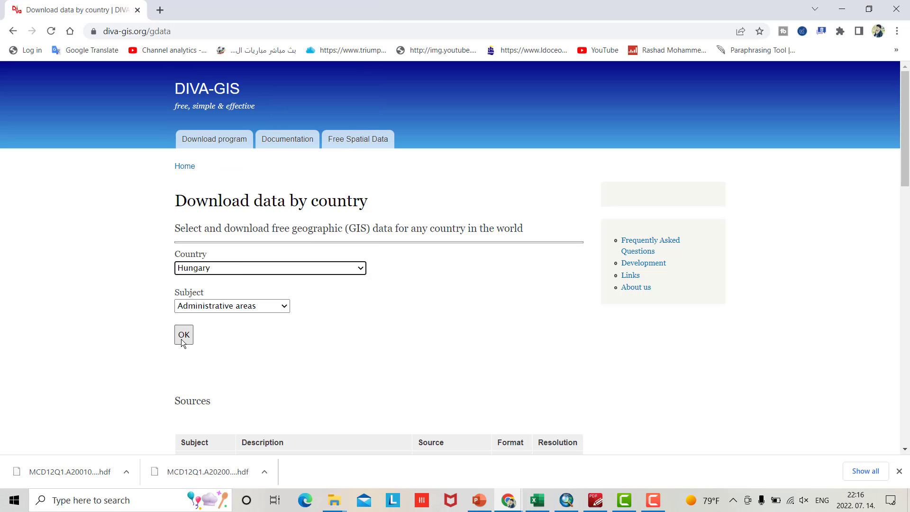
click(183, 336)
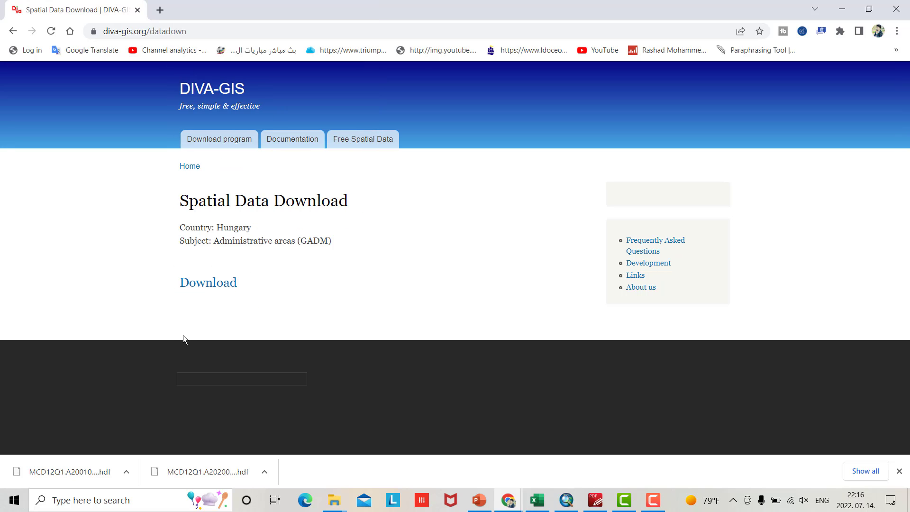
click(213, 287)
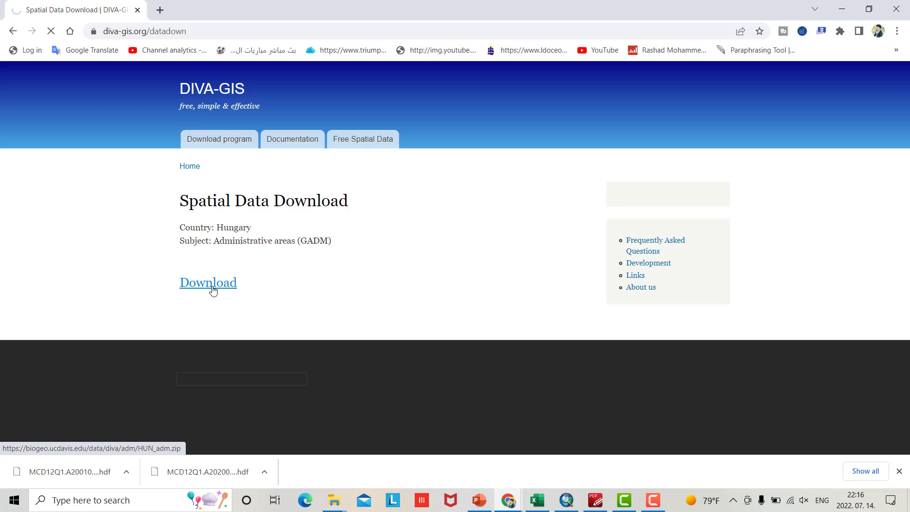
click(126, 472)
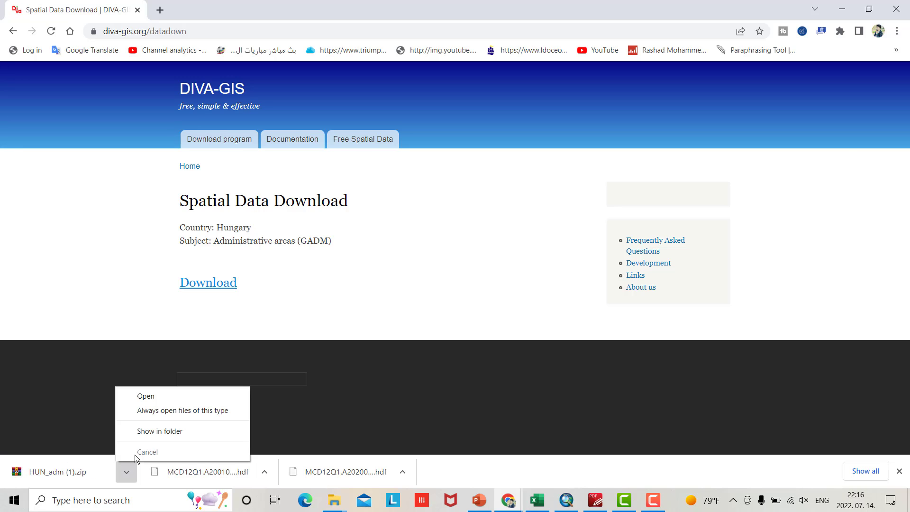
click(147, 431)
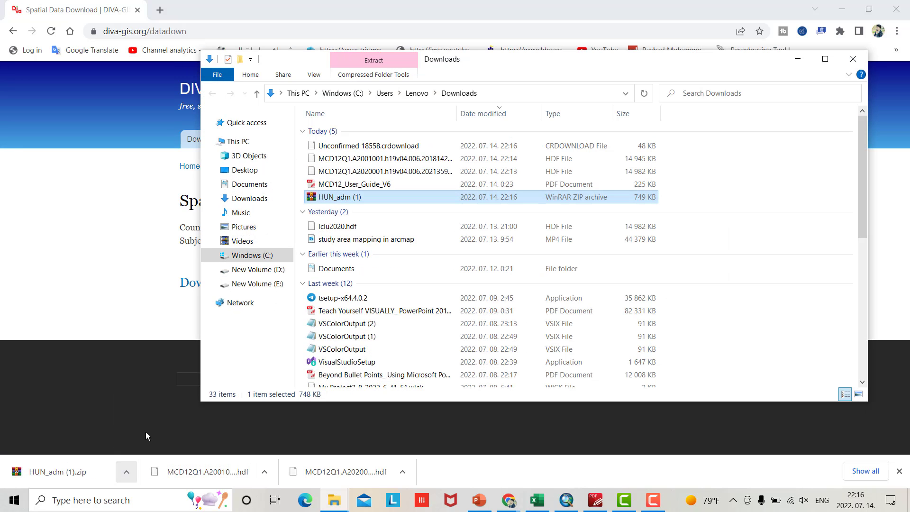
Extract HUN_adm (1).zip to its own folder, then cut and paste that folder into Youtube
right_click(341, 200)
click(380, 269)
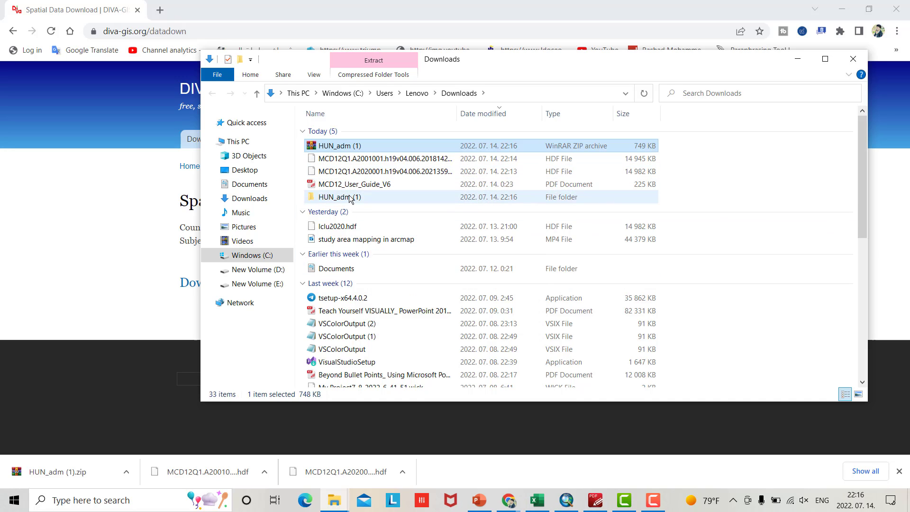
click(351, 198)
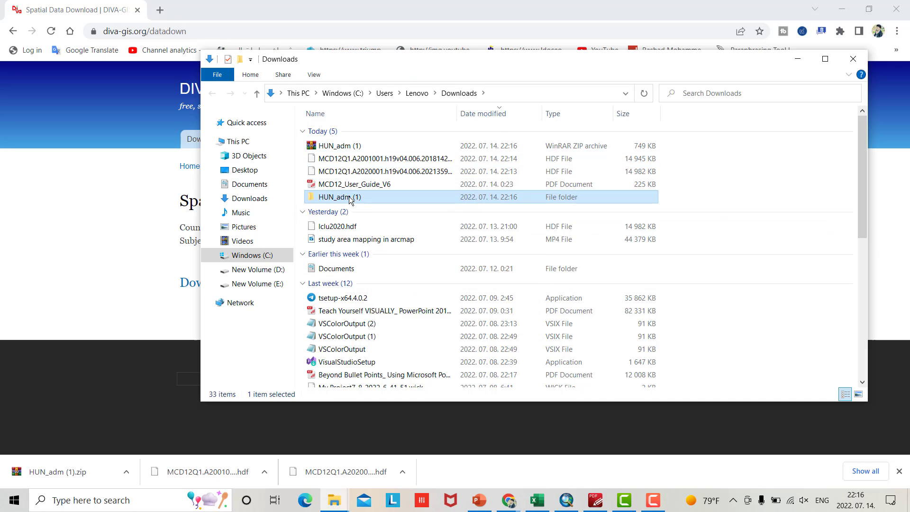
right_click(351, 198)
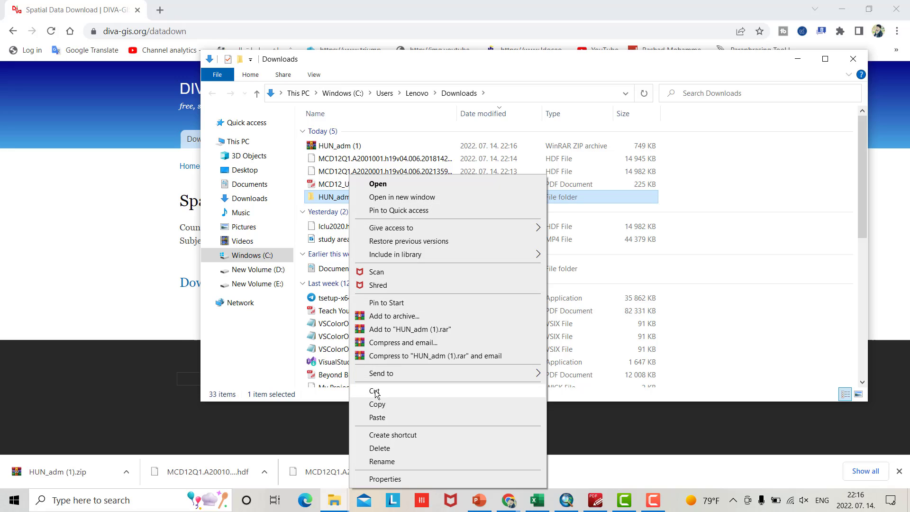
click(353, 391)
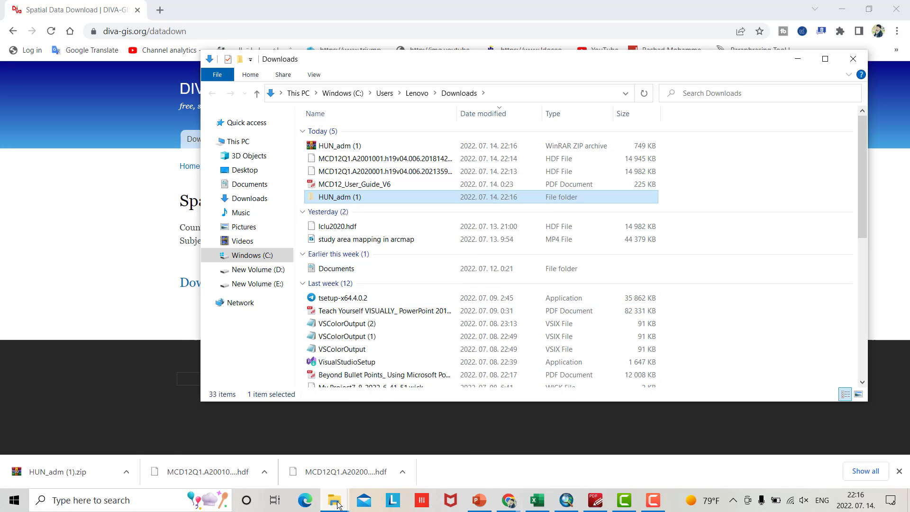
mouse_move(337, 505)
click(359, 461)
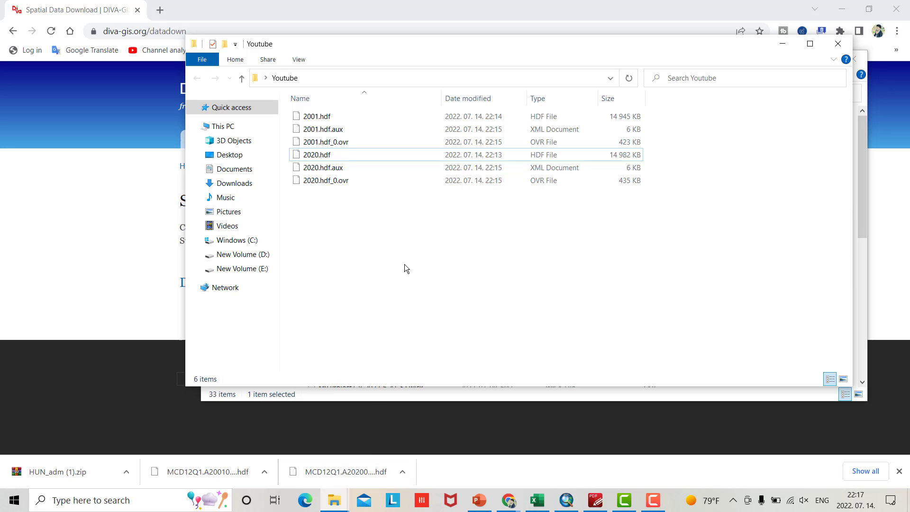
key(ctrl+v)
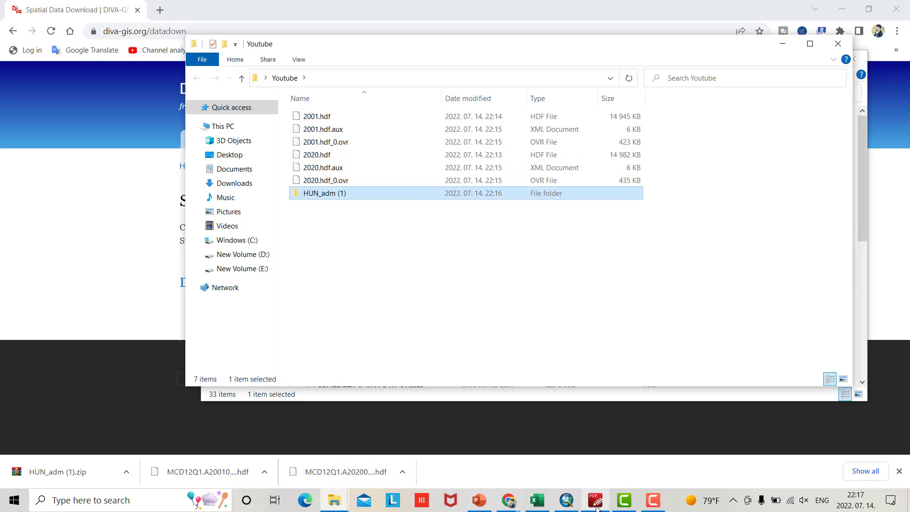
Add the HUN_adm (1) shapefiles and csv tables to the ArcMap map
click(567, 501)
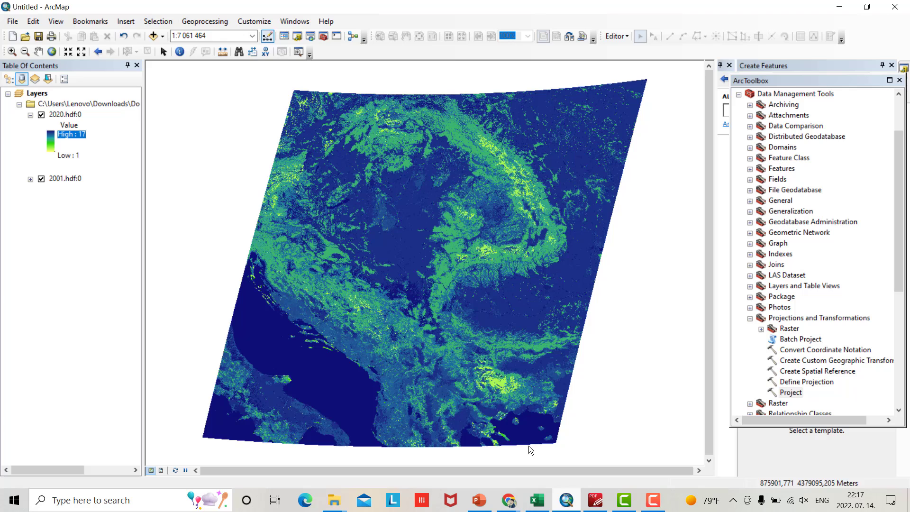
click(153, 36)
double_click(354, 188)
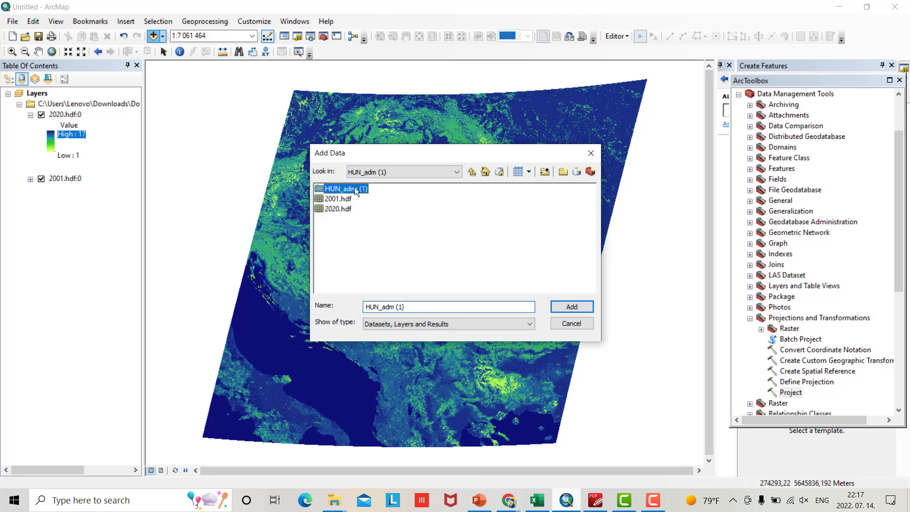
drag(400, 239, 362, 182)
click(592, 307)
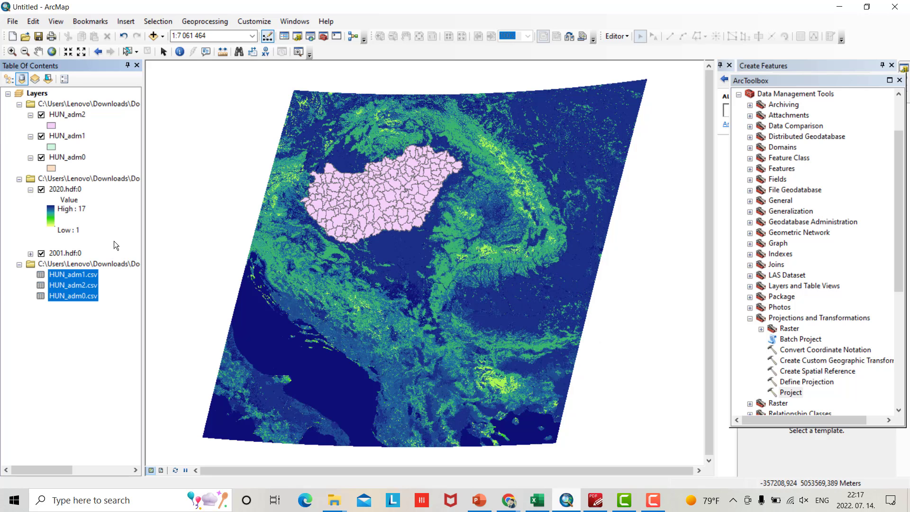
Keep HUN_adm0 visible with HUN_adm2 hidden, and remove the csv table group
click(42, 158)
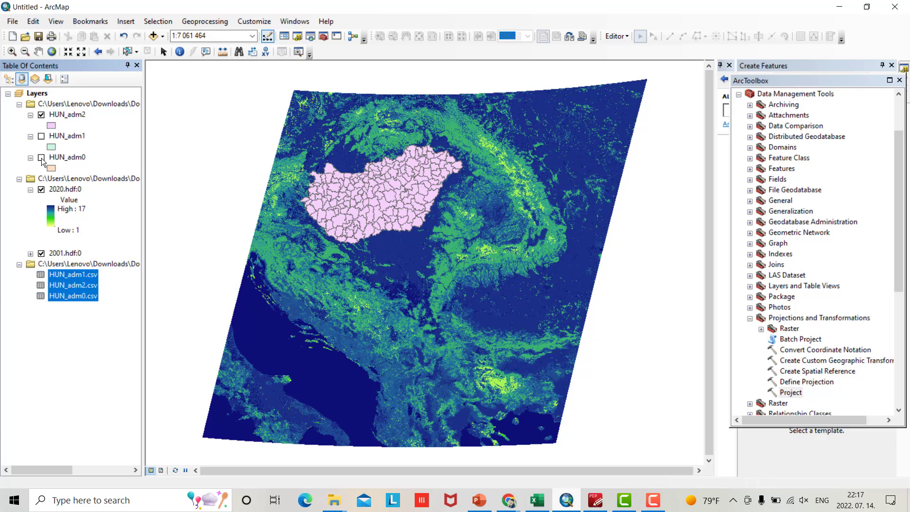
click(41, 157)
click(42, 114)
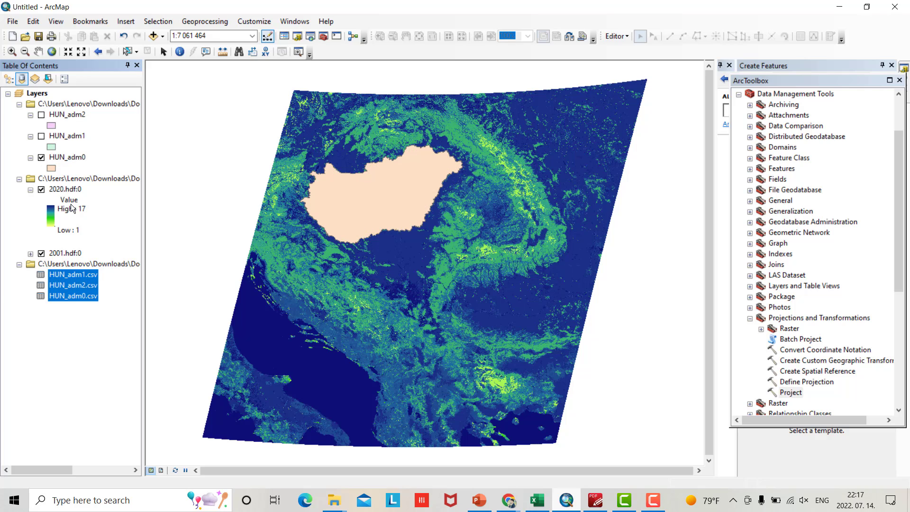
right_click(50, 265)
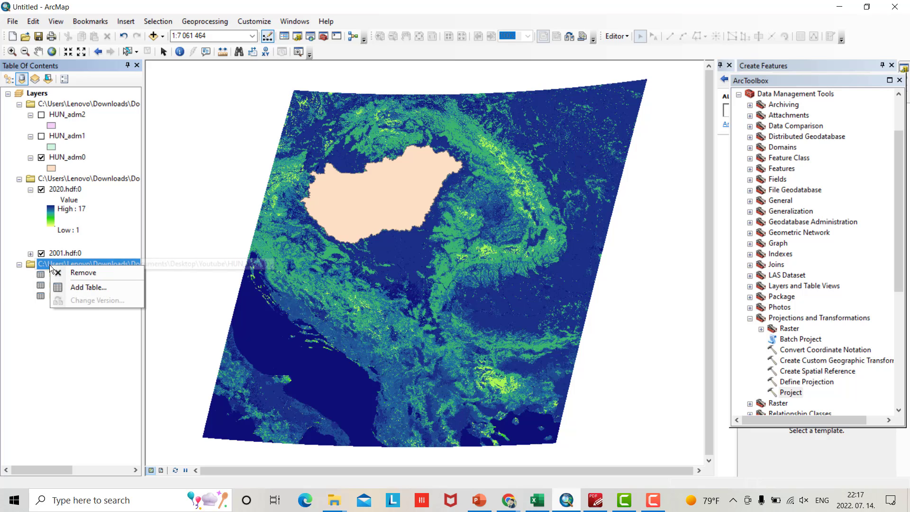
click(71, 272)
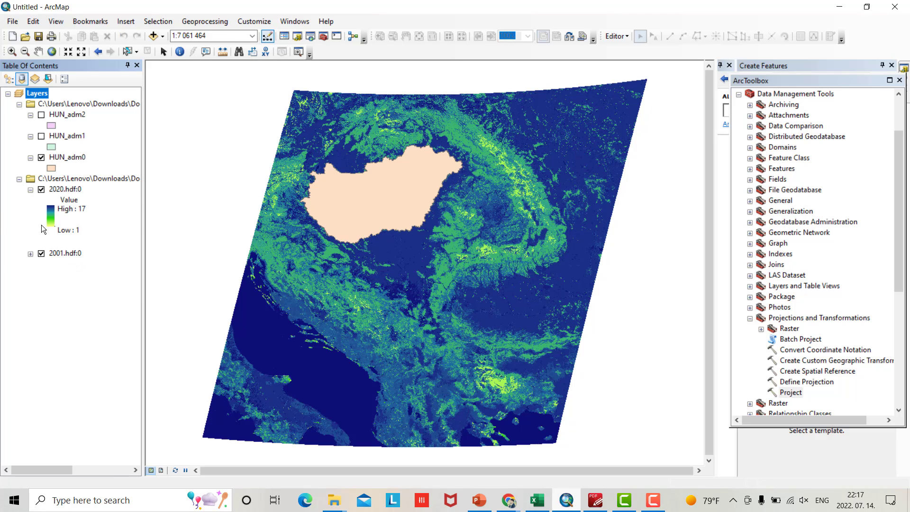
Hide the 2020 raster, expand the 2001 legend, and expand Spatial Analyst Tools in ArcToolbox
click(40, 189)
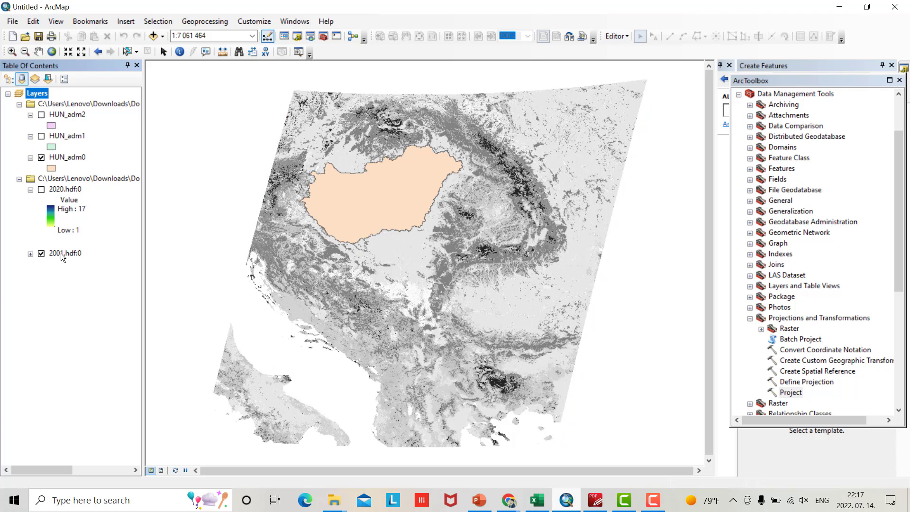
click(31, 254)
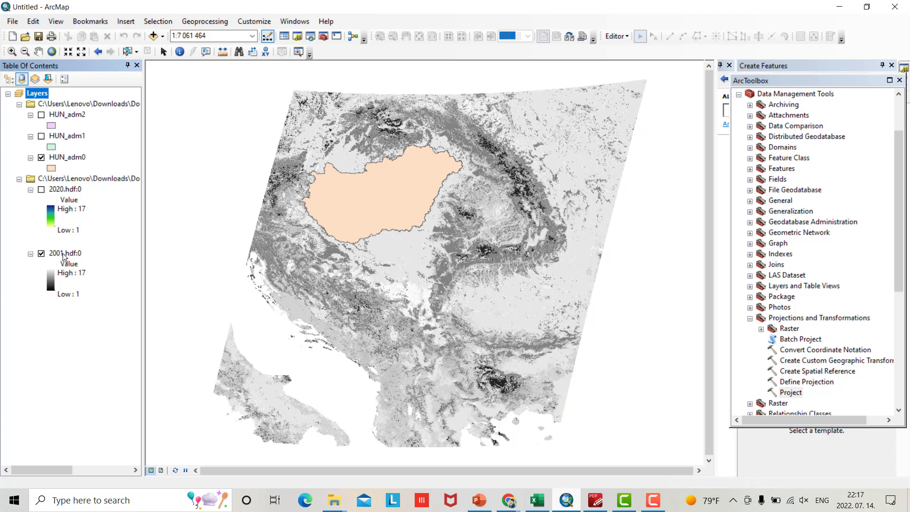
click(750, 318)
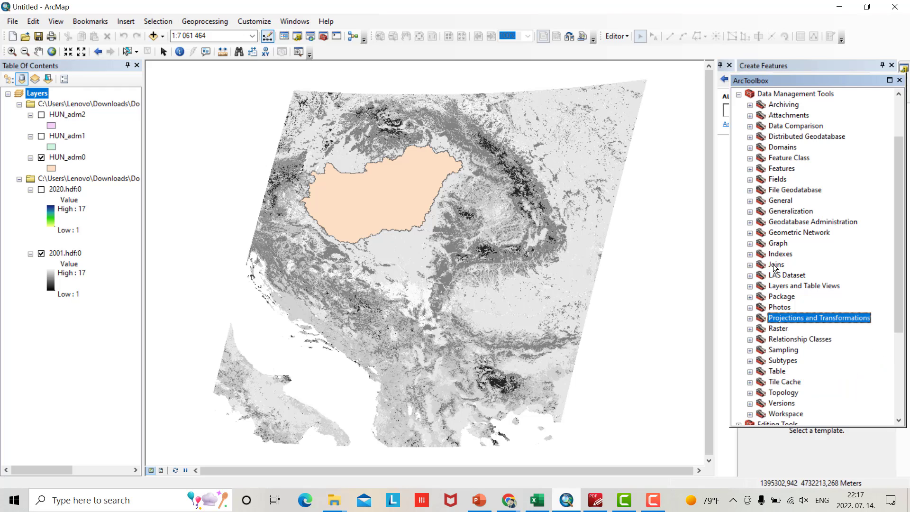
scroll(772, 208, up, 2)
click(739, 157)
click(740, 275)
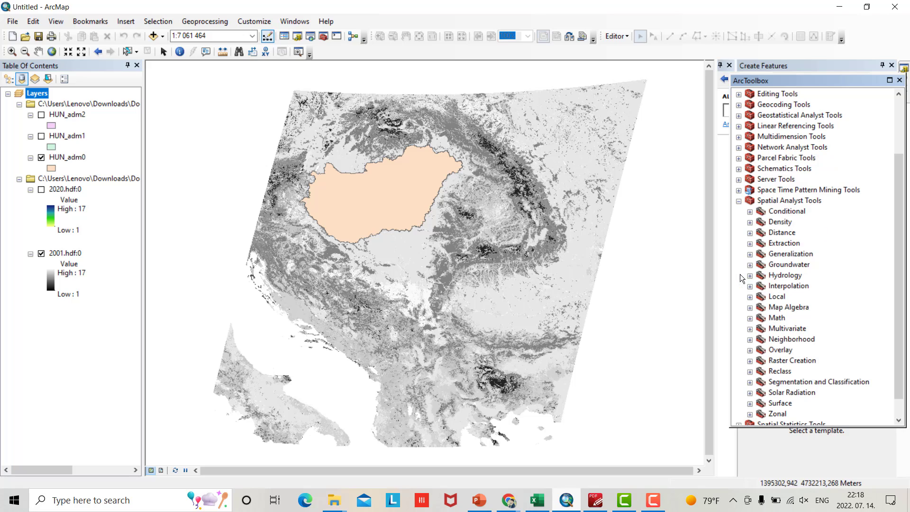
Run Extract by Mask on 2001.hdf:0 with the HUN_adm0 mask, saving the output as Hun2001
click(751, 243)
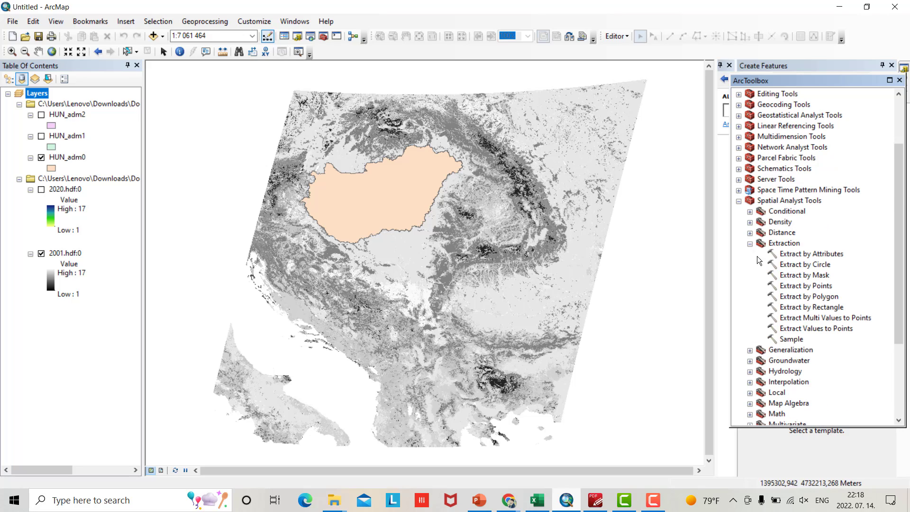
click(794, 275)
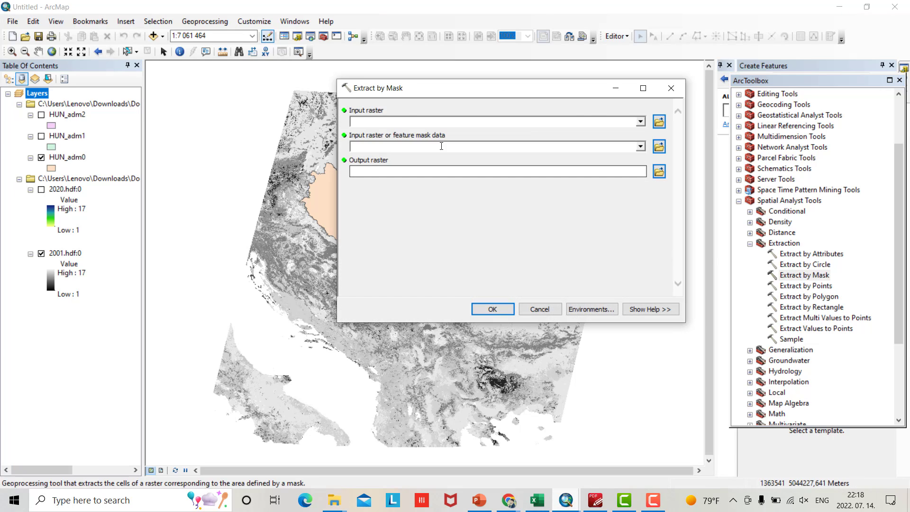
click(630, 121)
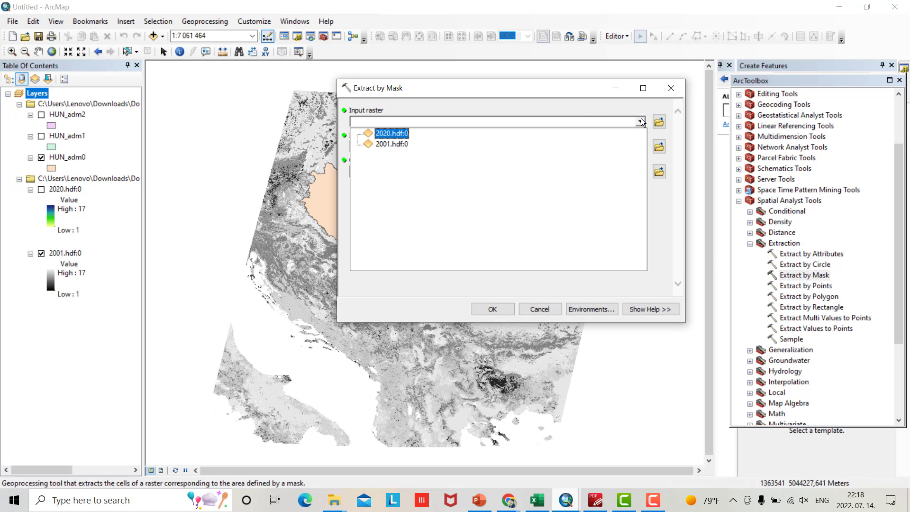
click(396, 143)
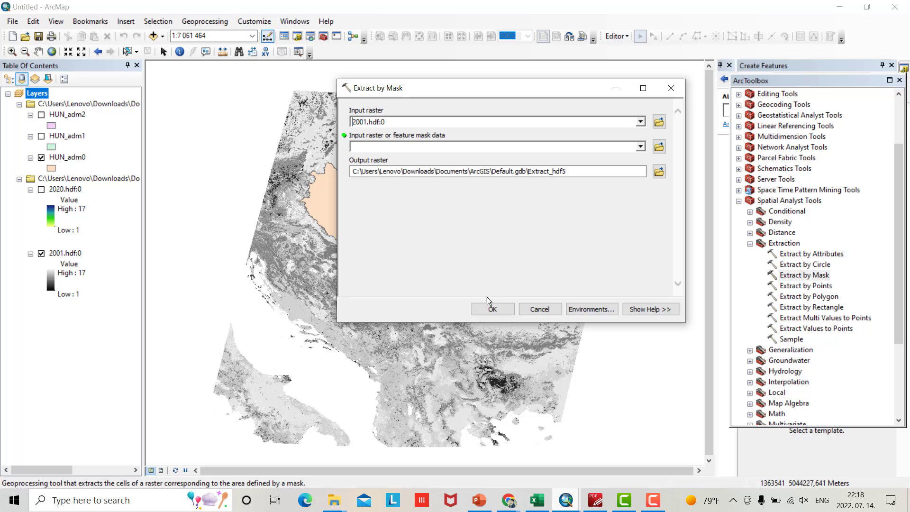
click(641, 147)
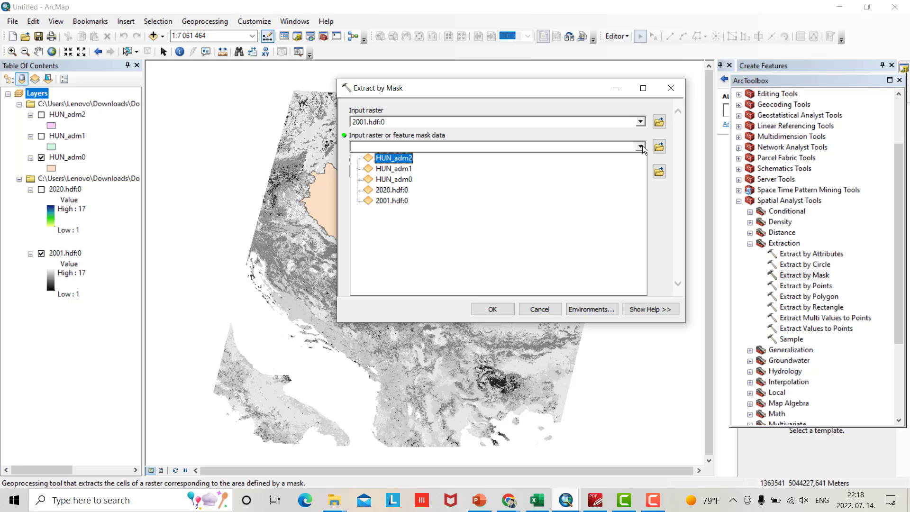
click(392, 180)
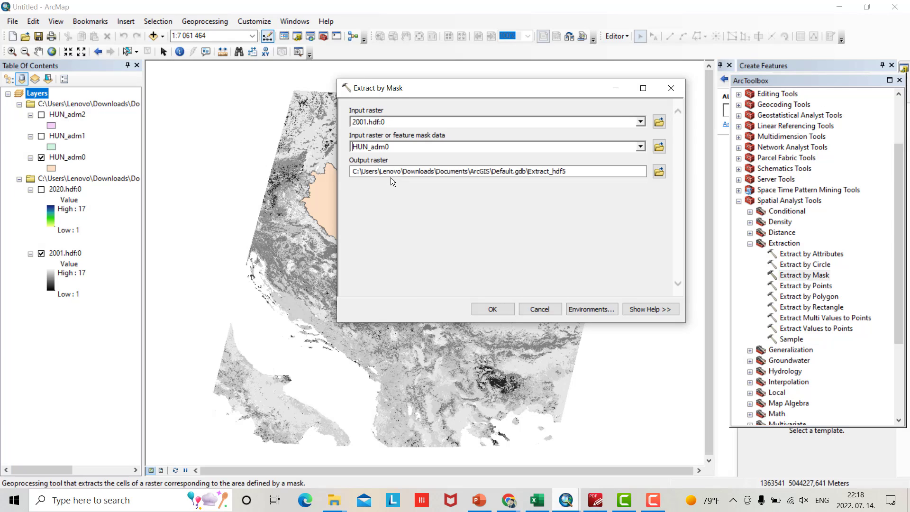
click(659, 173)
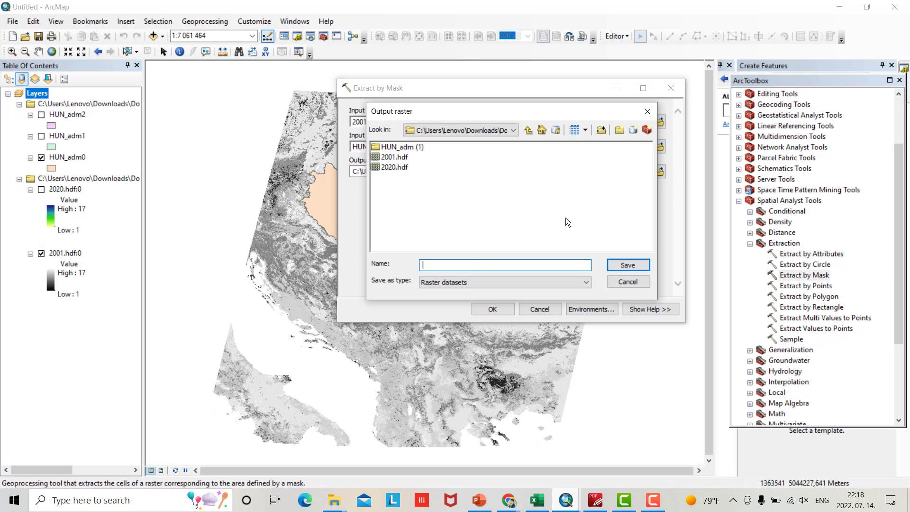
text(Hun2001)
click(623, 266)
click(484, 311)
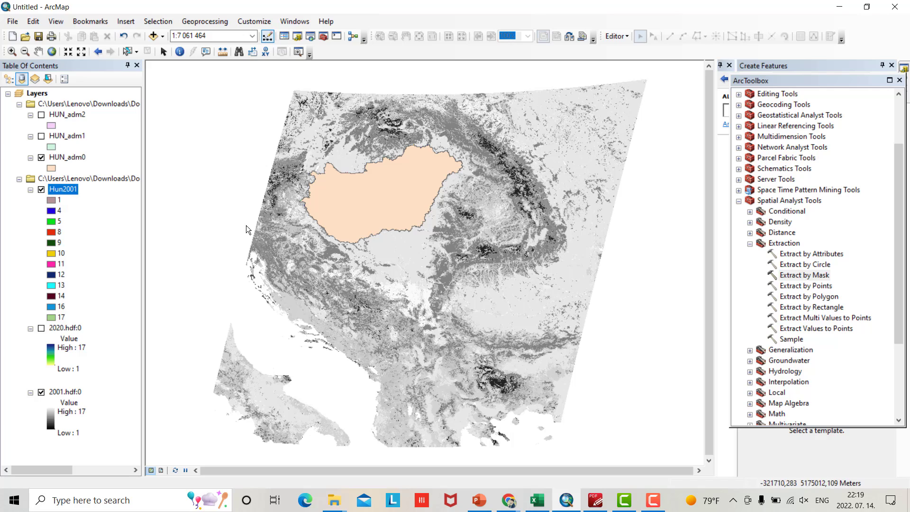
Run Raster to Polygon on Hun2001, saving the polygons as HuNgP2001.shp
click(739, 201)
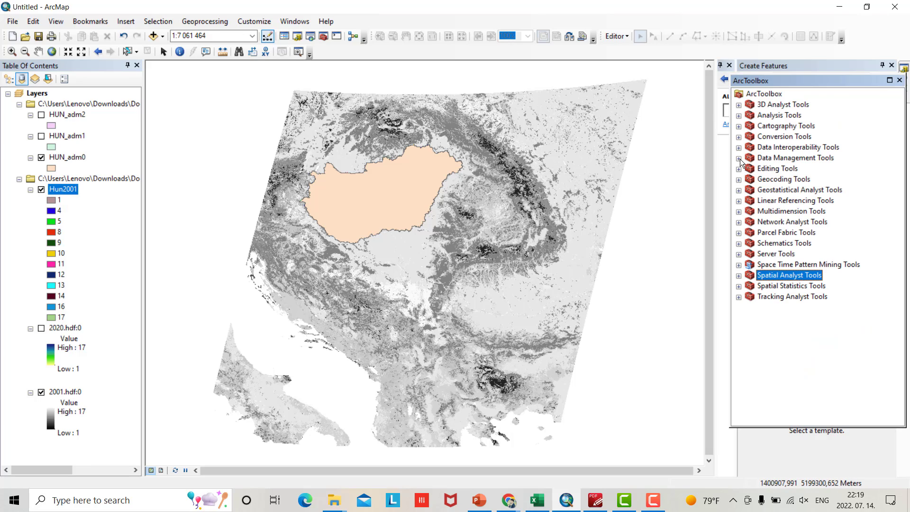
click(738, 138)
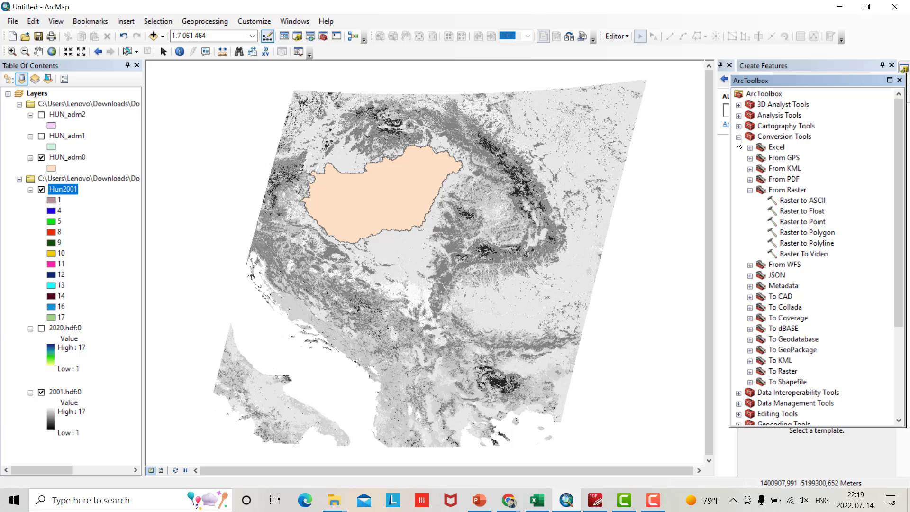
click(794, 234)
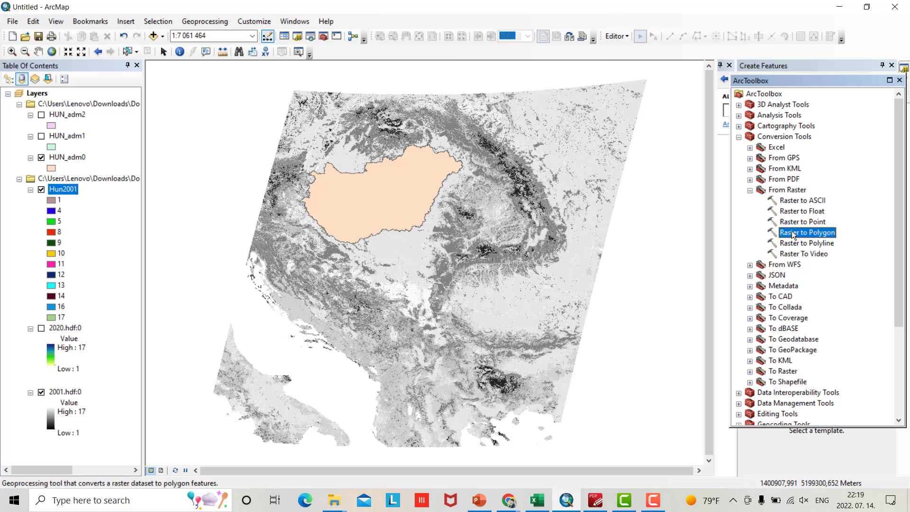
double_click(793, 235)
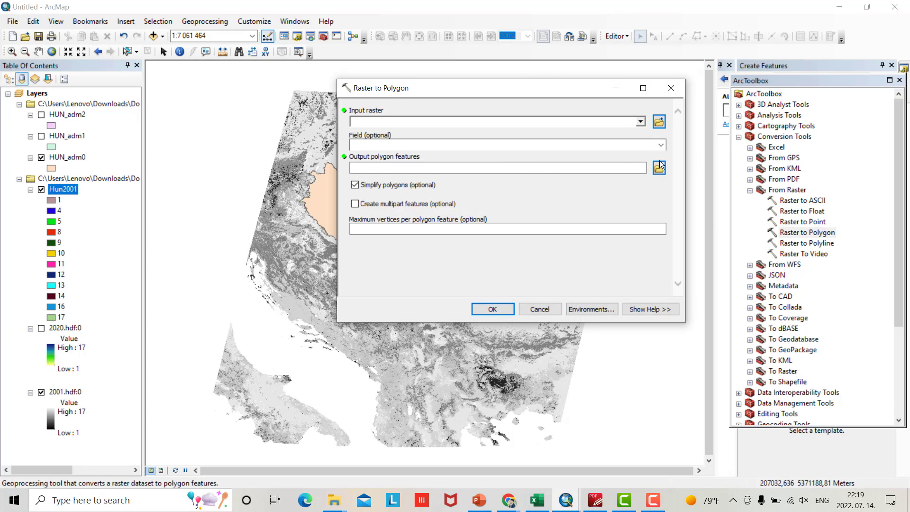
click(641, 123)
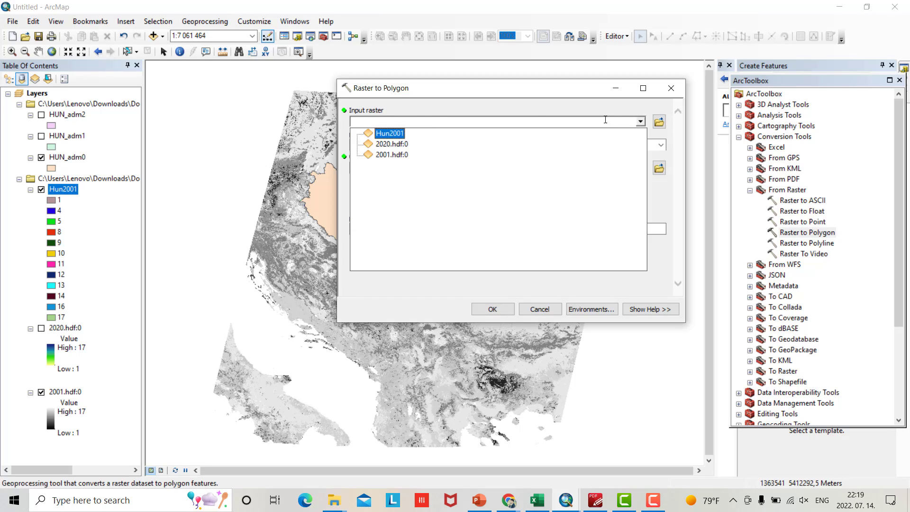
click(391, 135)
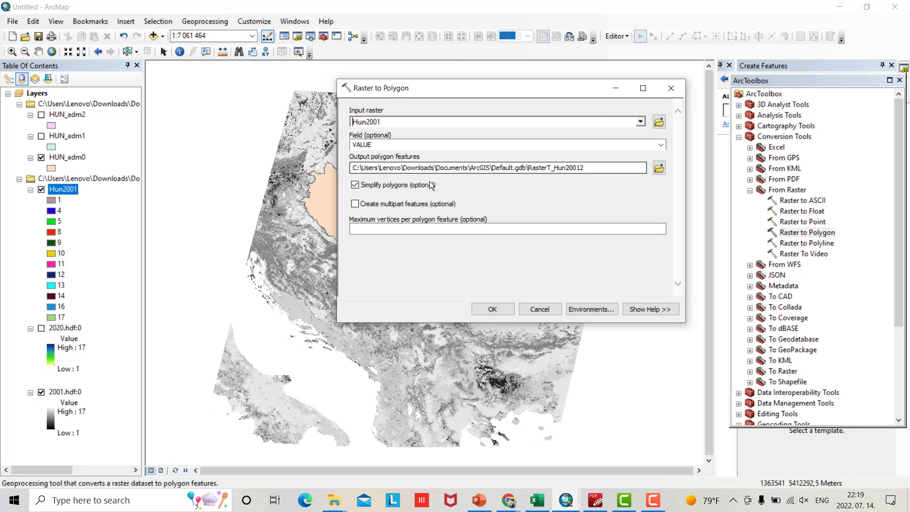
click(660, 169)
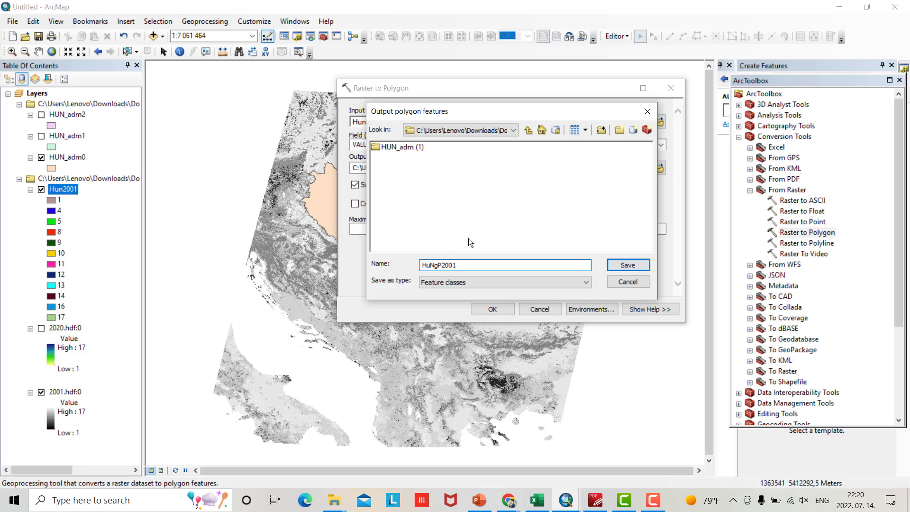
click(628, 265)
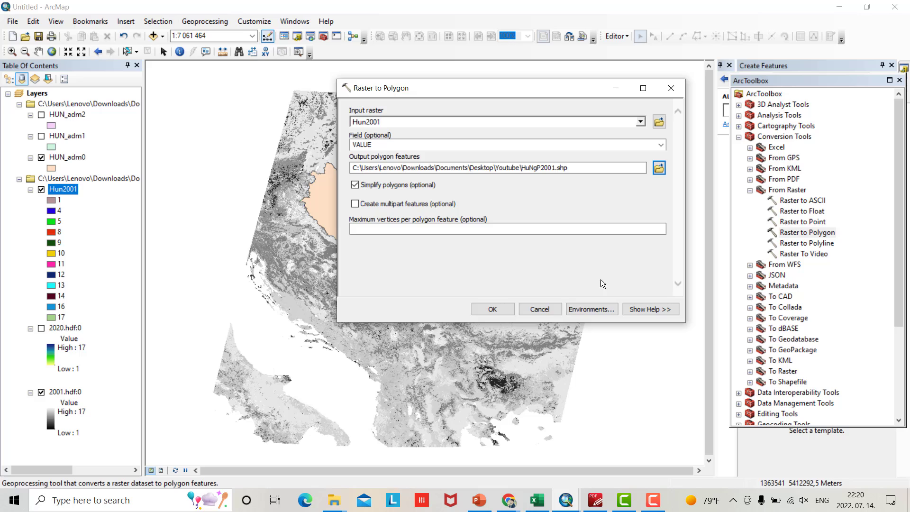
click(482, 308)
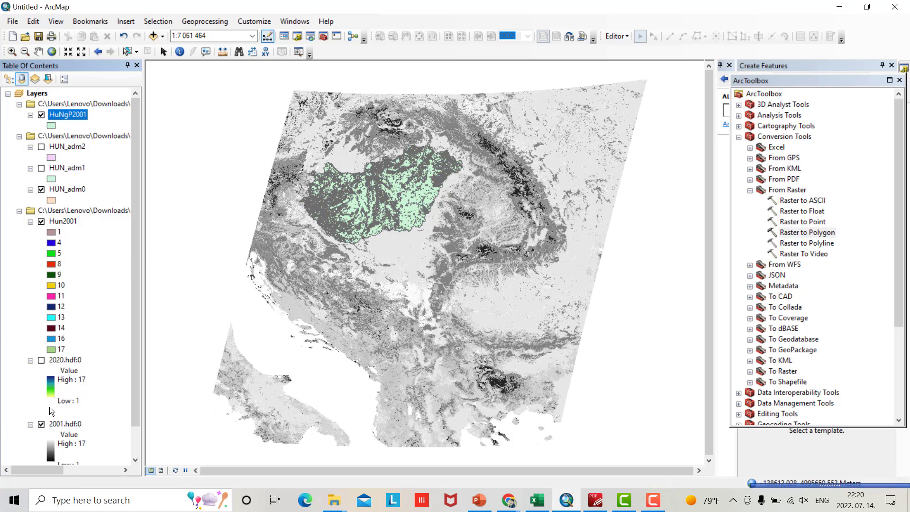
Hide the 2001.hdf:0 and Hun2001 rasters and zoom the map to the HuNgP2001 layer
click(41, 424)
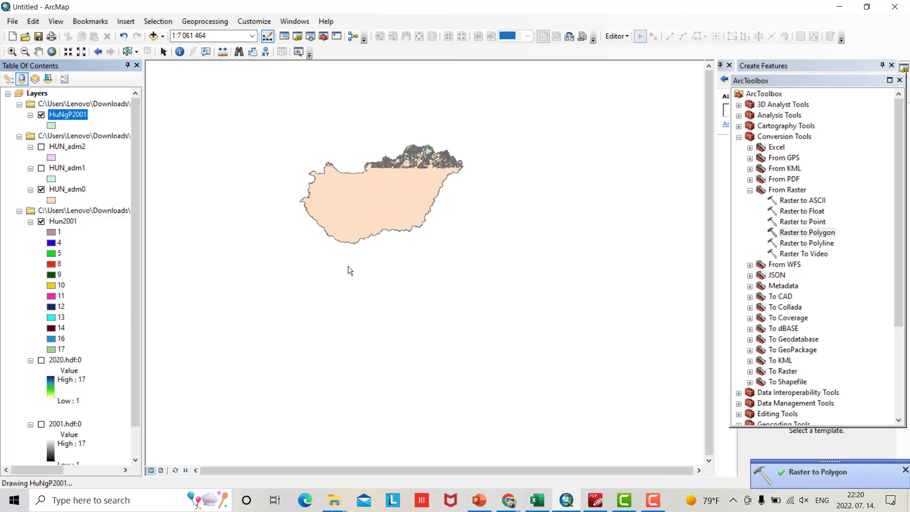
right_click(65, 116)
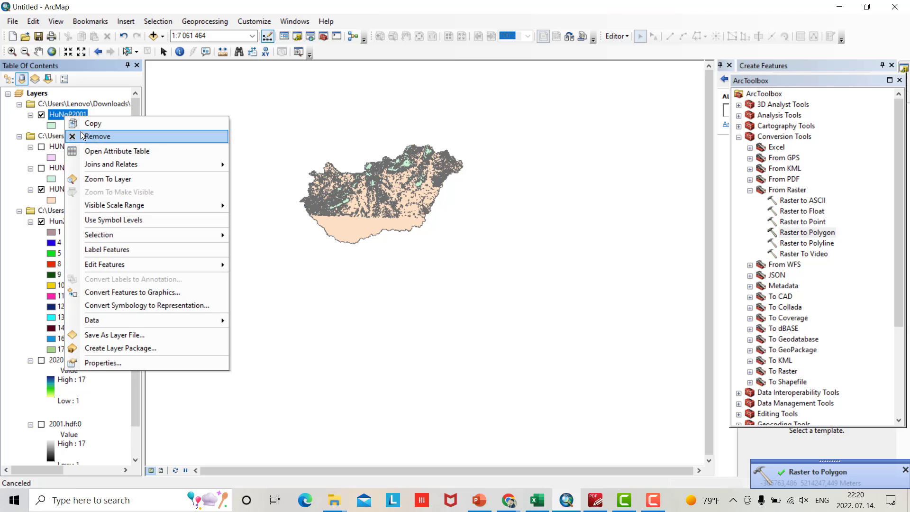
click(108, 179)
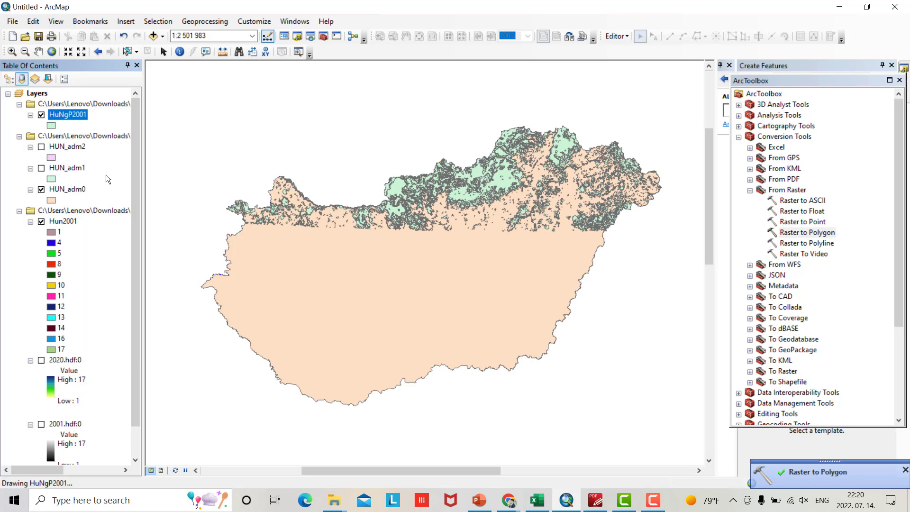
click(41, 220)
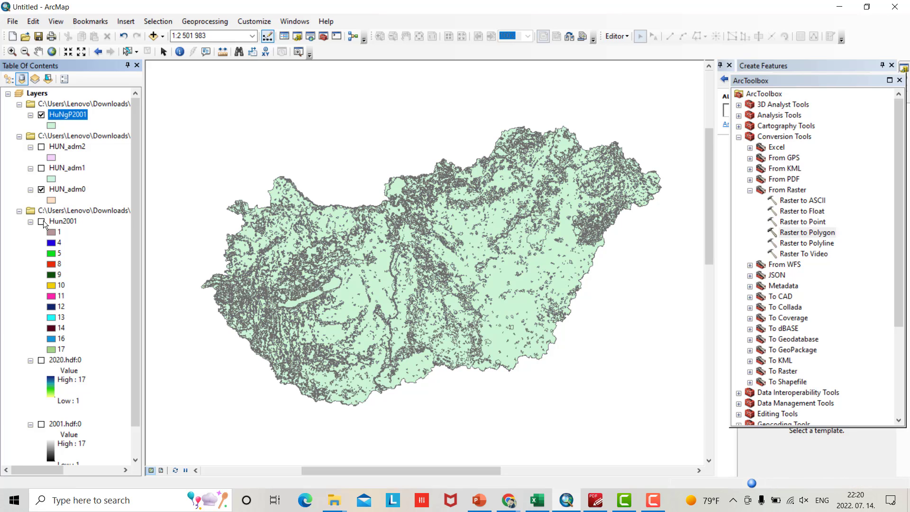
Check the gridcode values in HuNgP2001's attribute table, then close it
right_click(65, 119)
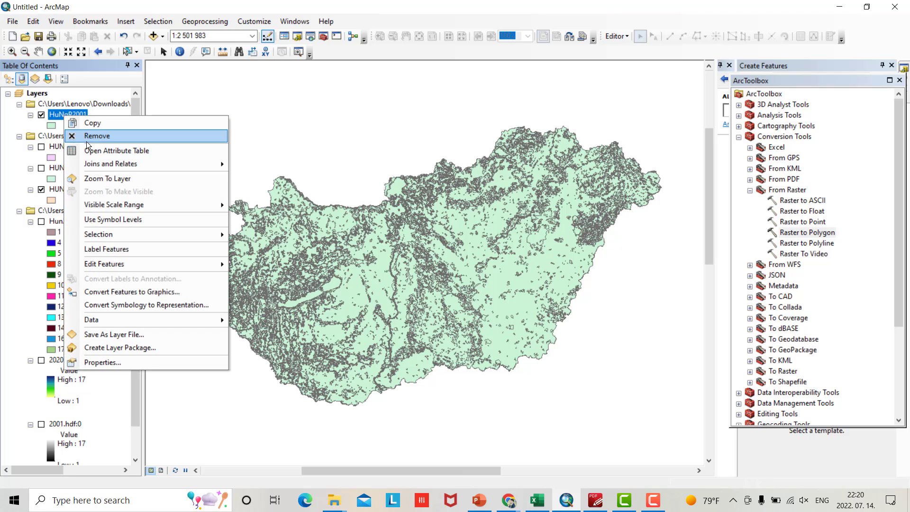
click(95, 150)
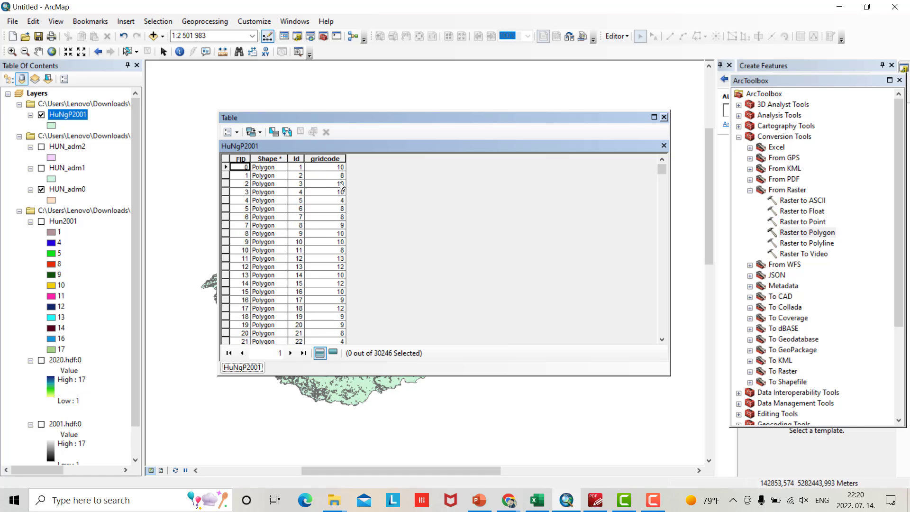
click(663, 118)
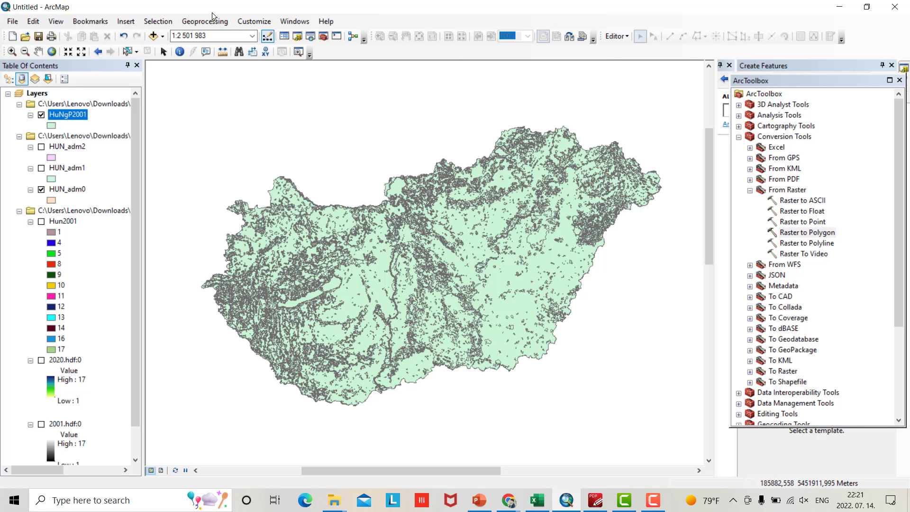
Dissolve HuNgP2001 by gridcode into Disolve2001.shp, then hide the HuNgP2001 layer
click(209, 19)
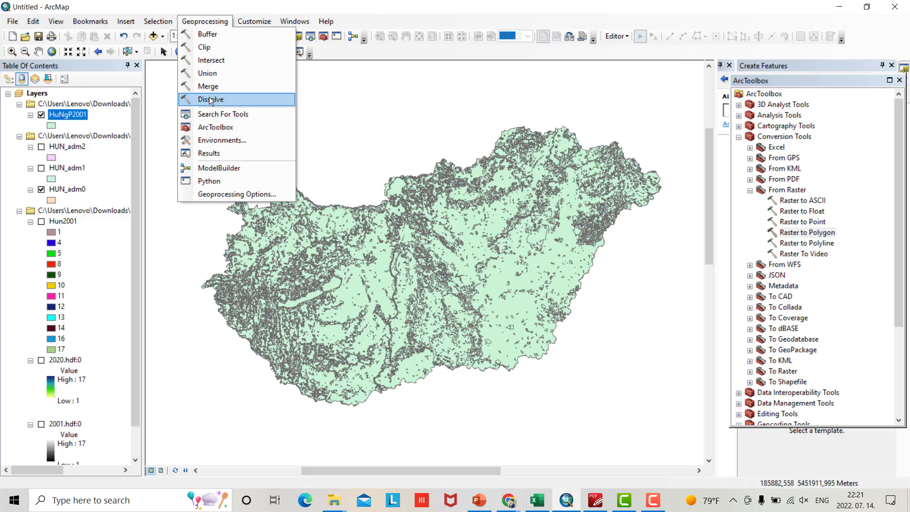
click(209, 98)
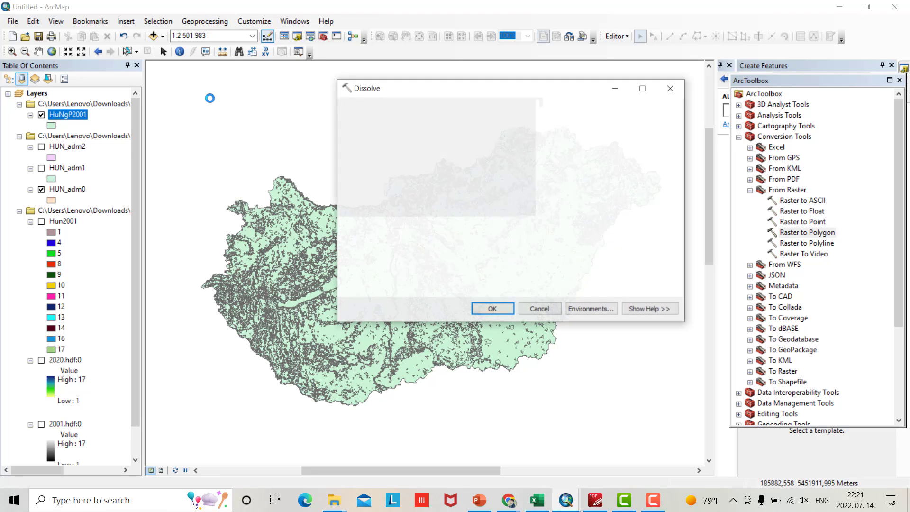
click(642, 122)
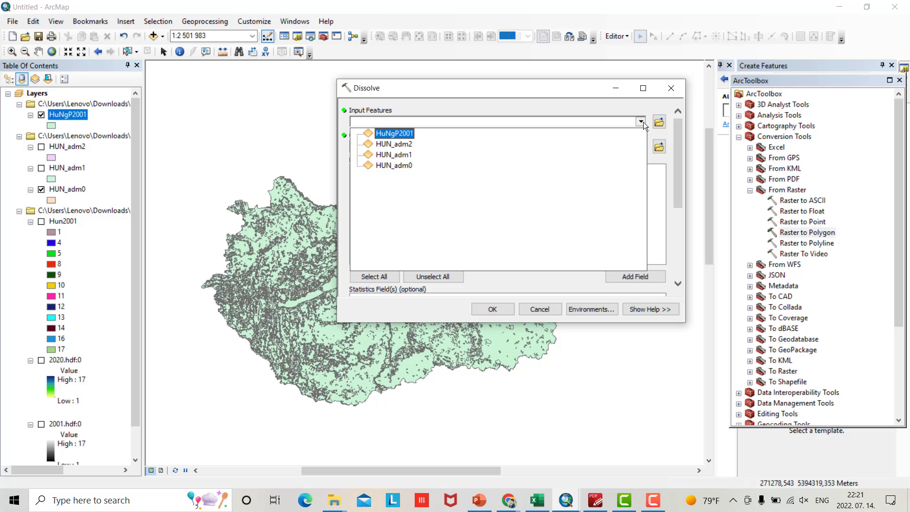
click(403, 135)
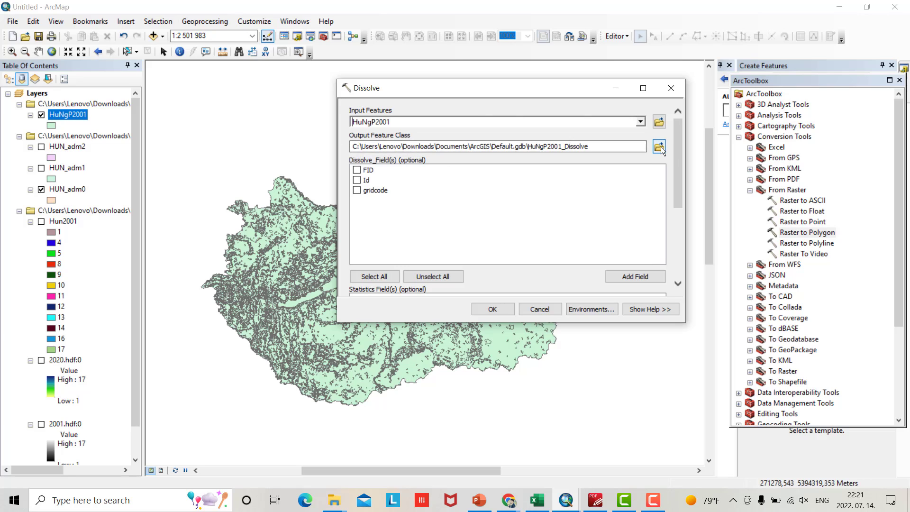
click(659, 147)
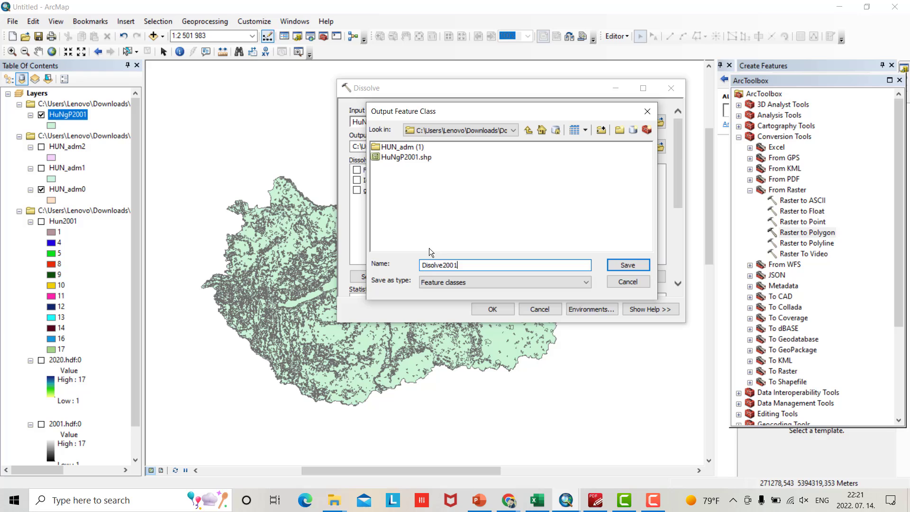
click(630, 267)
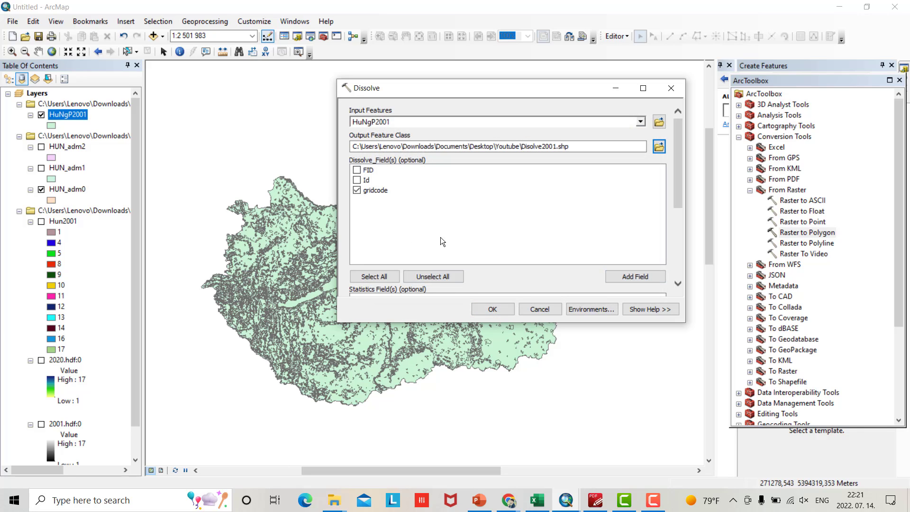
click(493, 309)
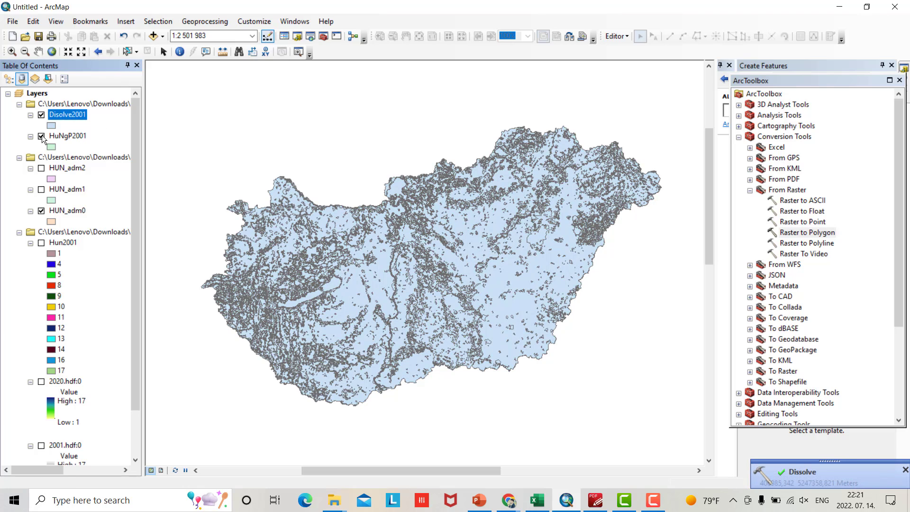
click(41, 137)
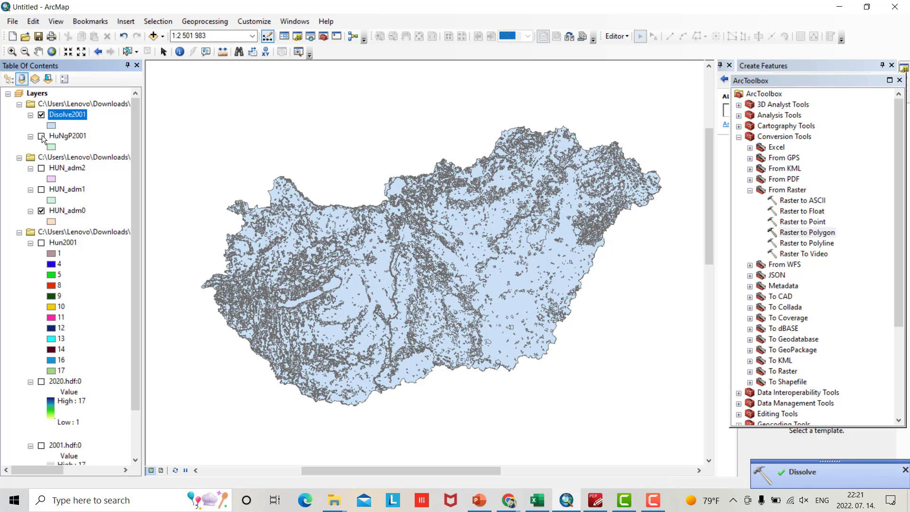
Open Disolve2001's attribute table and add a Double field named Area_Sq_Km
right_click(62, 113)
click(90, 147)
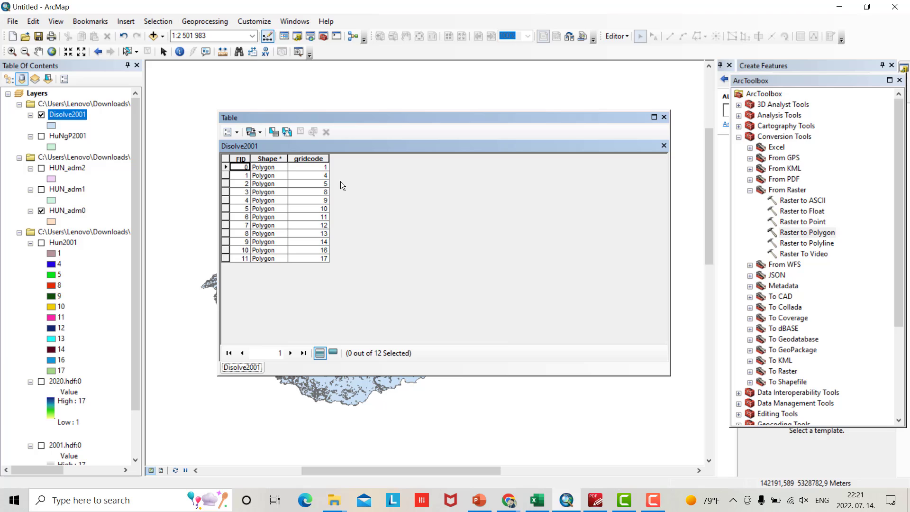
click(237, 132)
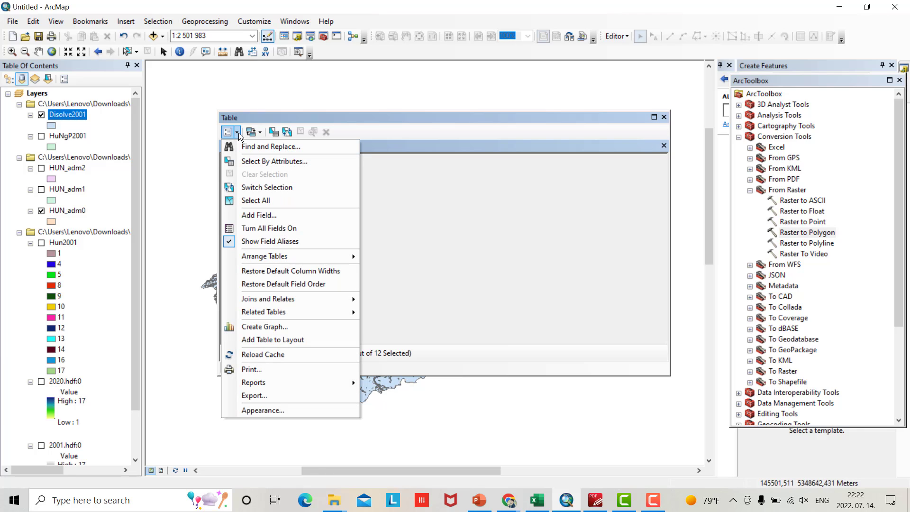
click(255, 215)
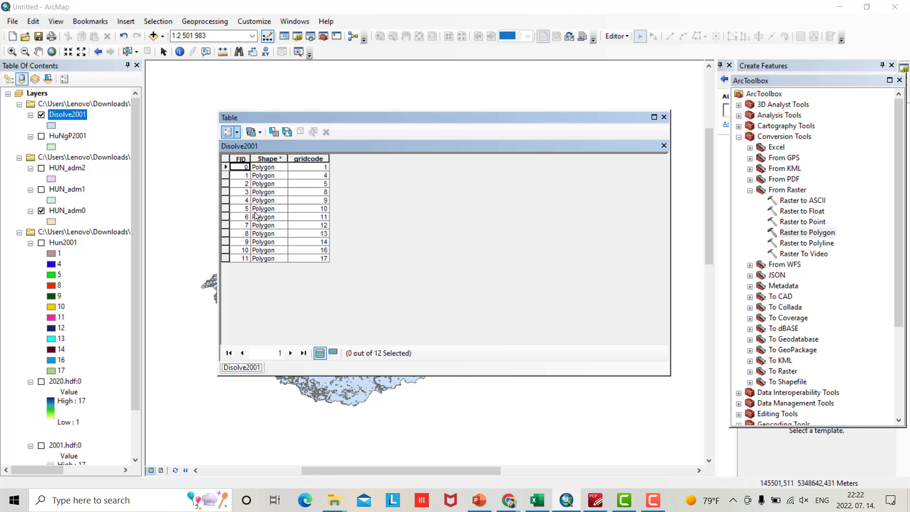
text(Area)
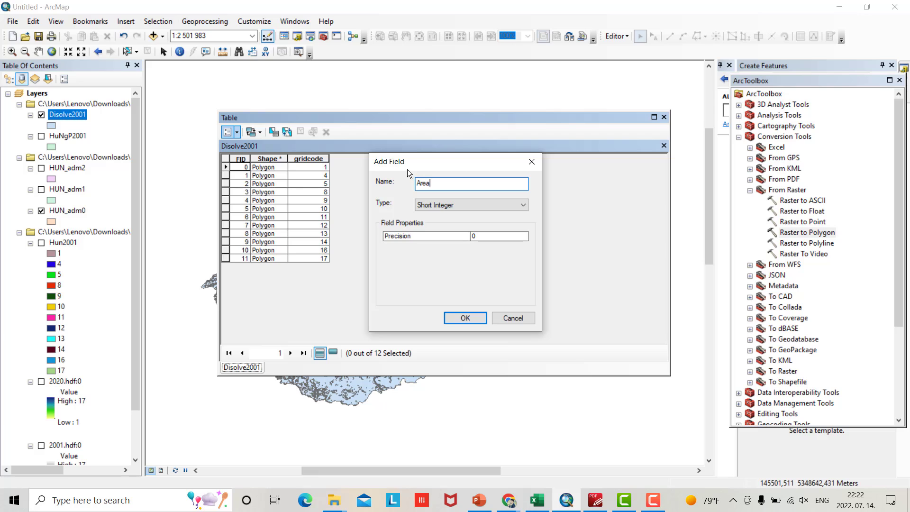
click(471, 205)
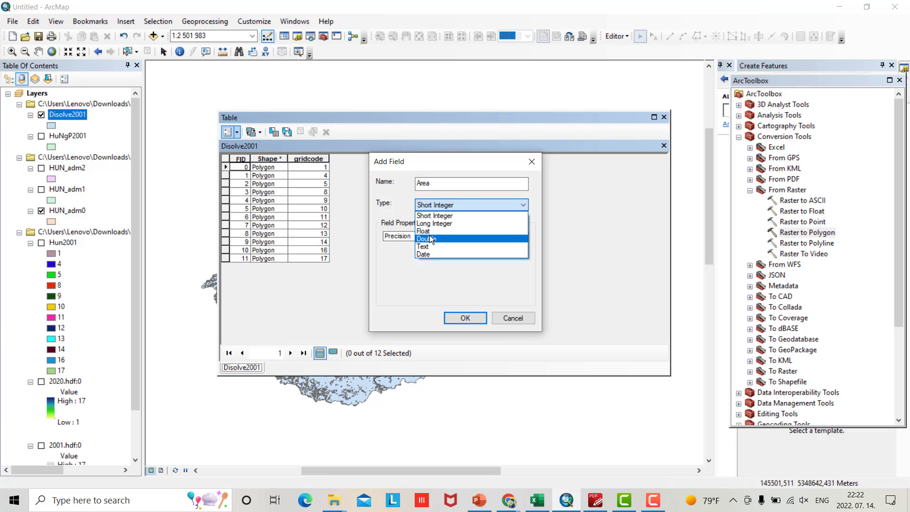
click(429, 235)
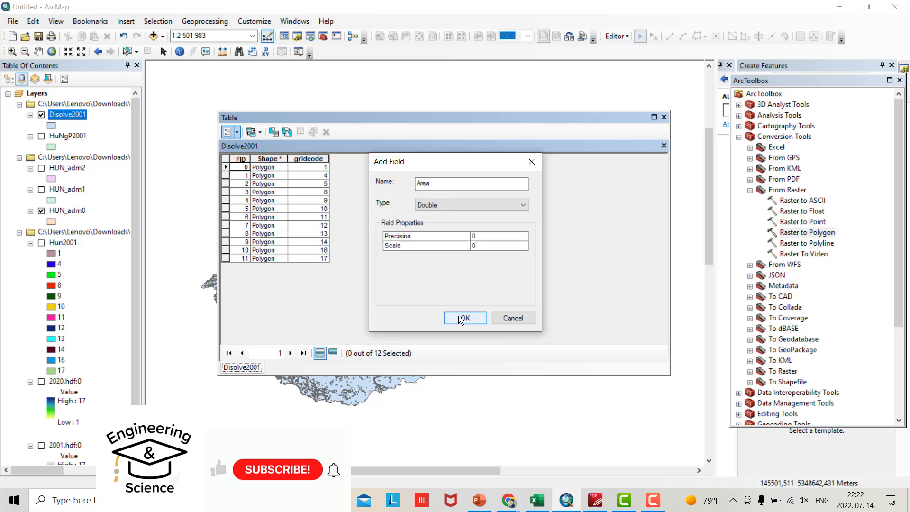
click(445, 187)
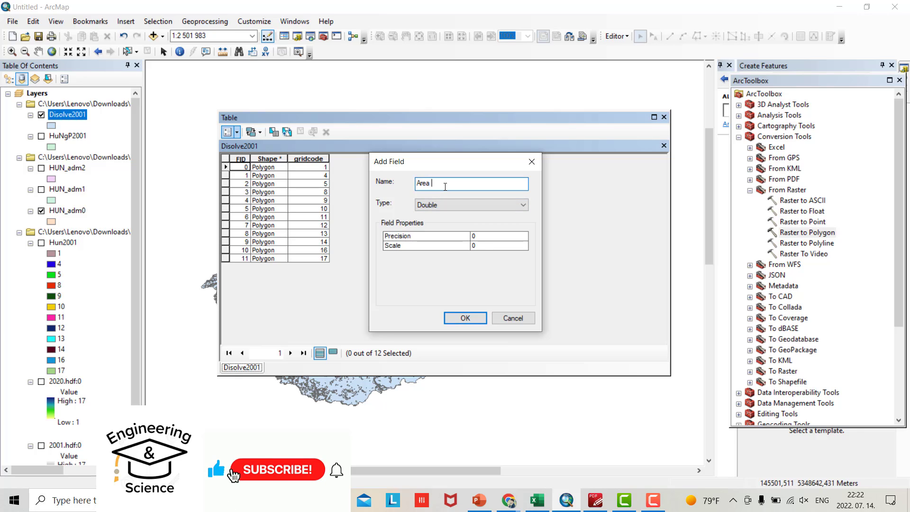
text(_)
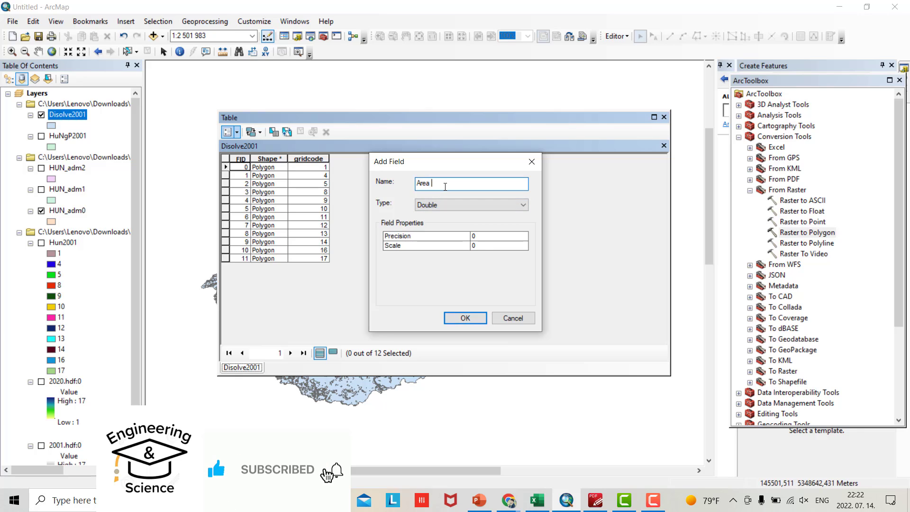
text(Sq)
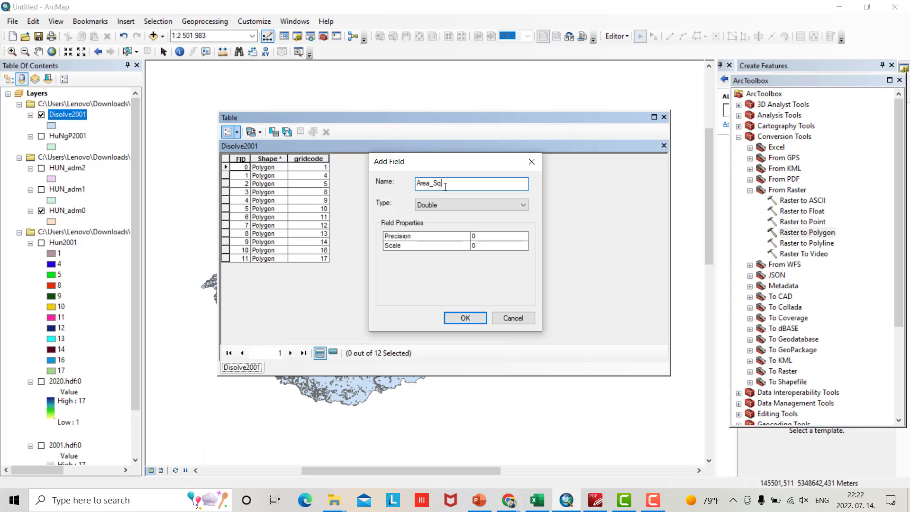
text(_Km)
click(459, 317)
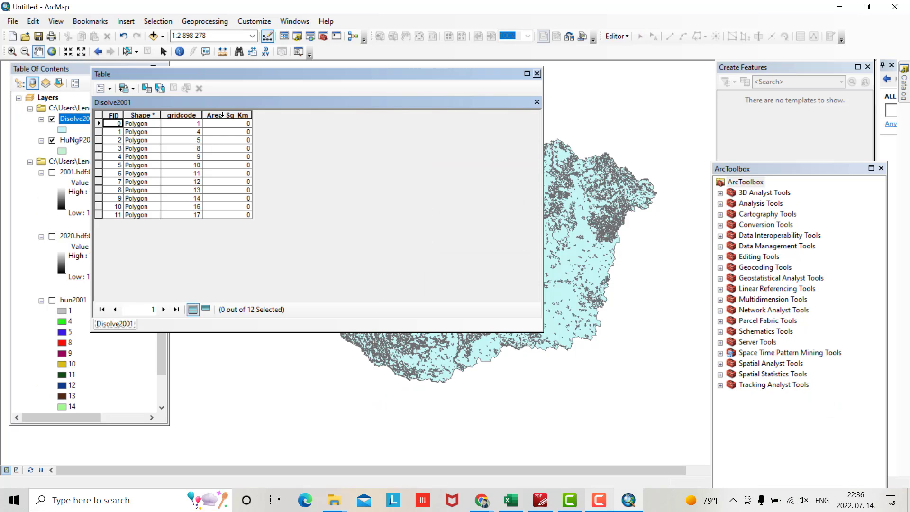
Start Calculate Geometry on Area_Sq_Km, cancel it, and close the Disolve2001 attribute table
right_click(222, 115)
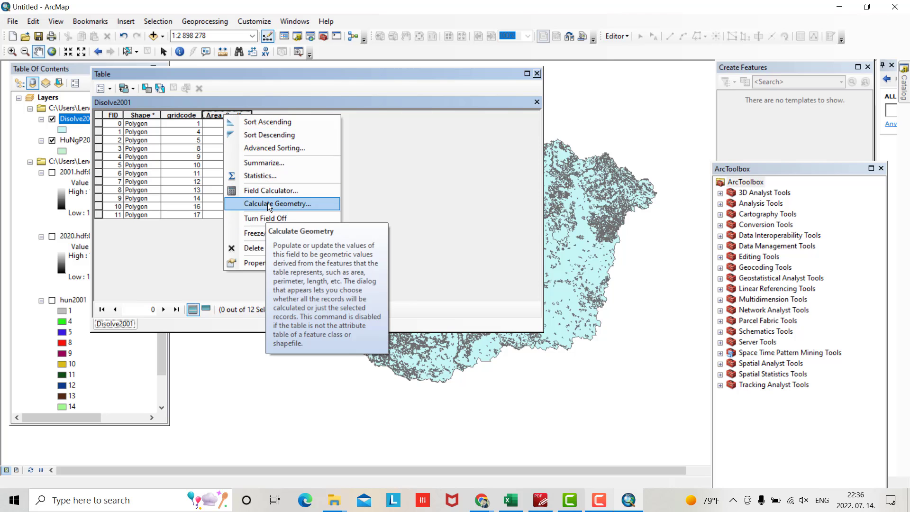
click(267, 203)
click(428, 275)
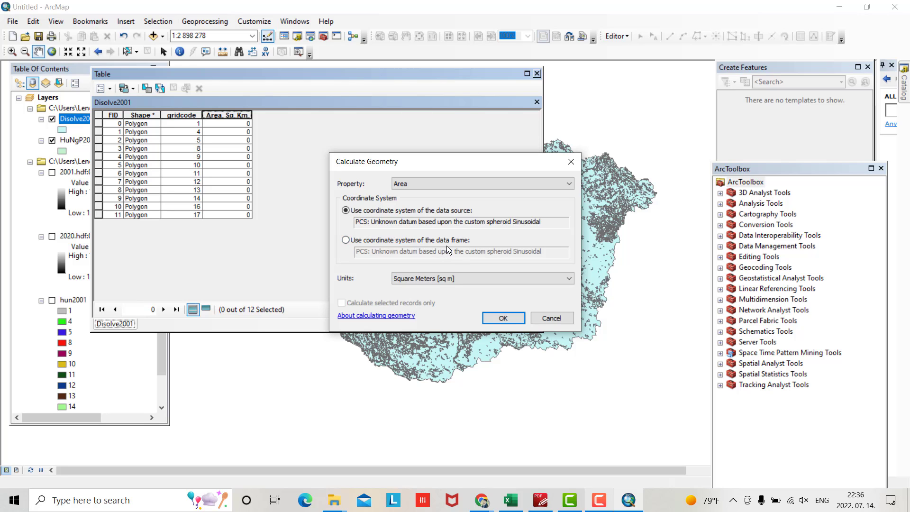
click(571, 162)
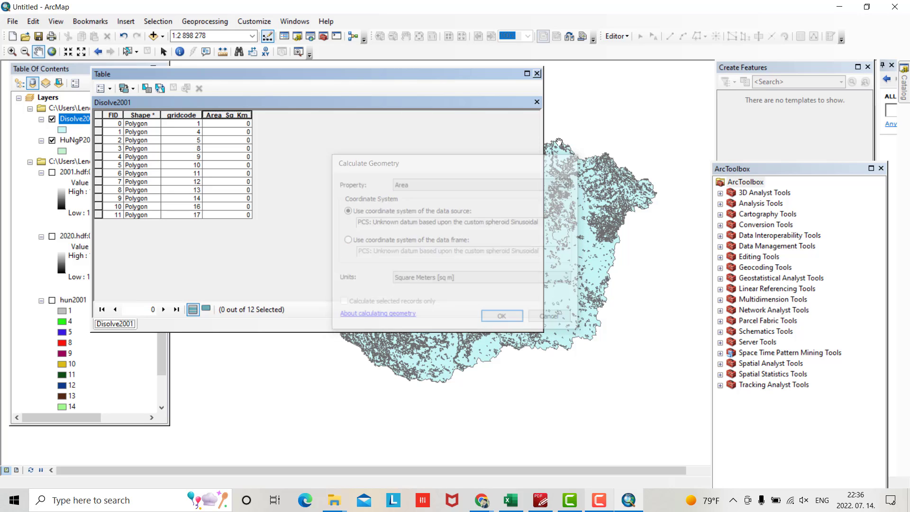
click(537, 73)
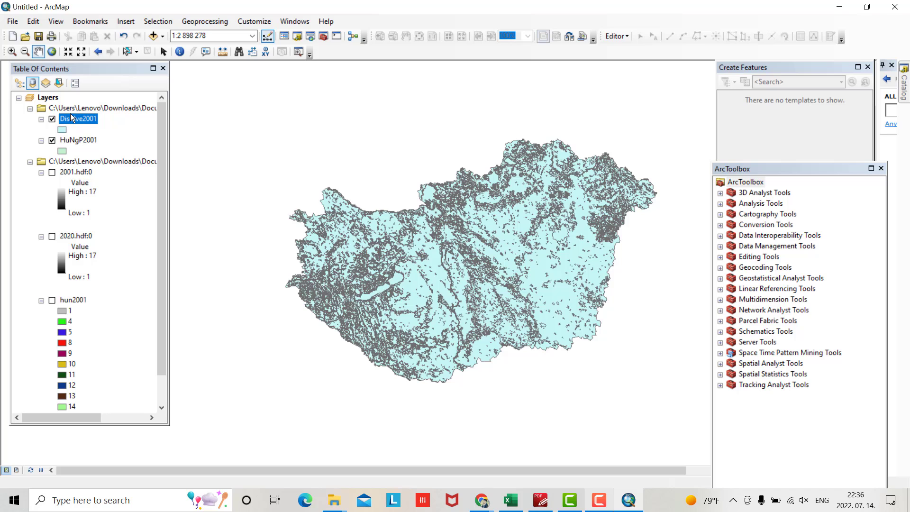
Open the Layers data frame properties and browse the geographic coordinate systems
click(45, 99)
right_click(45, 99)
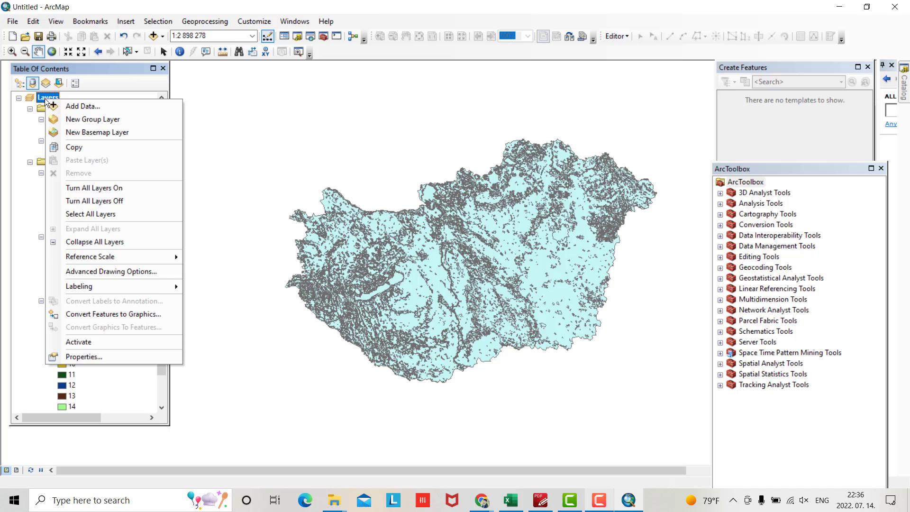
click(79, 354)
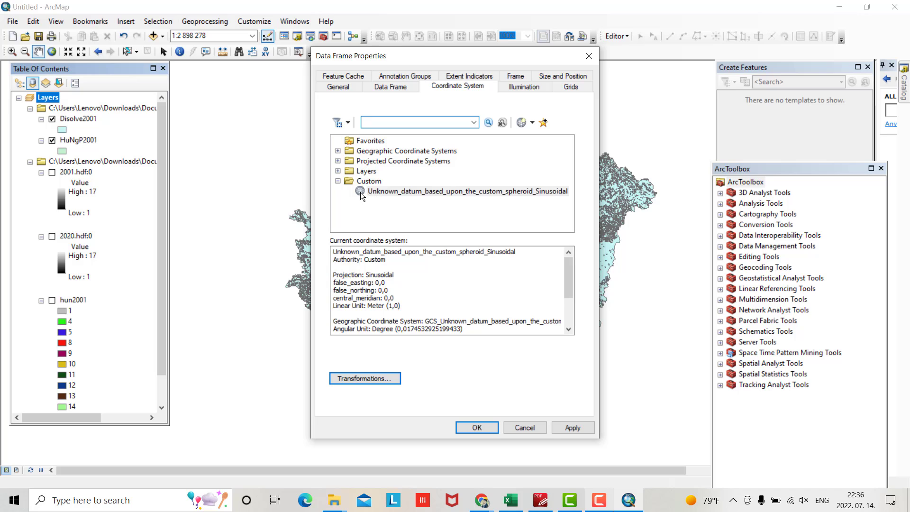
click(338, 151)
scroll(377, 177, down, 5)
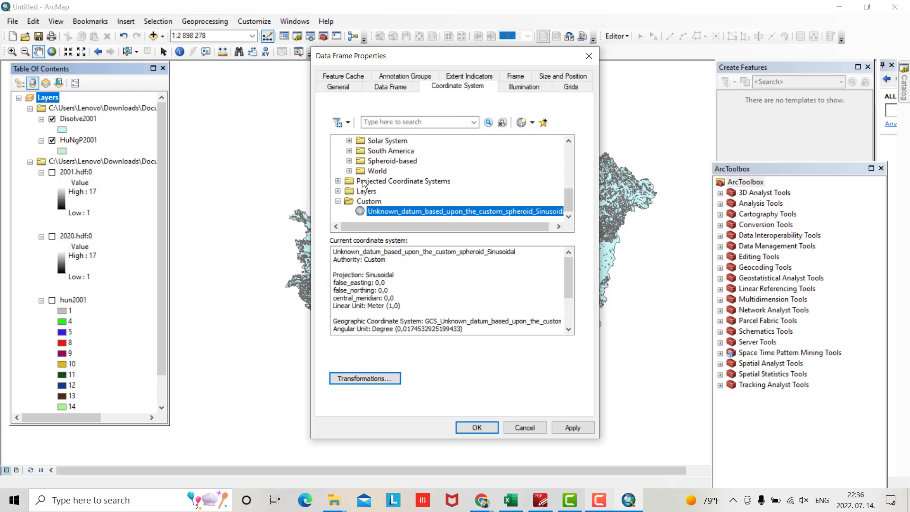
click(349, 171)
scroll(386, 180, down, 2)
scroll(396, 178, down, 5)
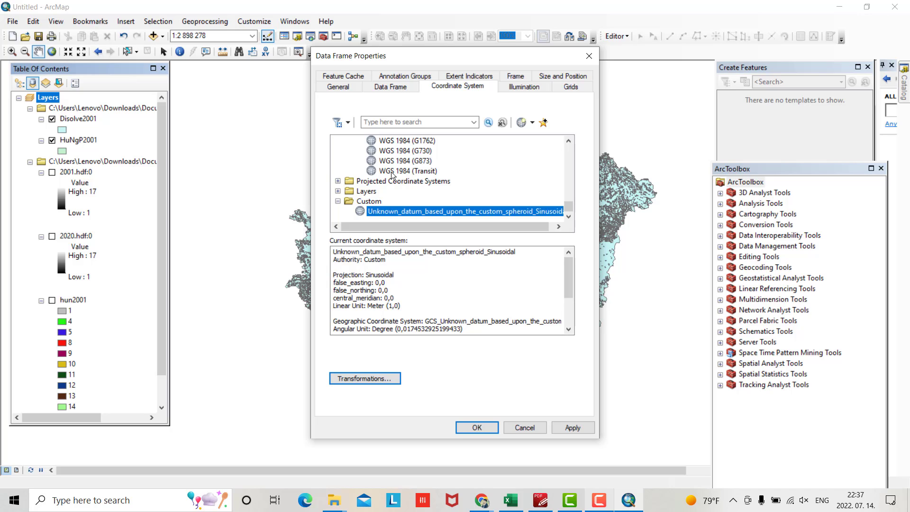
Assign the projected WGS 1984 UTM Zone 34N system to the data frame, accepting the warning
click(338, 181)
scroll(354, 181, down, 4)
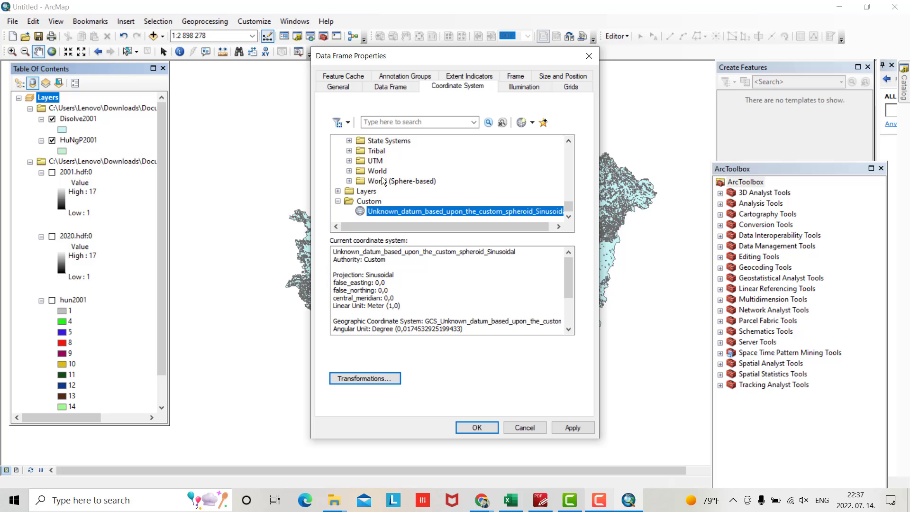
click(349, 161)
scroll(386, 165, down, 5)
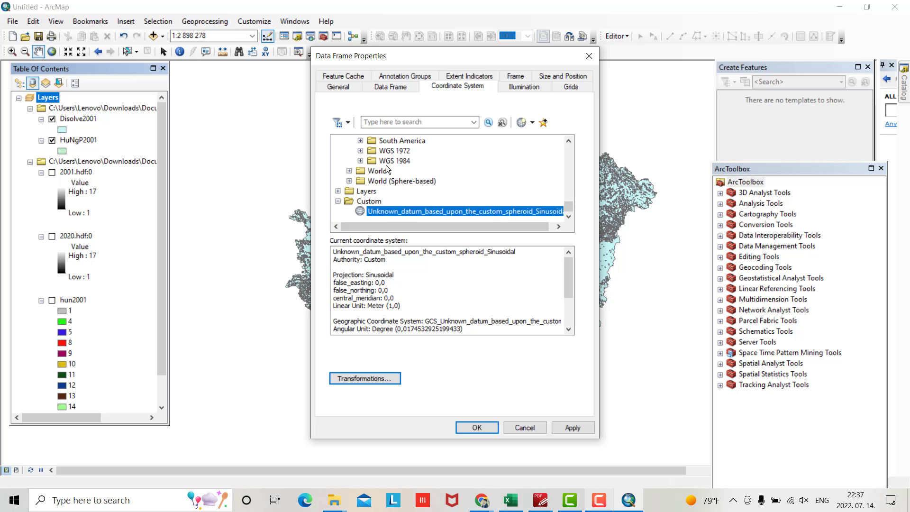
click(361, 161)
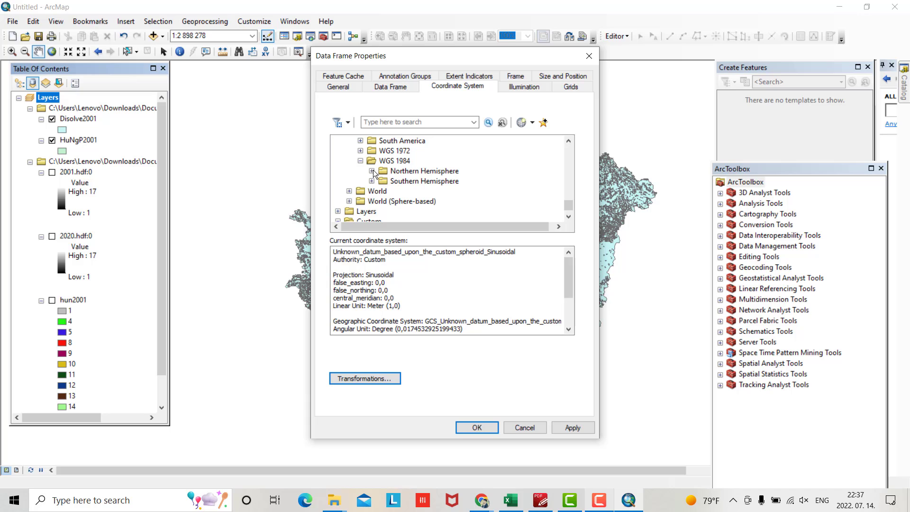
click(372, 171)
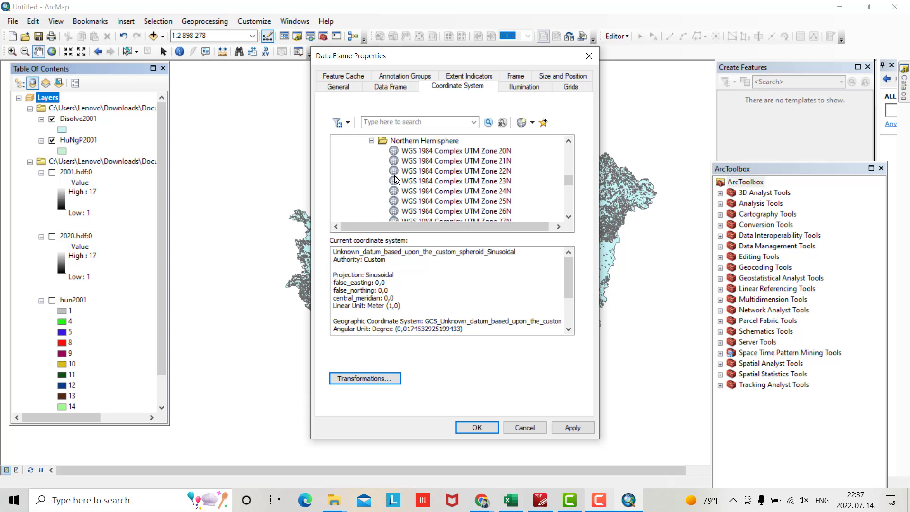
scroll(429, 187, down, 2)
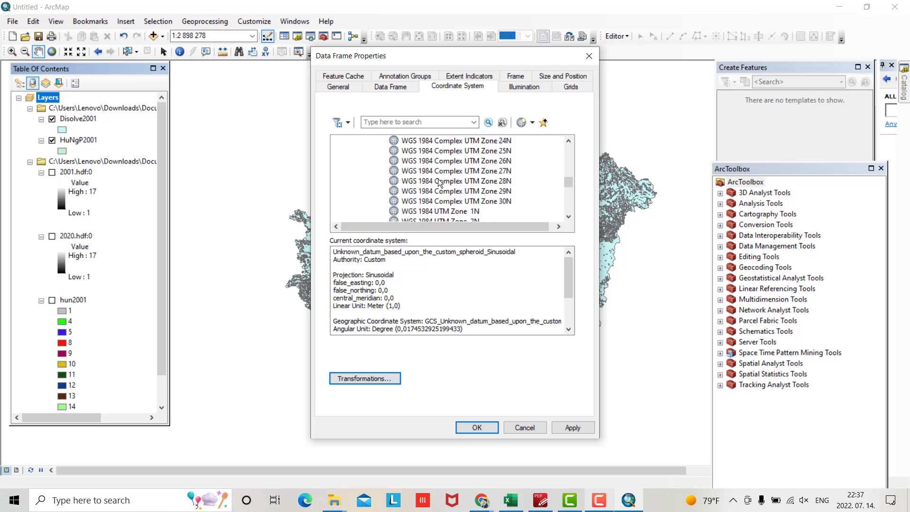
scroll(438, 178, down, 12)
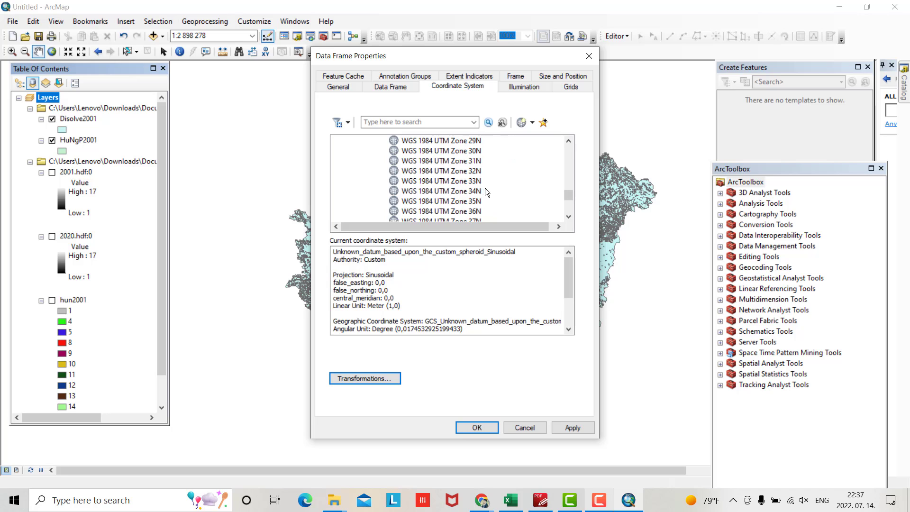
click(467, 190)
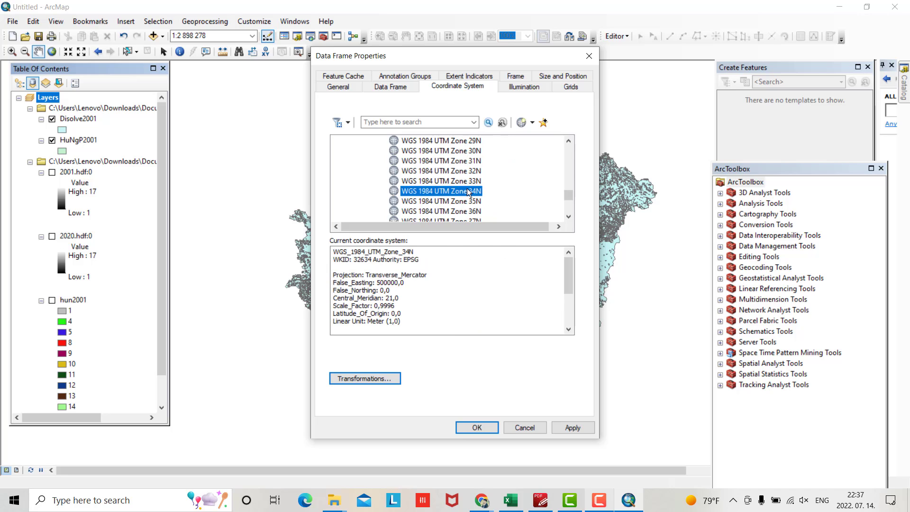
click(474, 428)
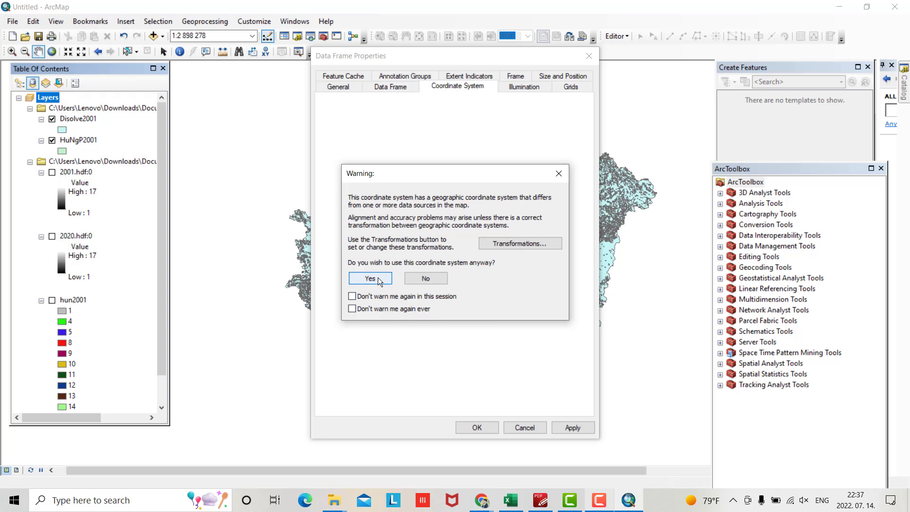
click(379, 279)
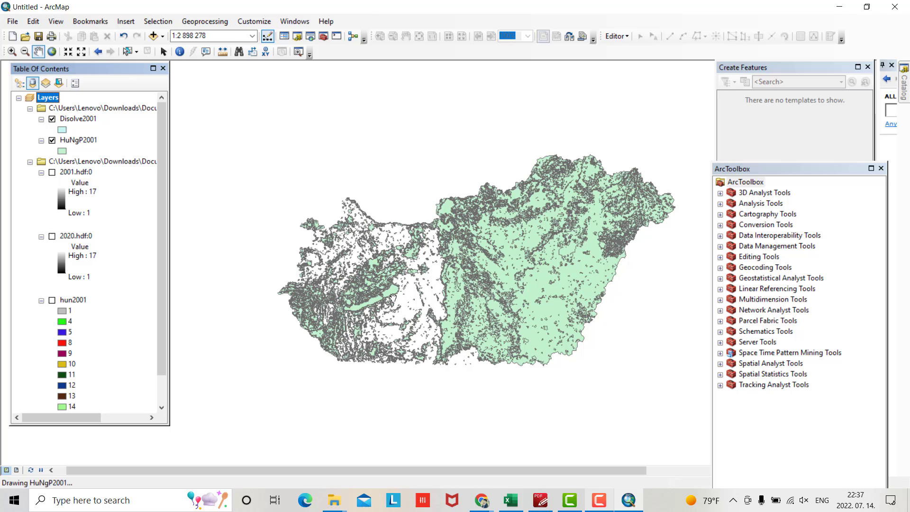
Open the Data Management Project tool with Disolve2001 as the input layer
click(78, 119)
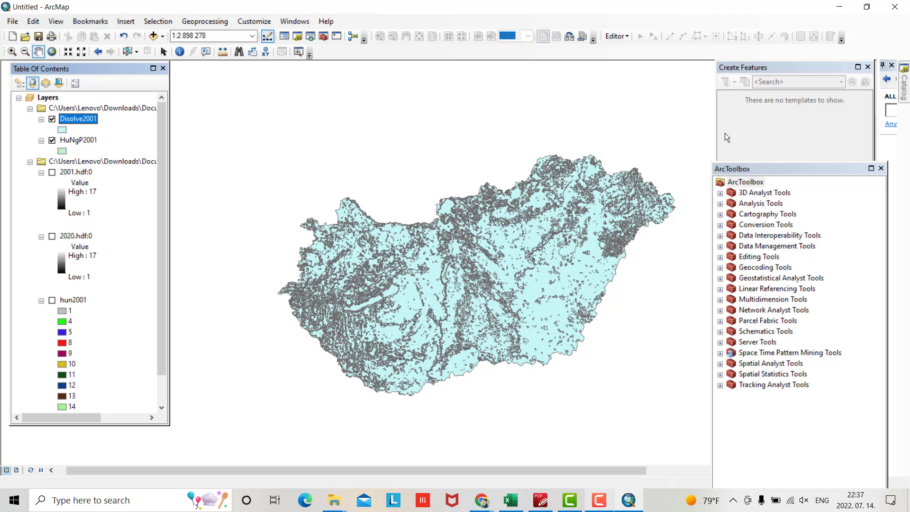
drag(785, 169, 783, 135)
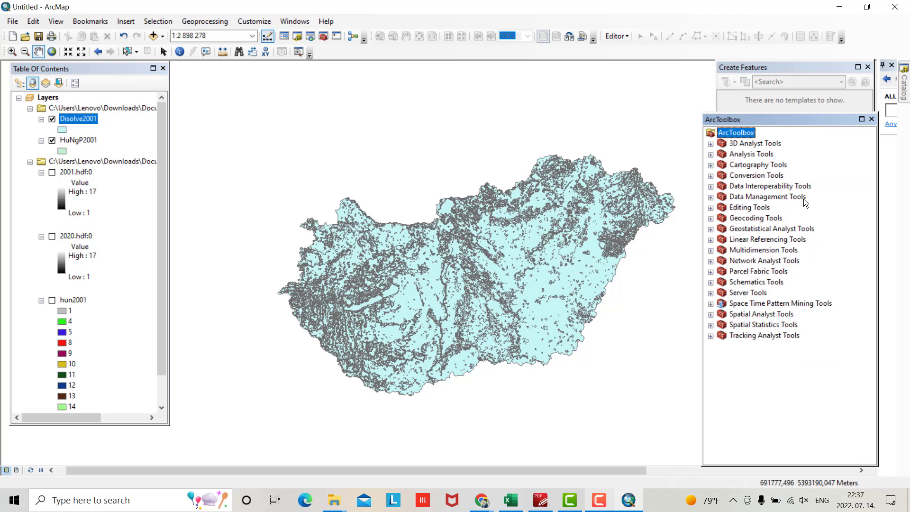
click(713, 197)
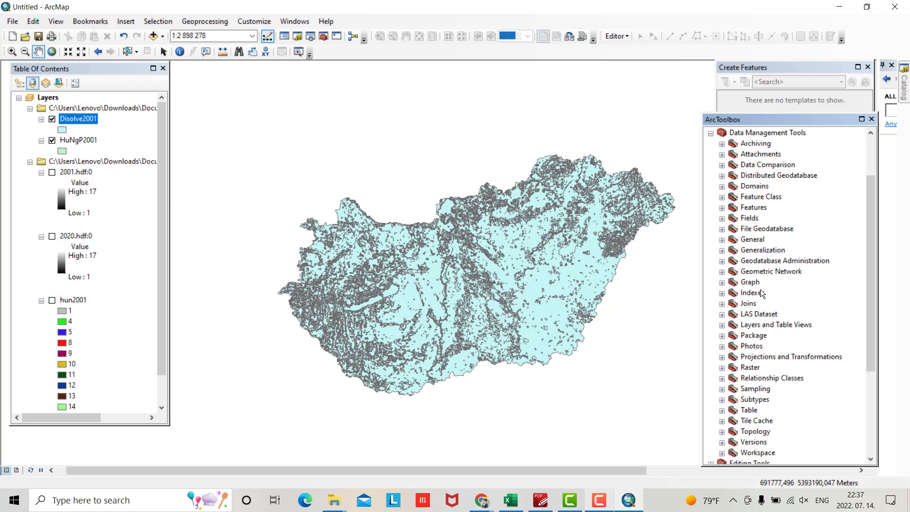
click(722, 357)
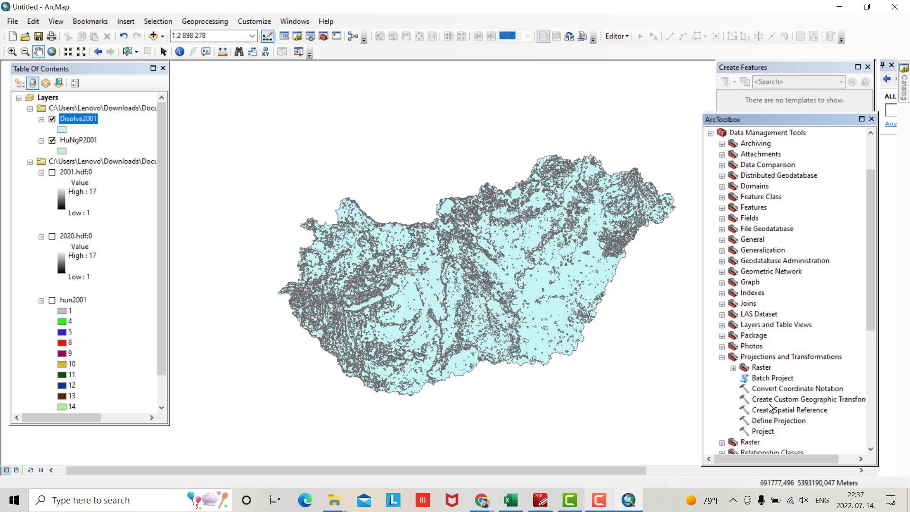
click(762, 431)
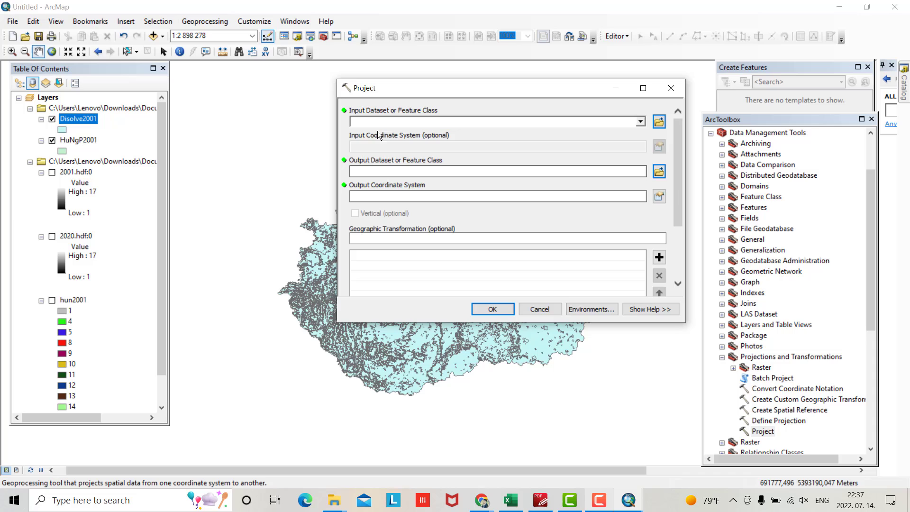
click(642, 120)
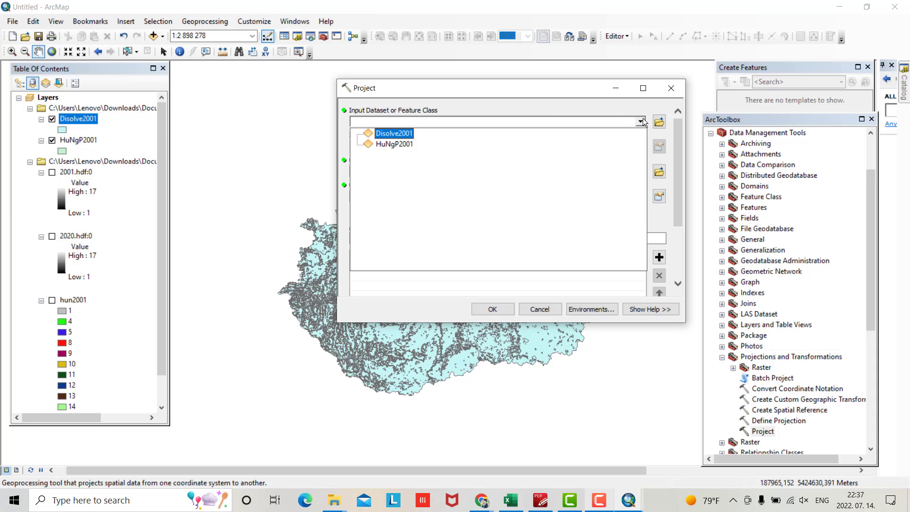
click(424, 137)
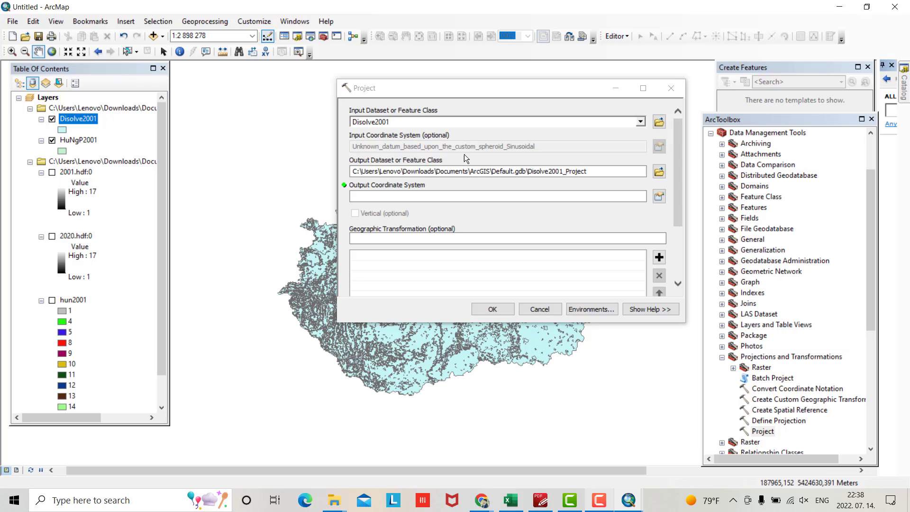
Set the output coordinate system to WGS 1984 UTM Zone 34N and run the projection
click(658, 197)
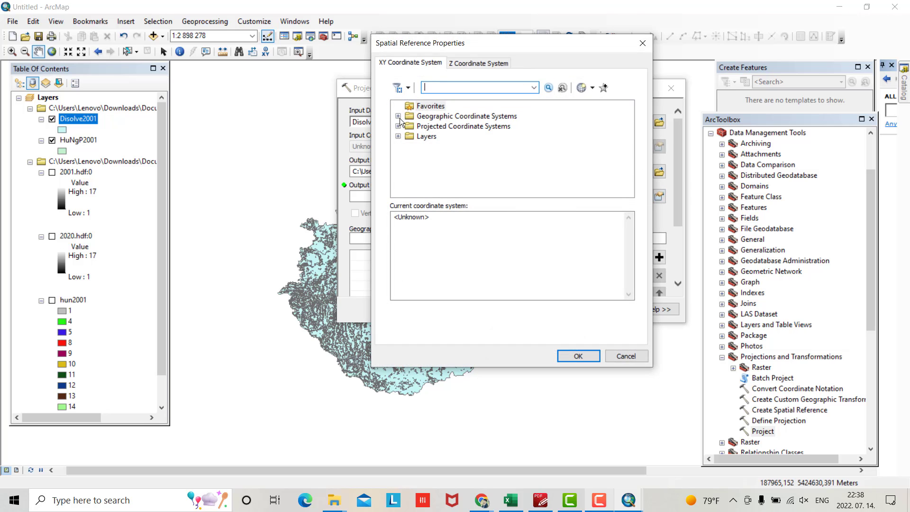
click(399, 127)
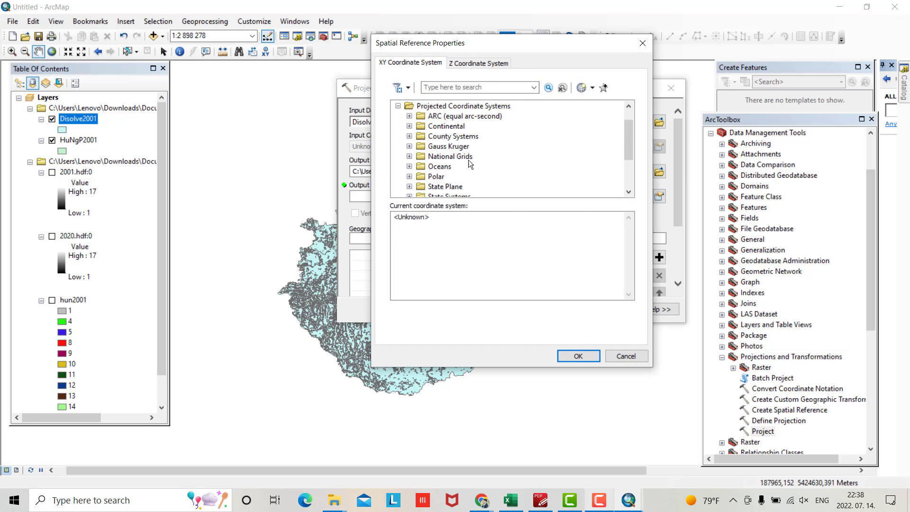
scroll(476, 162, down, 2)
click(409, 156)
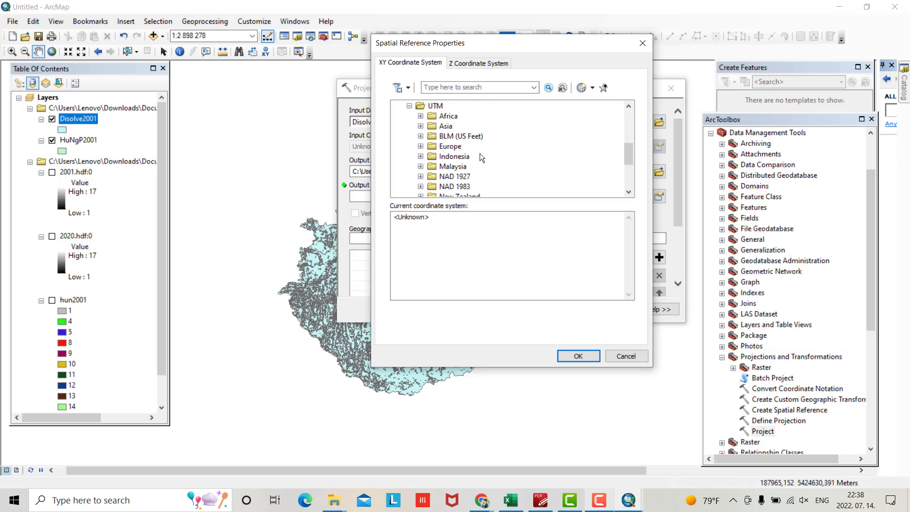
scroll(480, 152, down, 3)
click(421, 156)
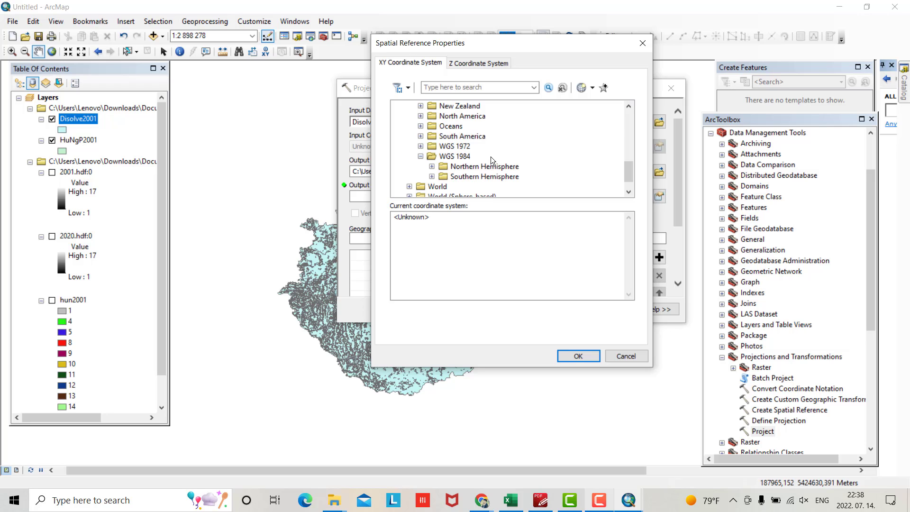
click(432, 166)
scroll(502, 157, down, 10)
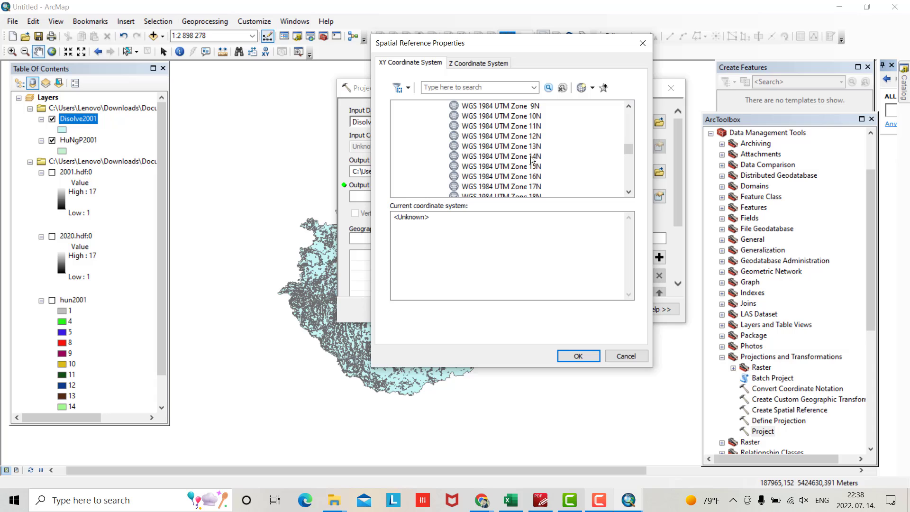
scroll(534, 160, down, 5)
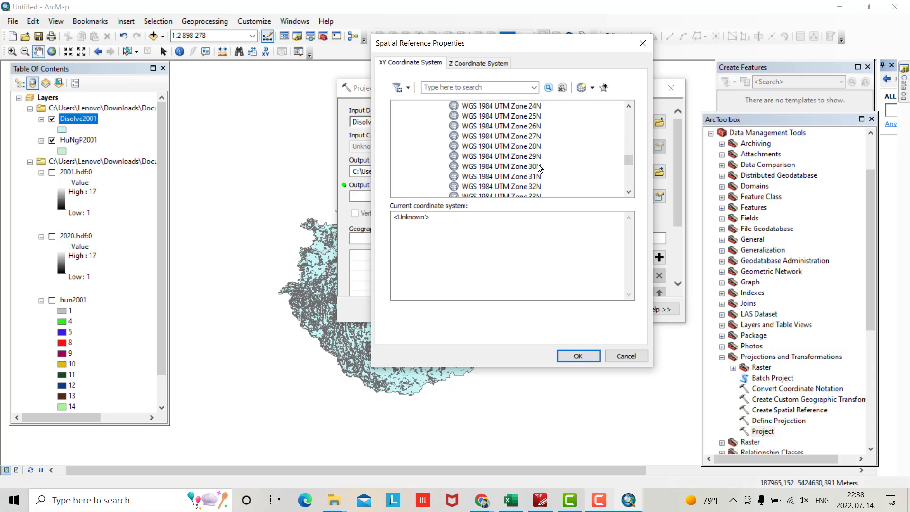
click(537, 166)
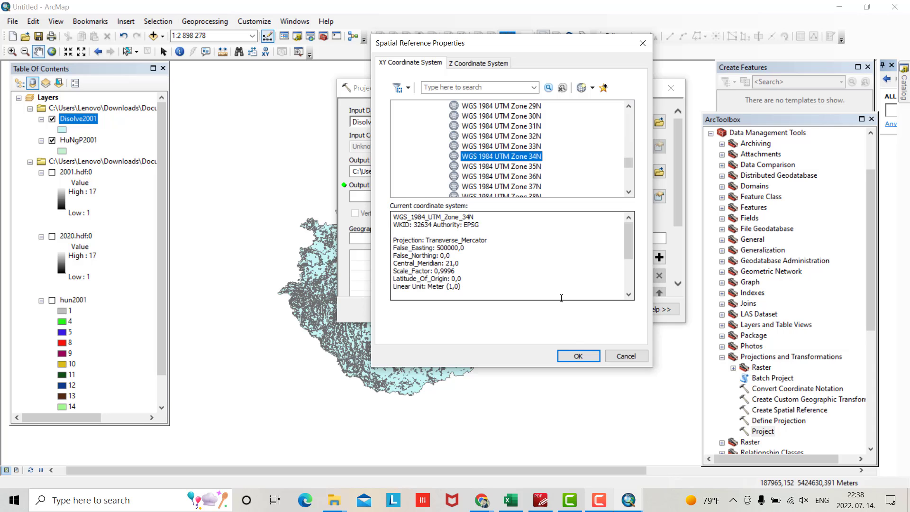
click(578, 356)
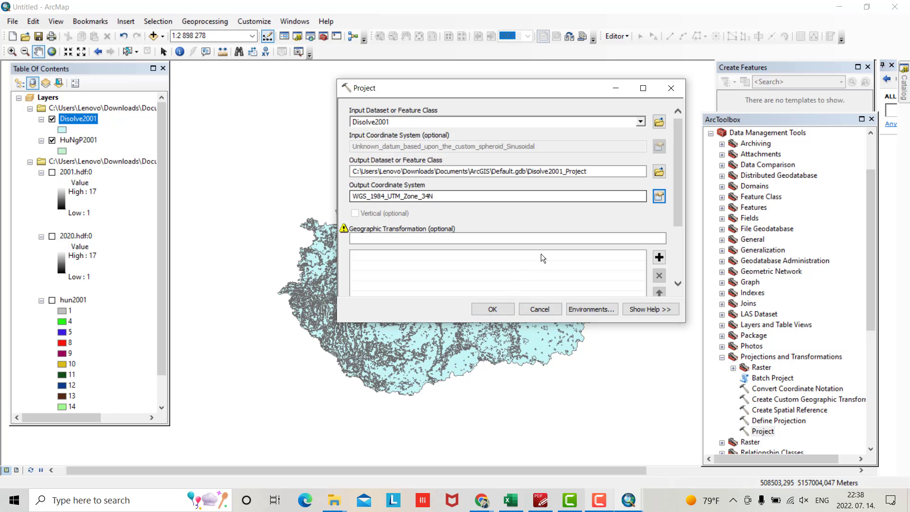
click(492, 309)
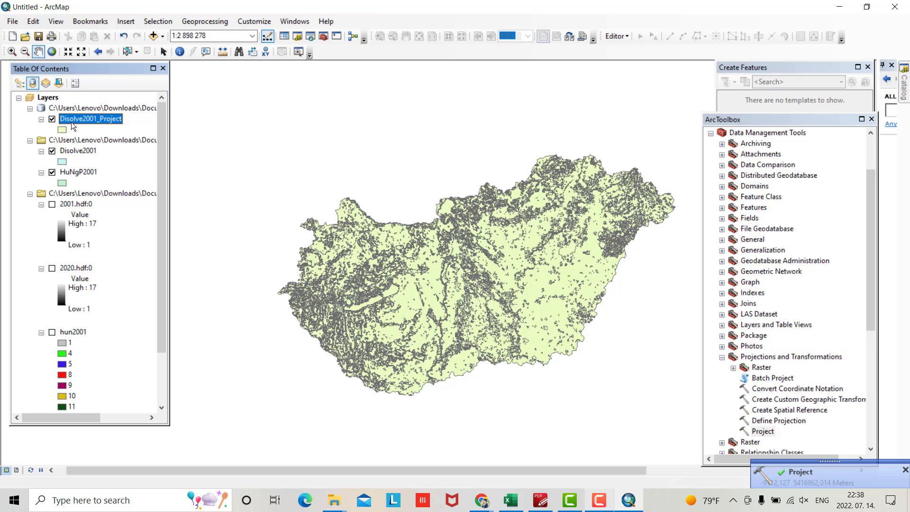
Open the Disolve2001_Project attribute table and turn off its Shape_Length and Shape_Area fields
right_click(85, 122)
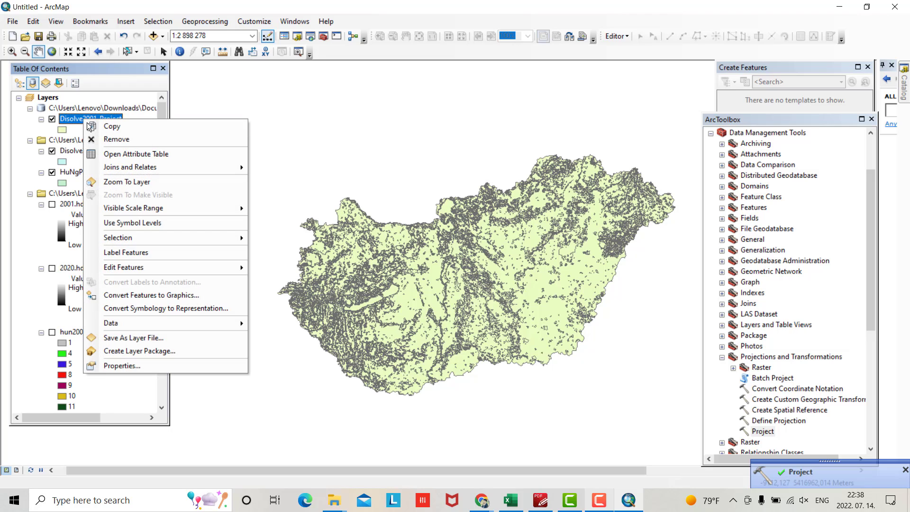
click(113, 153)
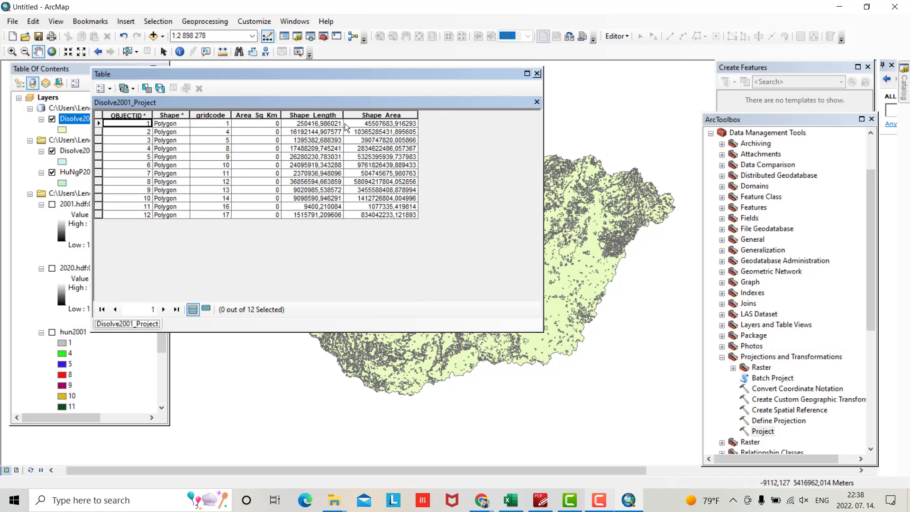
click(312, 115)
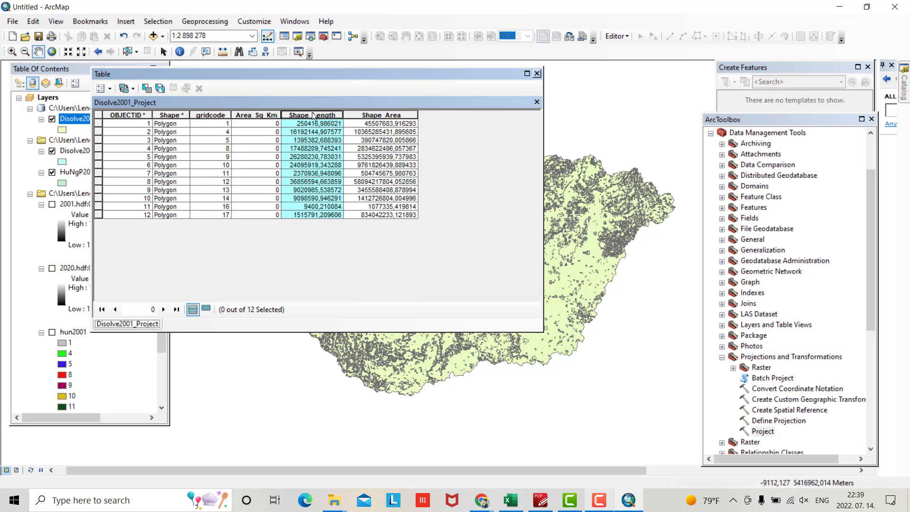
right_click(312, 115)
click(351, 218)
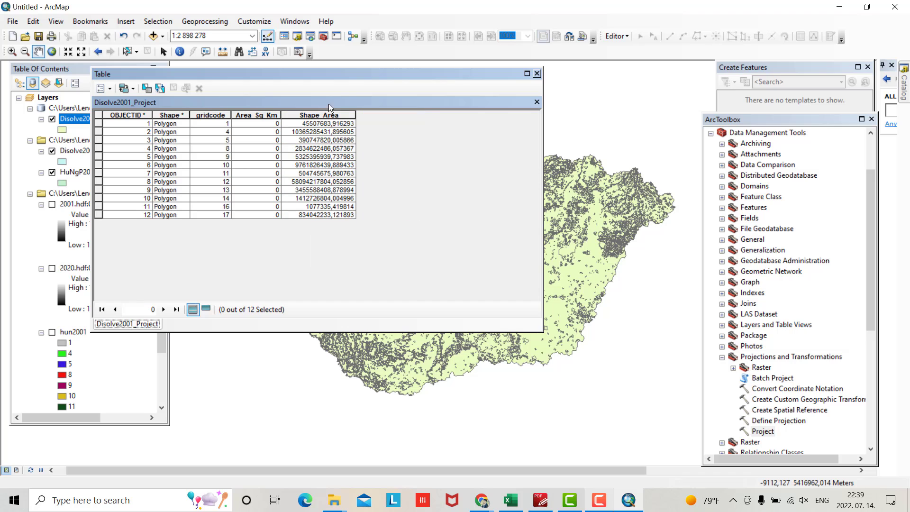
right_click(327, 115)
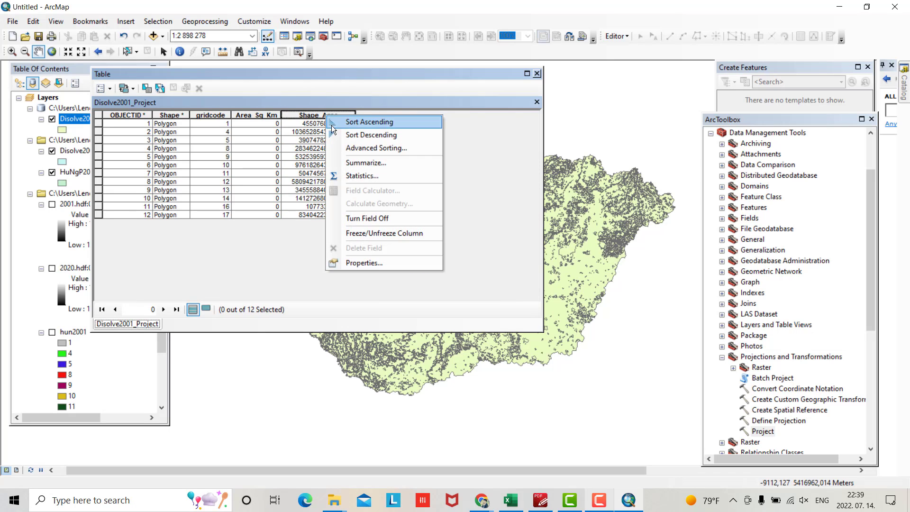
click(374, 218)
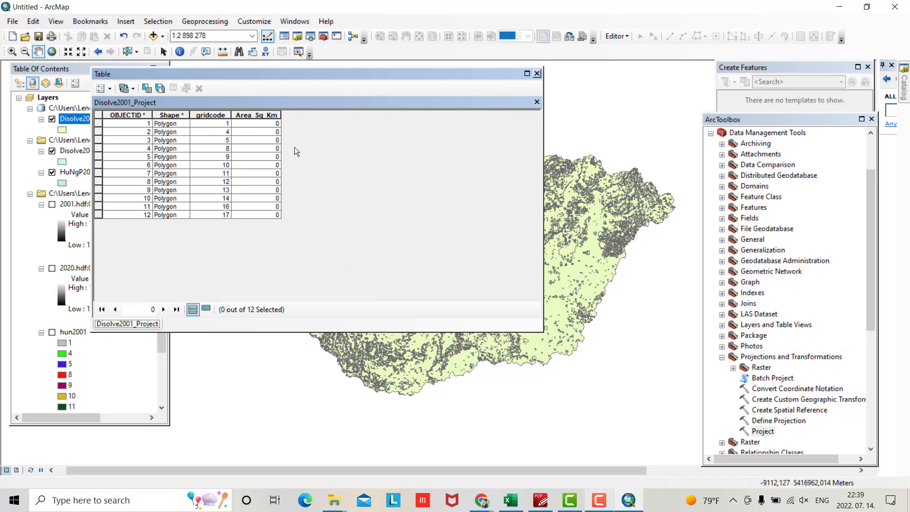
Calculate Area_Sq_Km as area in Square Kilometers using the data frame's UTM 34N system
right_click(263, 115)
click(314, 206)
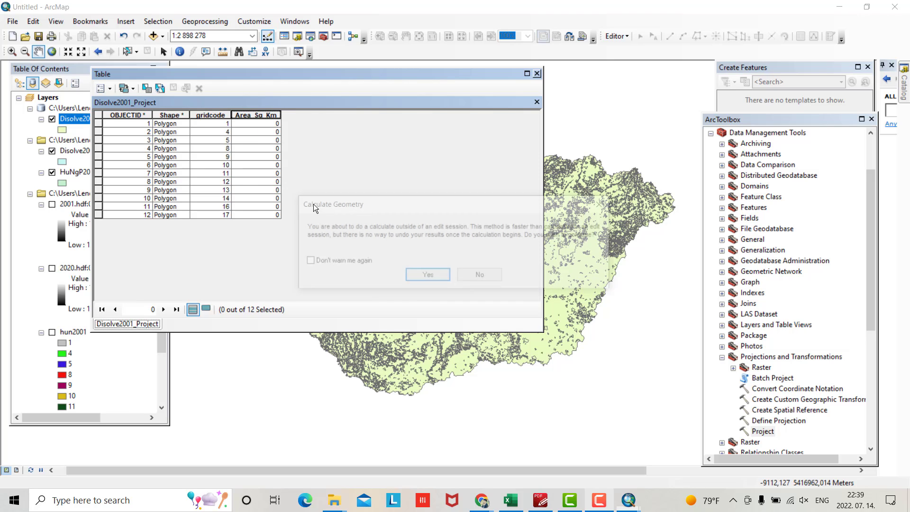
click(429, 275)
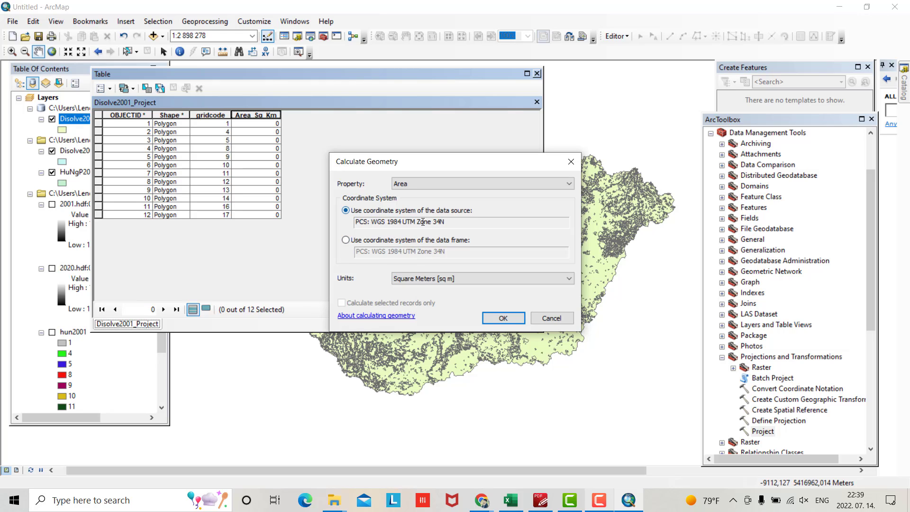
click(346, 240)
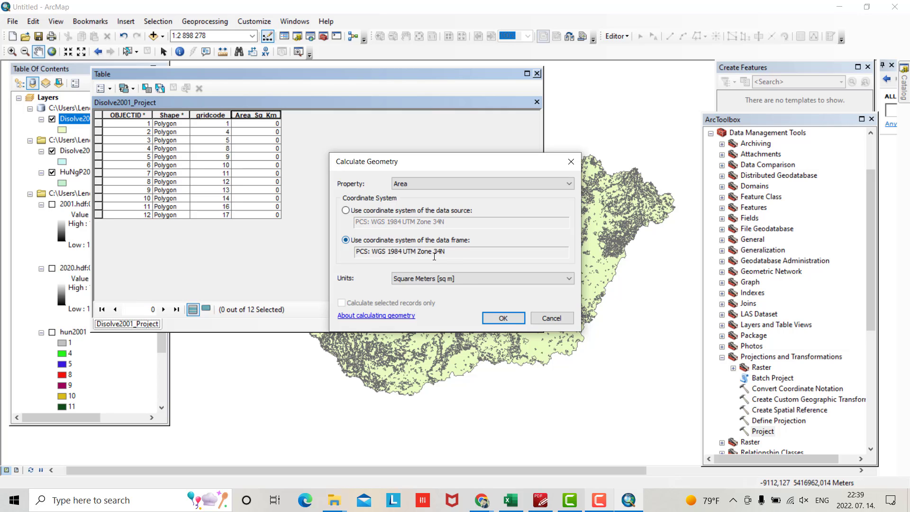
click(489, 279)
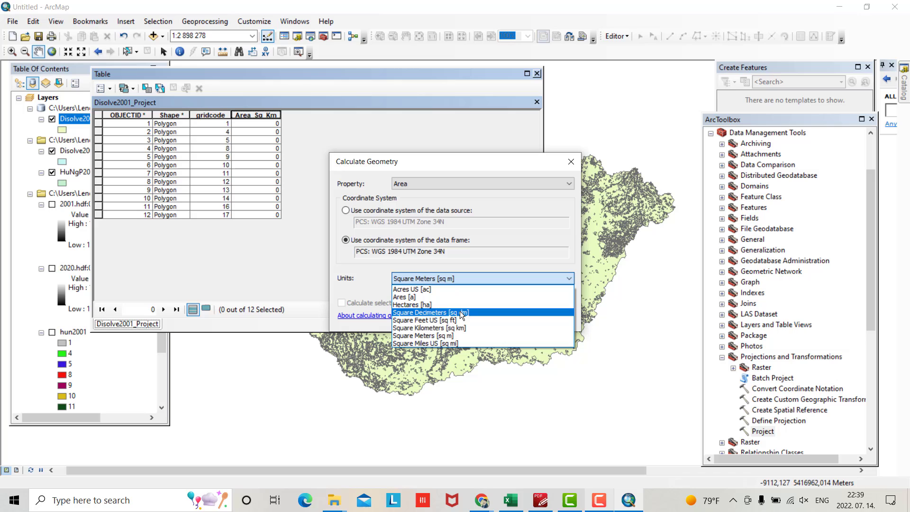
click(459, 327)
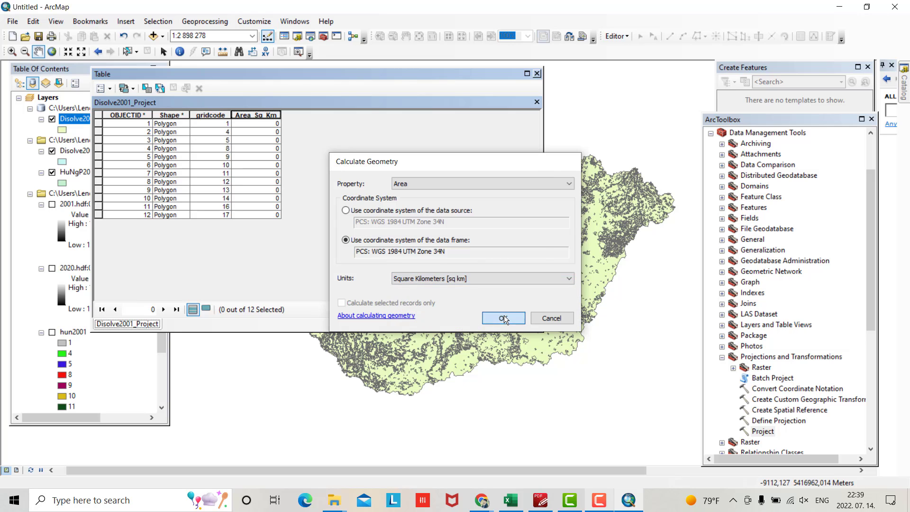
click(503, 316)
click(429, 278)
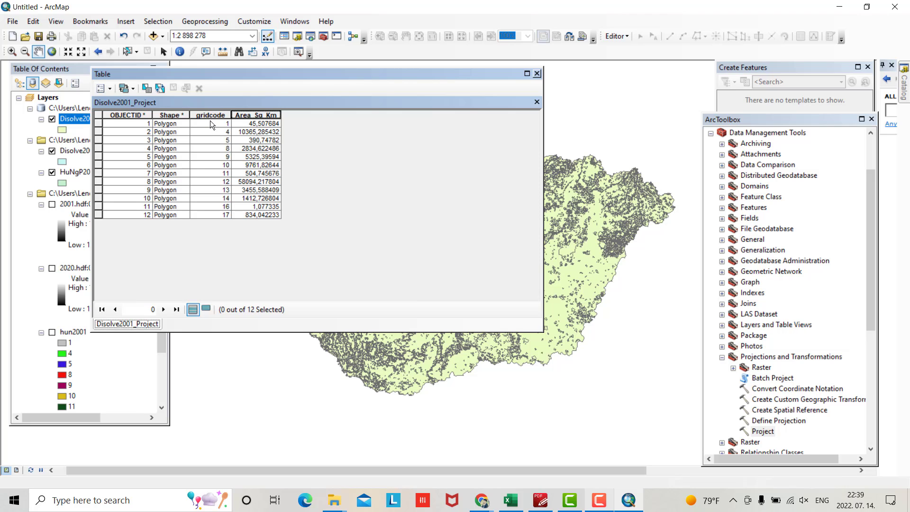
Add a Text-type field named Class_2001 through Table Options > Add Field
click(110, 89)
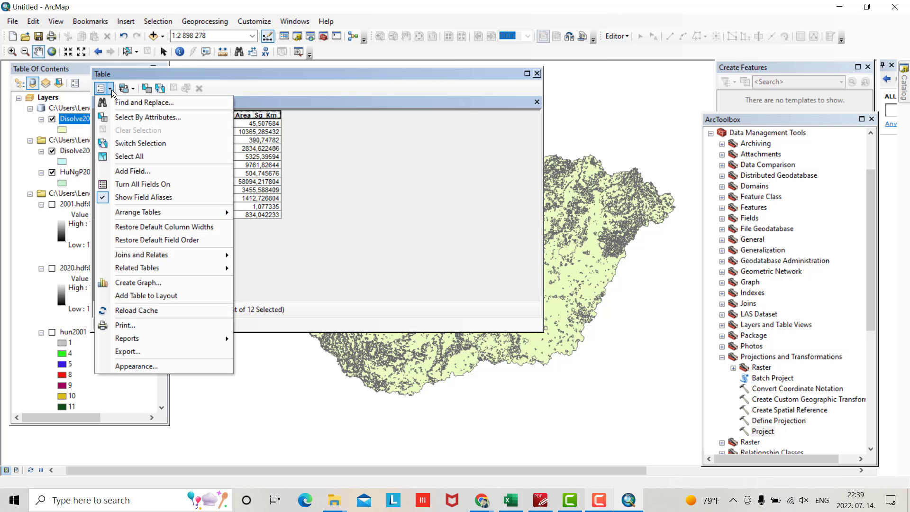
click(135, 172)
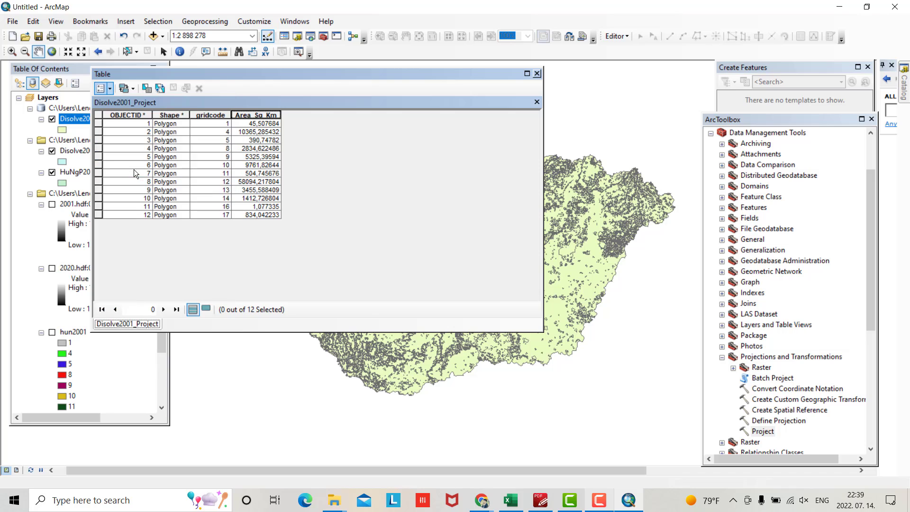
text(C)
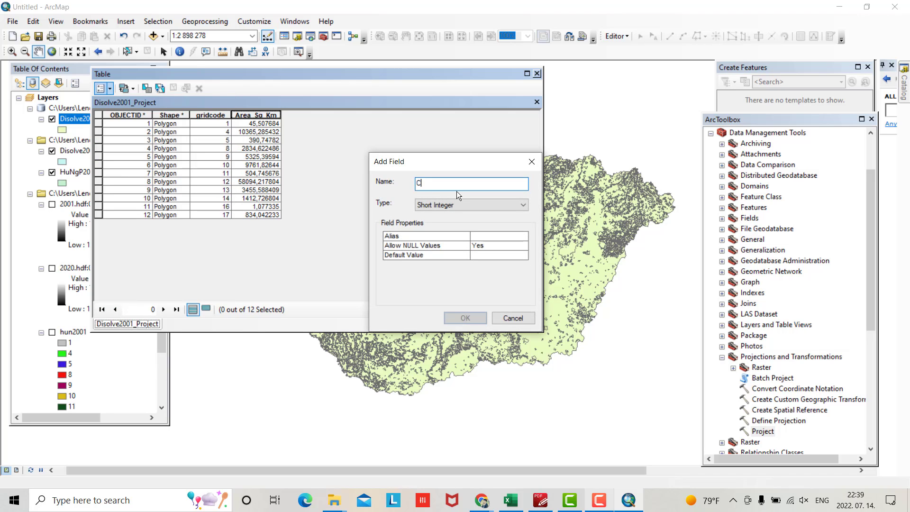
text(laass_2001)
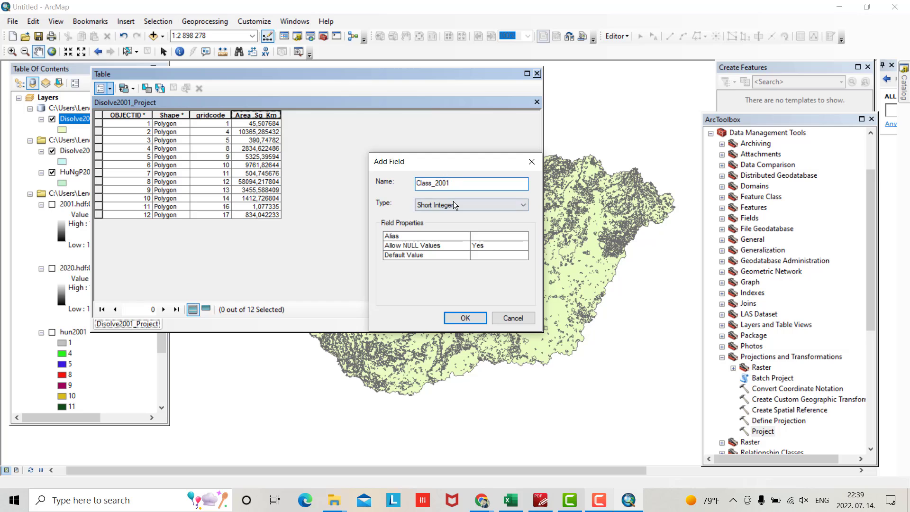
click(455, 205)
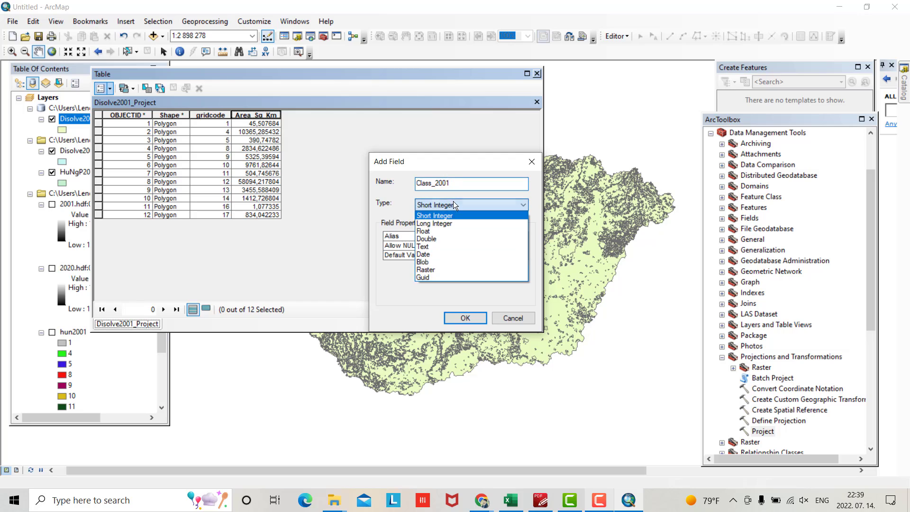
click(432, 247)
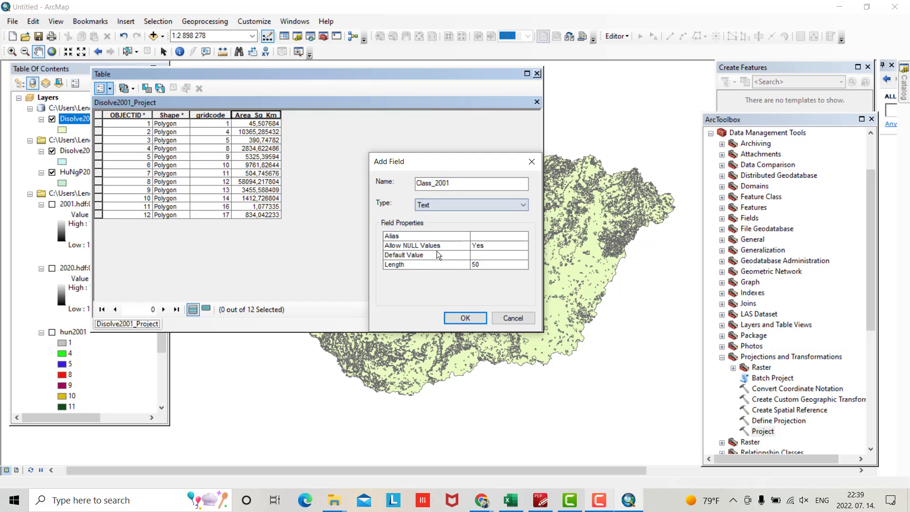
click(465, 317)
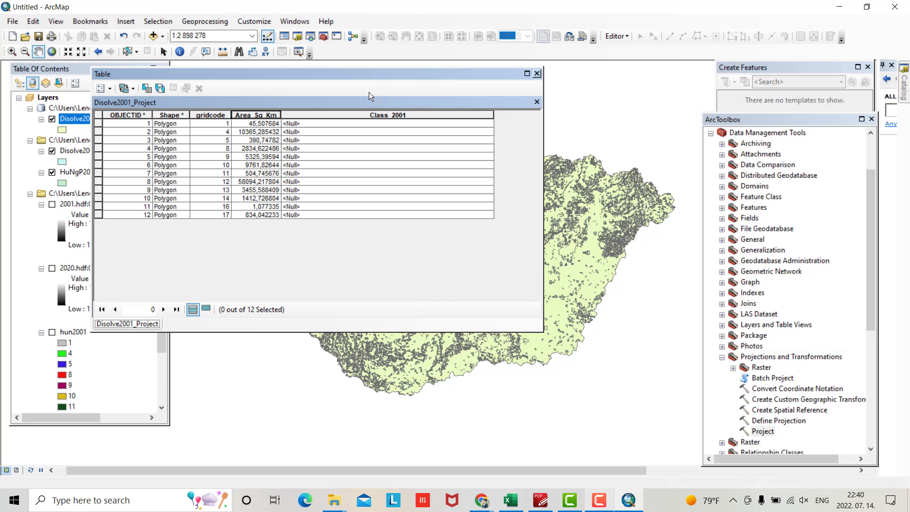
Start editing Disolve2001_Project from the Editor menu, continuing past the spatial reference warnings
click(615, 36)
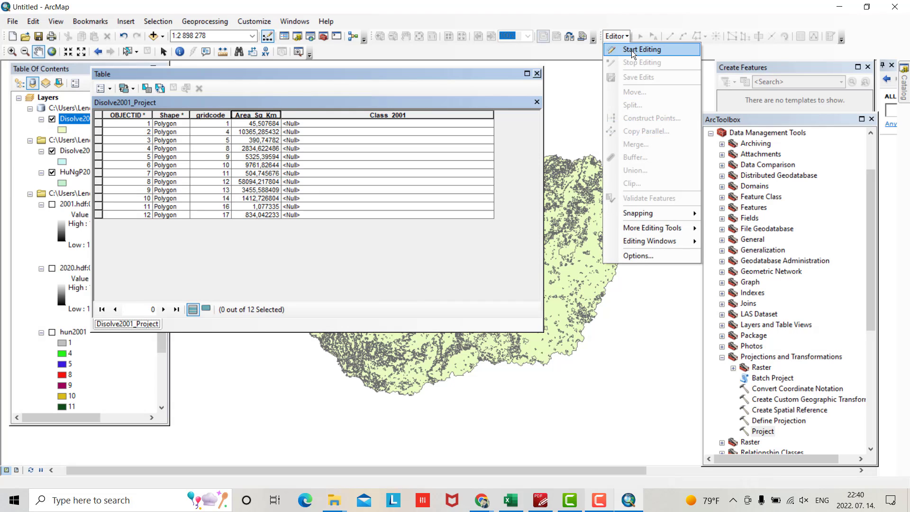
click(632, 51)
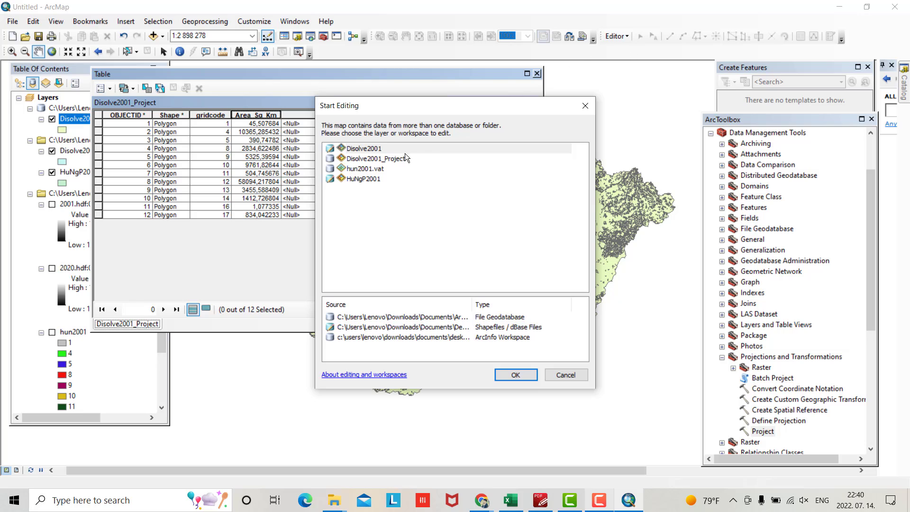
click(361, 159)
click(515, 374)
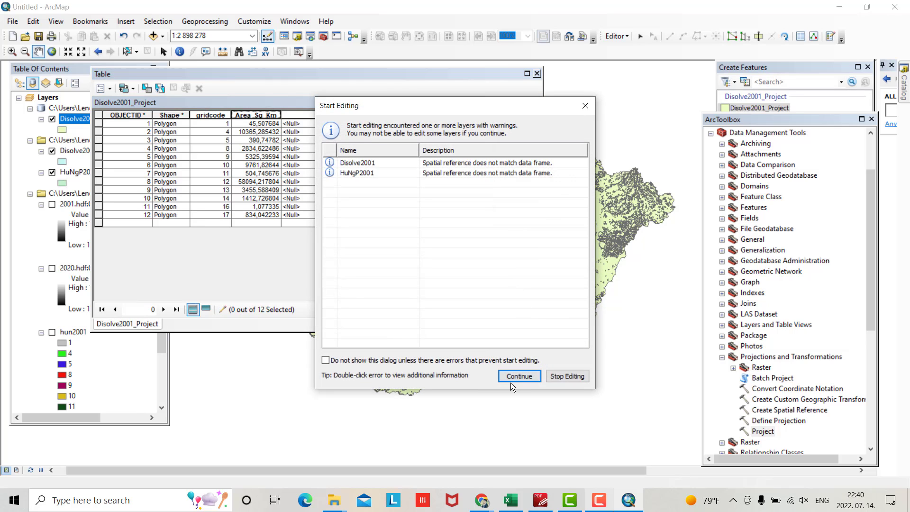
click(514, 379)
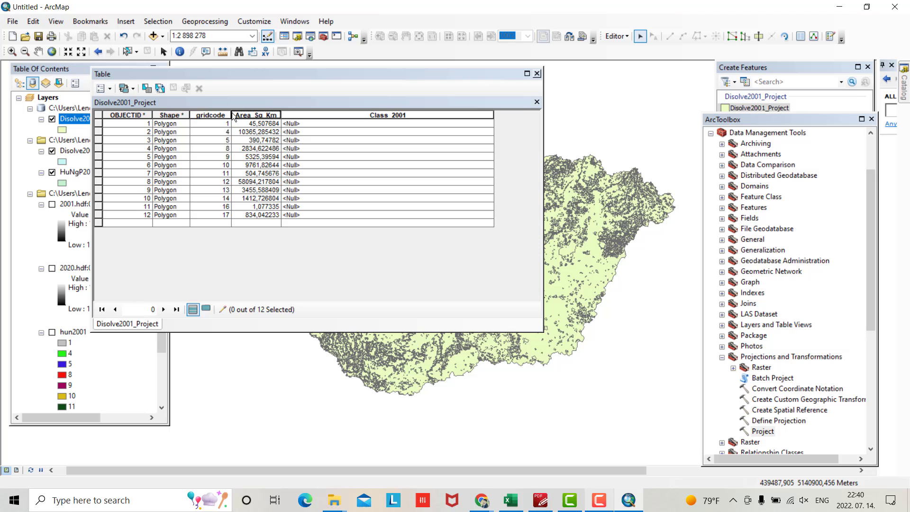
Open MCD12_User_Guide_V6 from Downloads, maximize the viewer, and scroll to the Table 3 legend
click(334, 500)
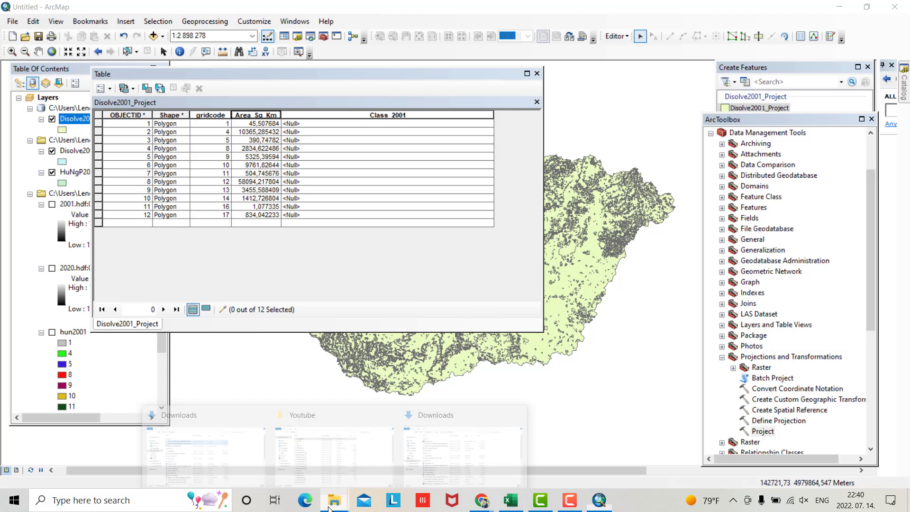
click(233, 456)
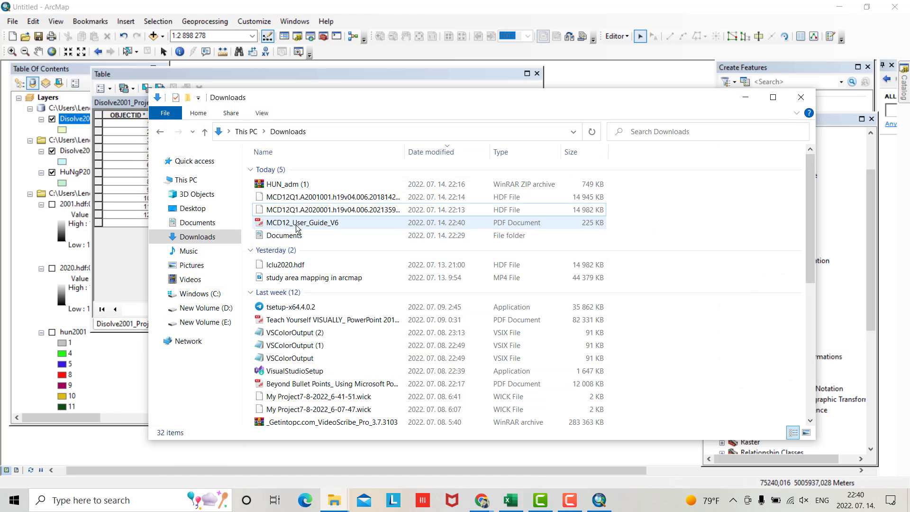
double_click(300, 222)
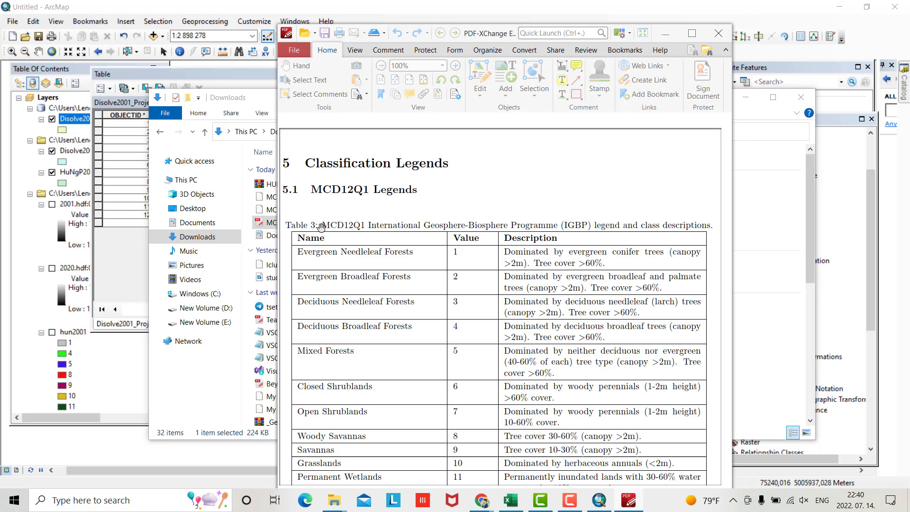
click(692, 33)
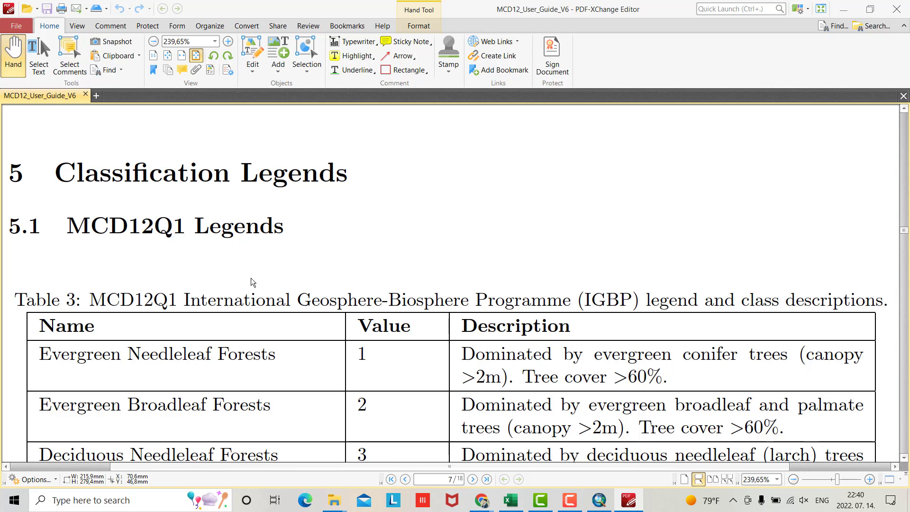
scroll(343, 309, down, 1)
ctrl+scroll(342, 288, down, 2)
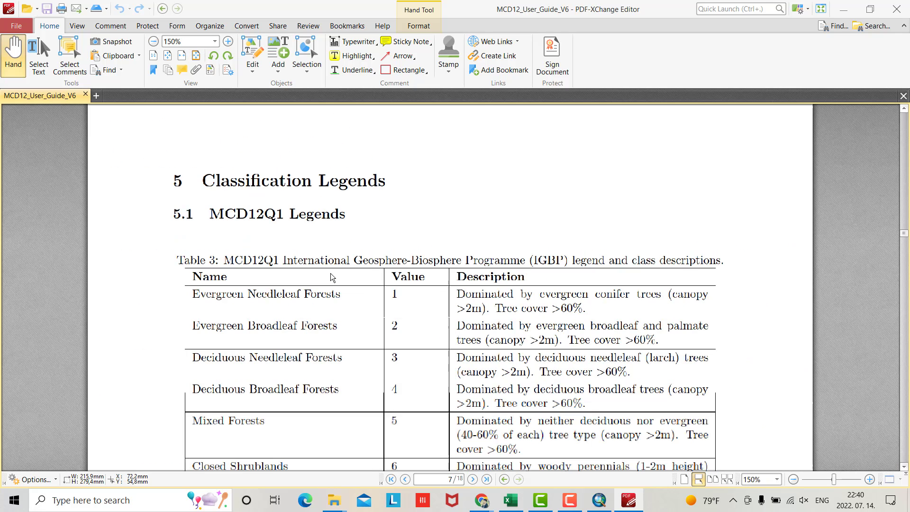
scroll(360, 297, down, 2)
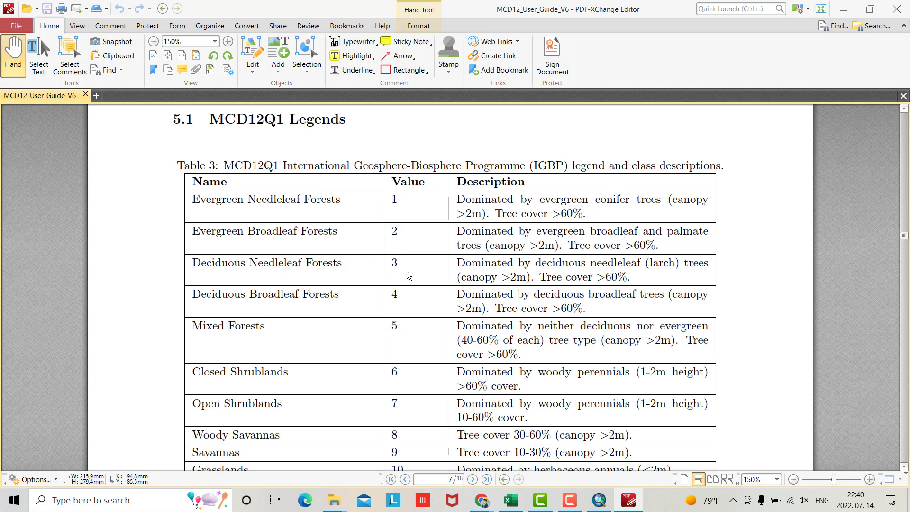
scroll(417, 228, down, 4)
scroll(410, 298, down, 2)
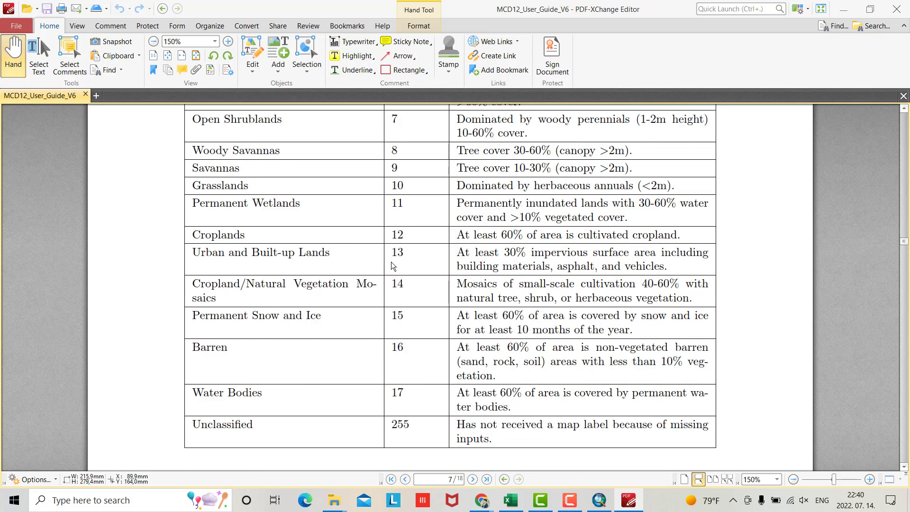
scroll(393, 268, up, 8)
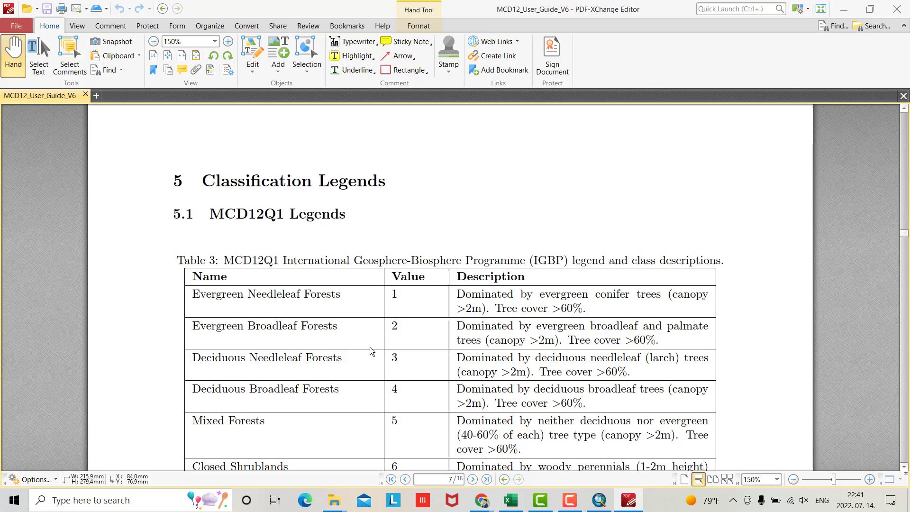
Snap ArcMap to the left half of the screen and the PDF viewer to the right half
click(868, 9)
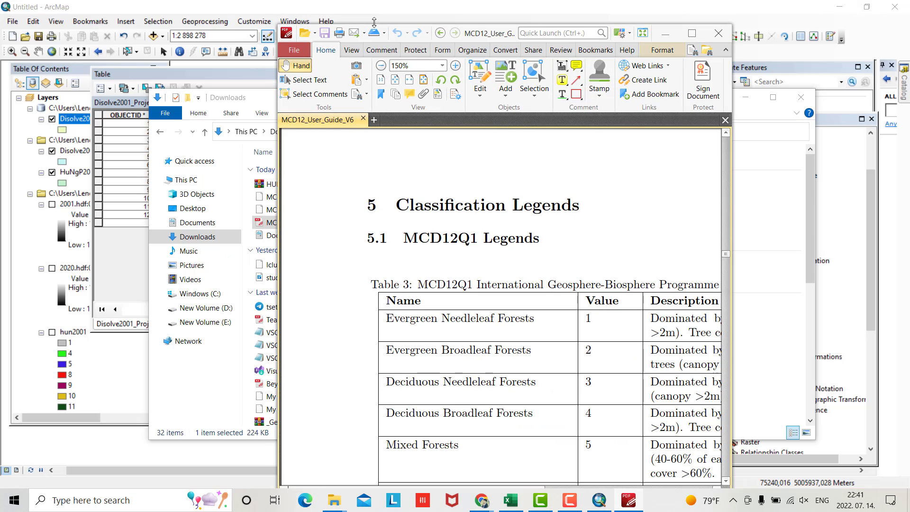
drag(540, 40, 691, 26)
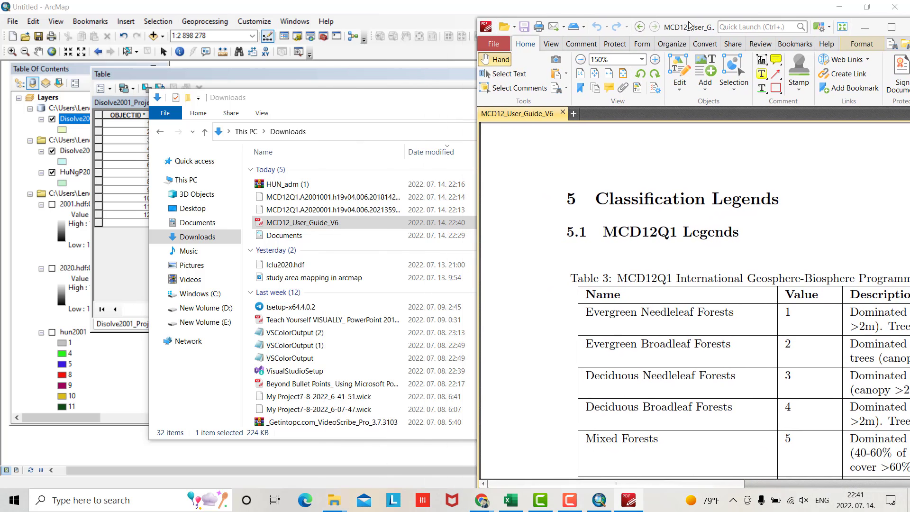
click(599, 500)
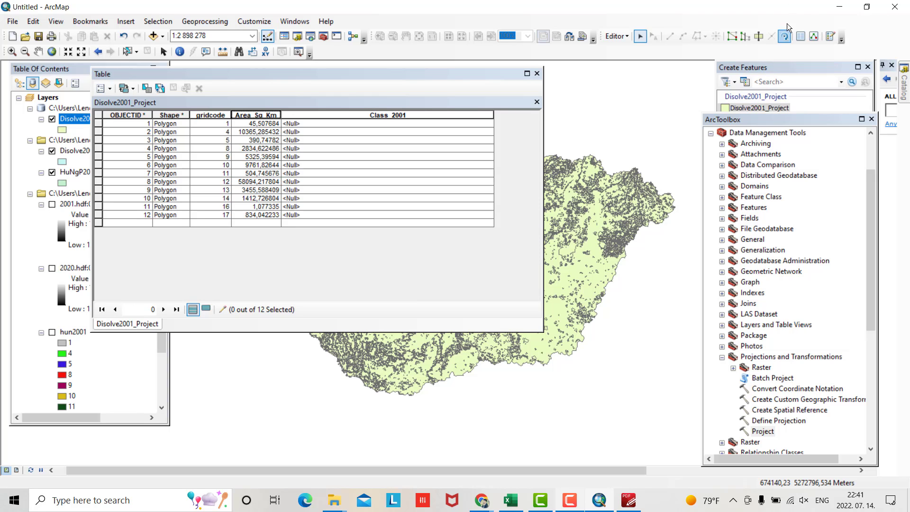
click(838, 6)
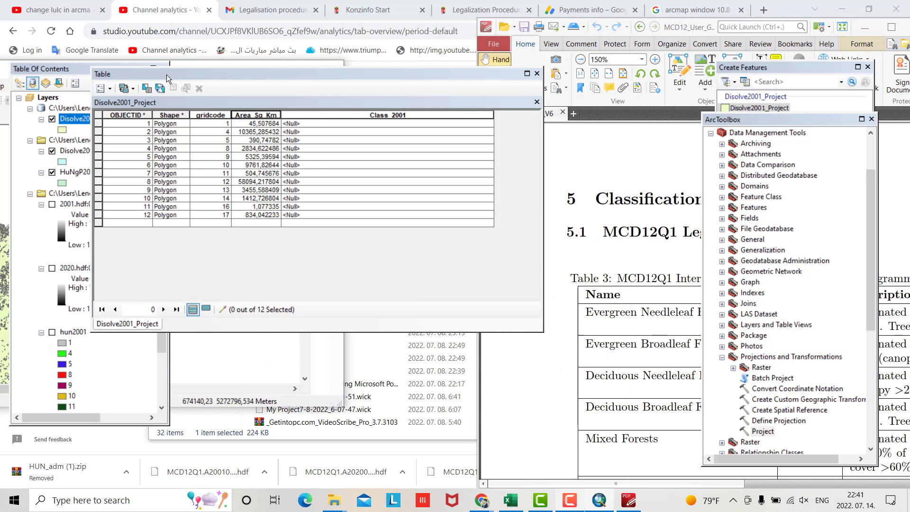
key(super+Left)
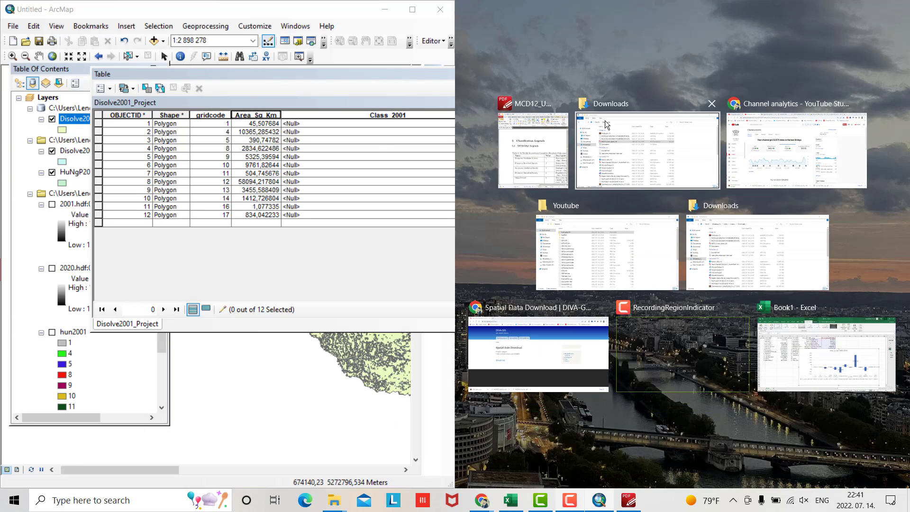
click(540, 147)
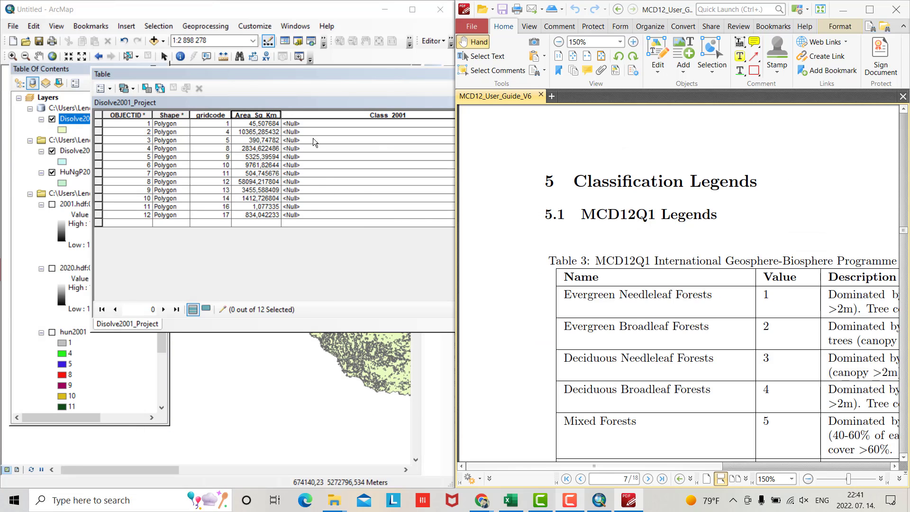
Move the toolbox panel off the table and select the first row's Class_2001 cell
click(298, 122)
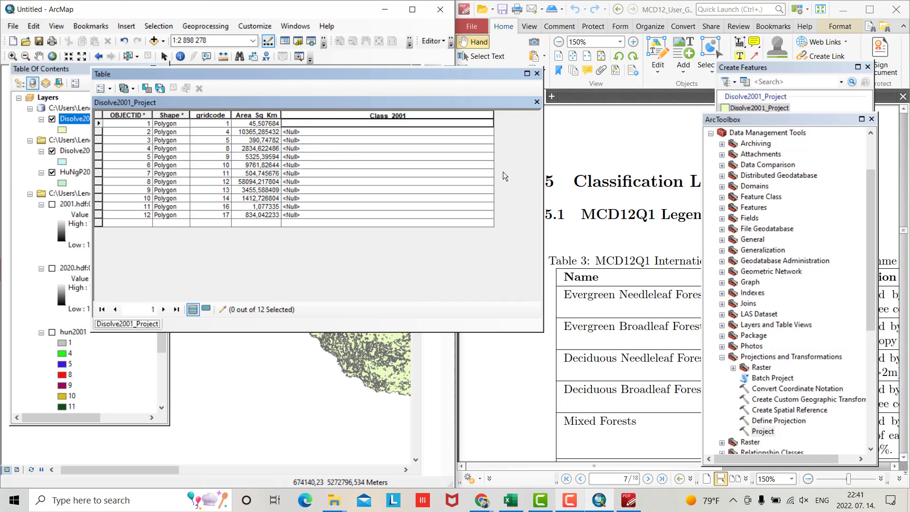
drag(836, 121, 151, 434)
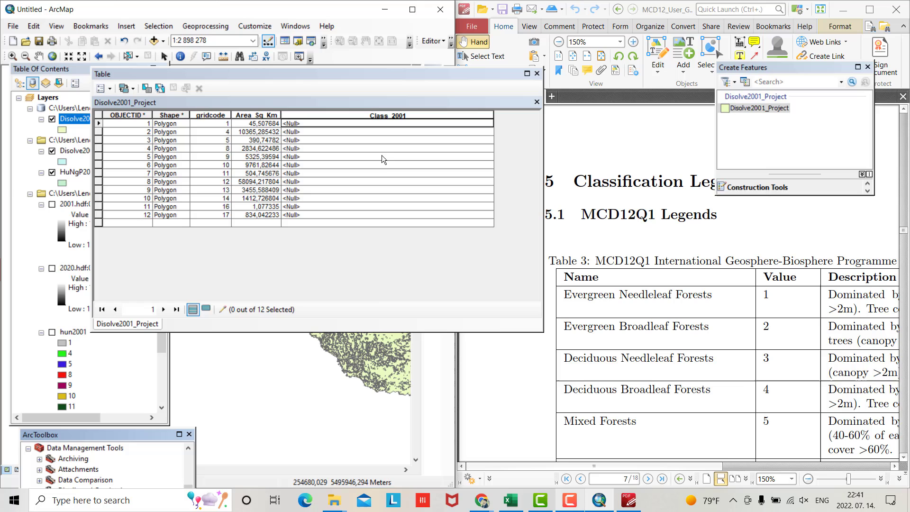
click(298, 124)
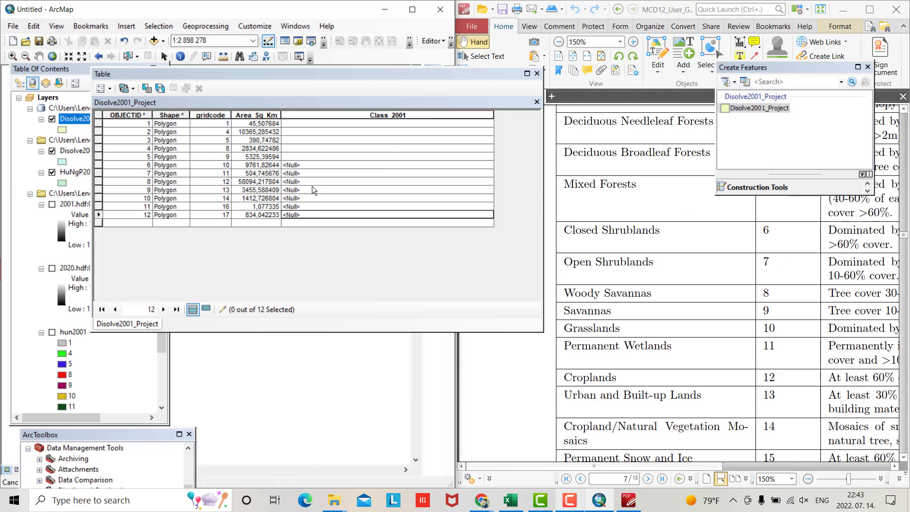
Turn off the OBJECTID and Shape fields in the Disolve2001_Project table
right_click(135, 116)
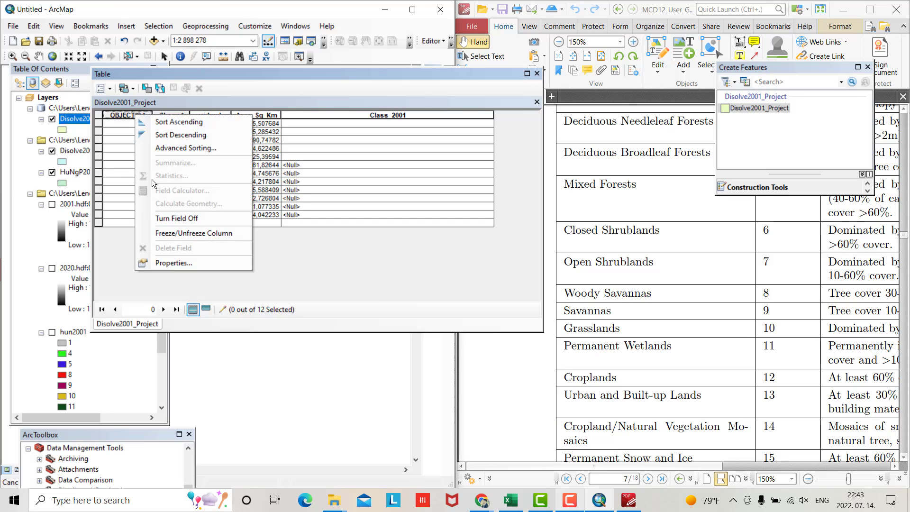
click(178, 220)
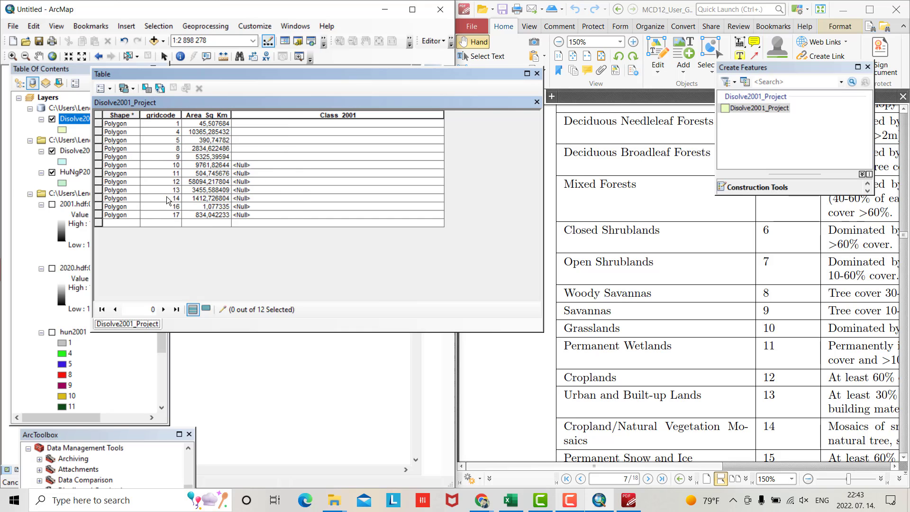
right_click(126, 115)
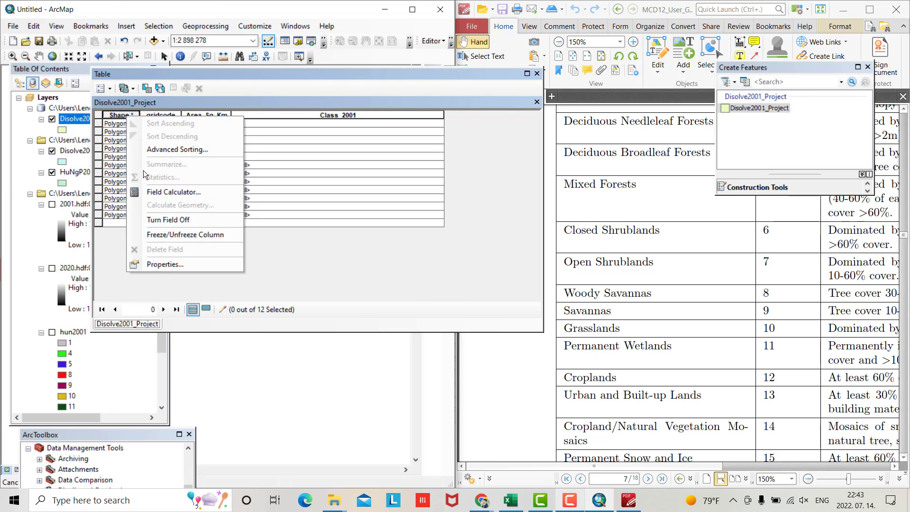
click(158, 219)
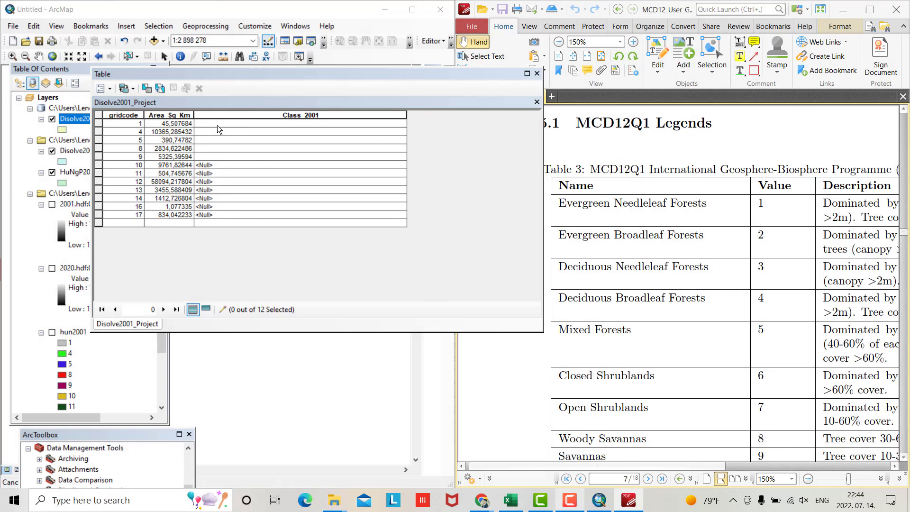
Enter Class_2001 names for gridcodes 1, 4, 5, 8, 9: E N Forests, D B Forests, Mixed, Woody Savanas, Savanas
click(217, 125)
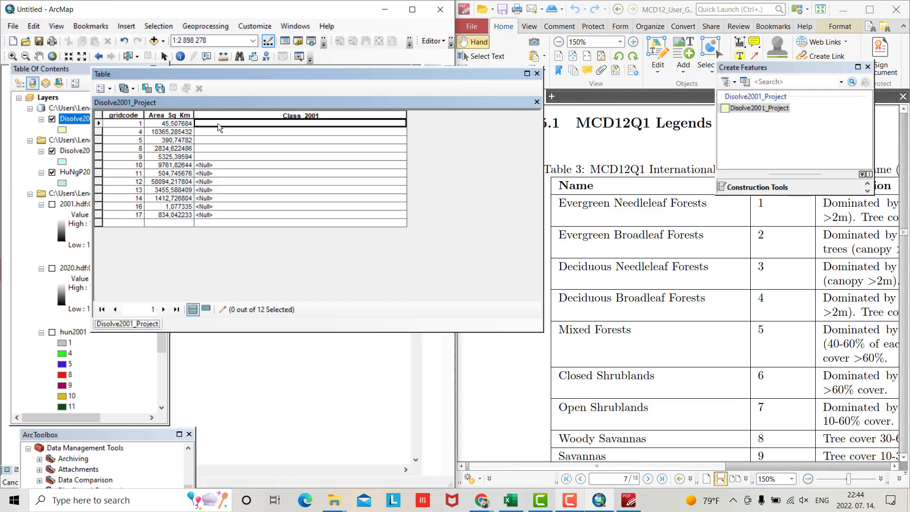
text(E N F)
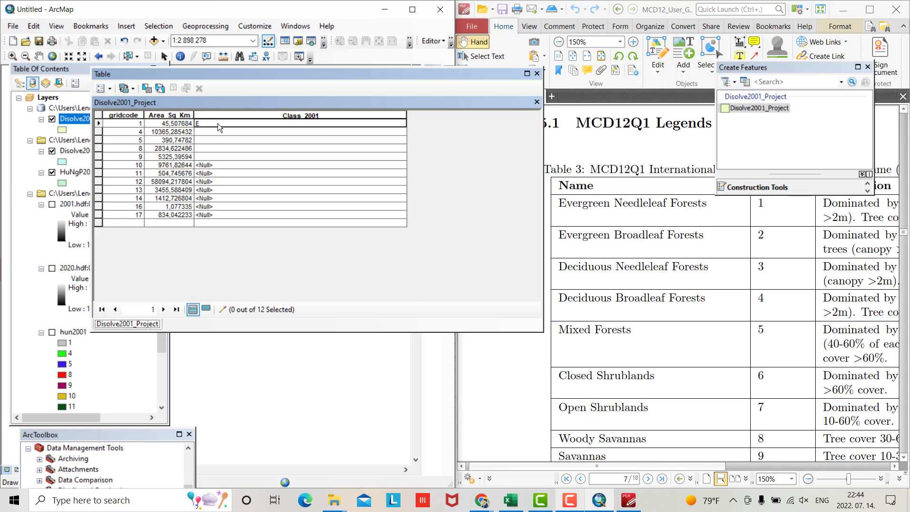
text(orests)
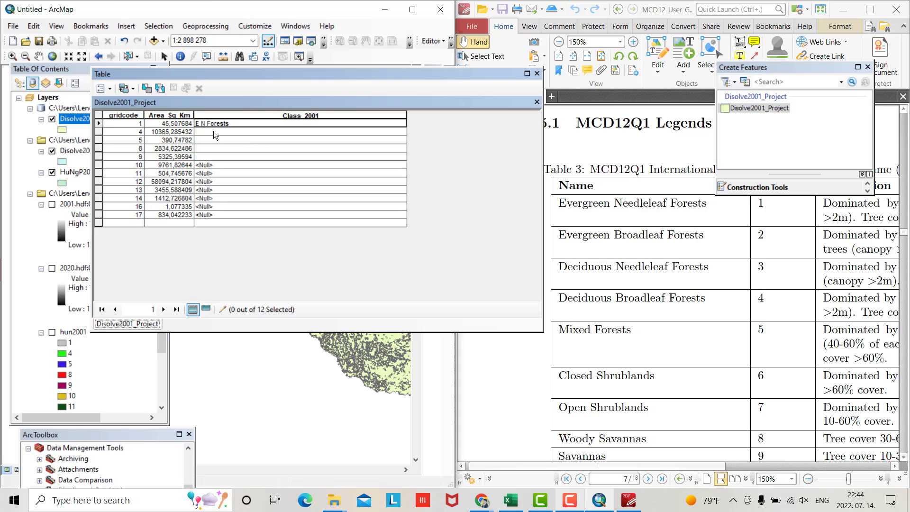
click(214, 131)
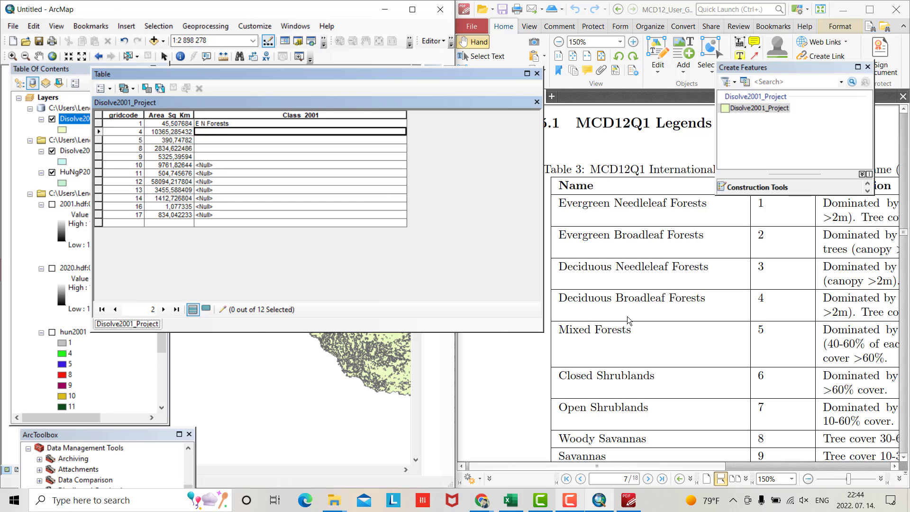
text(D B)
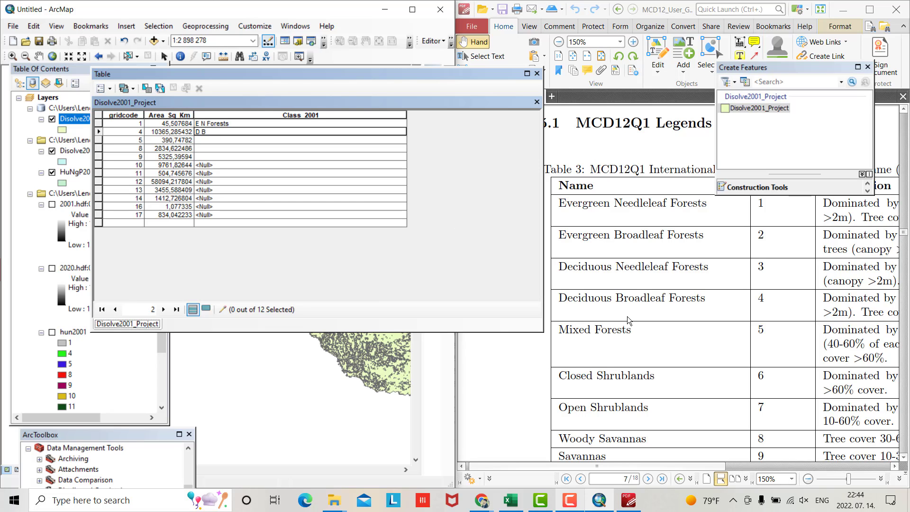
text( Forests)
click(239, 142)
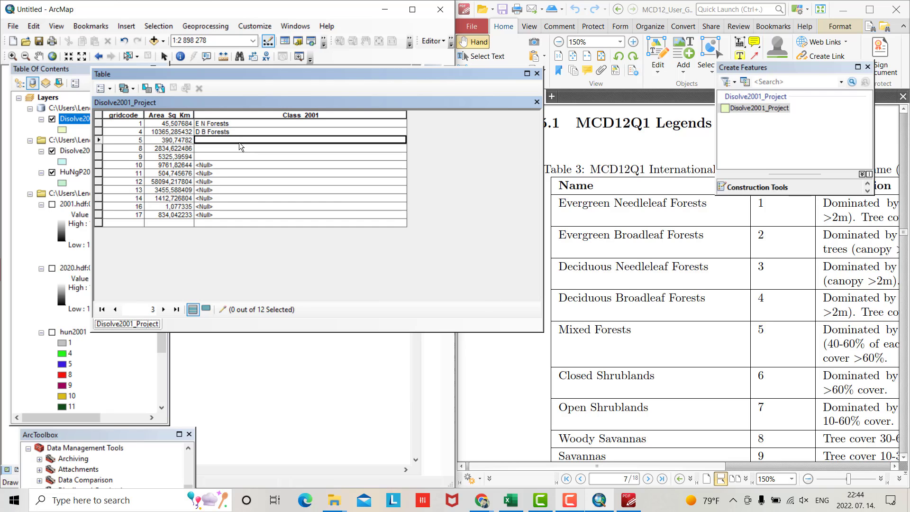
text(Mi)
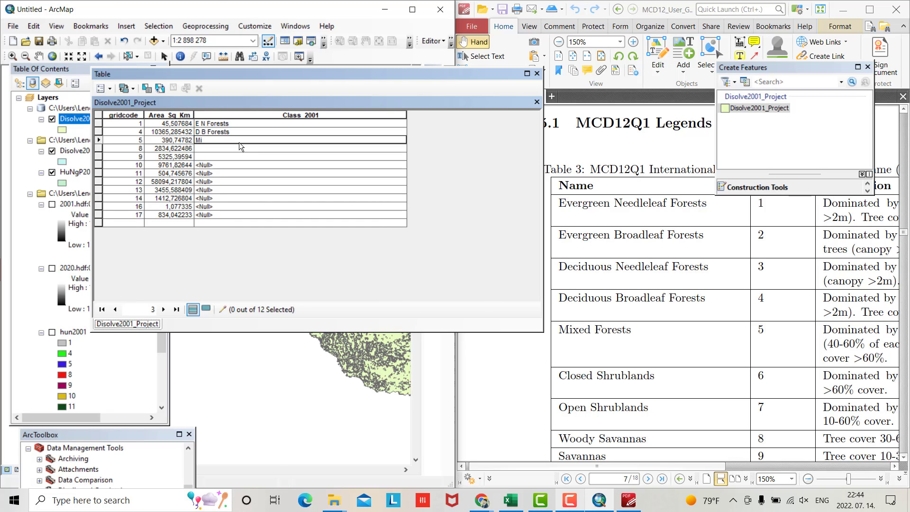
text(xed Forests)
scroll(725, 284, down, 1)
click(228, 145)
text(Woody Savanas)
click(211, 158)
text(Savanas)
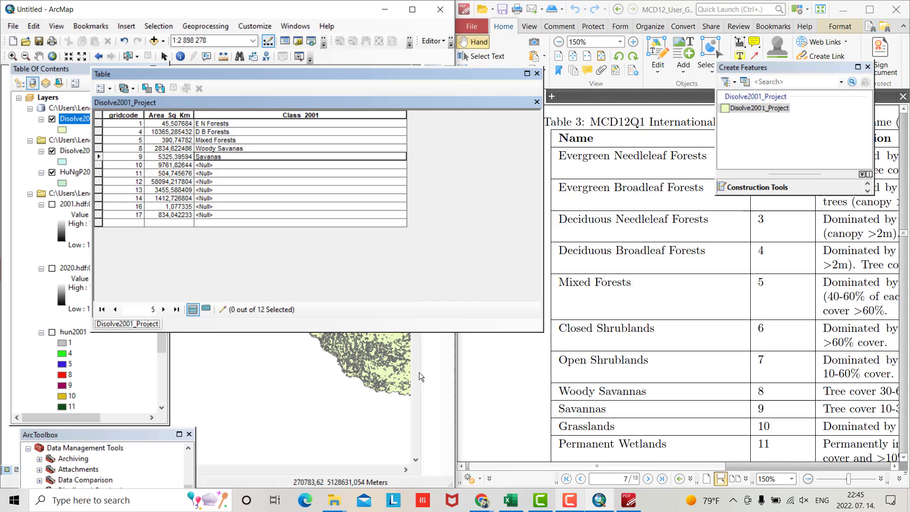
Enter Class_2001 names Grasland, P Wetland and Cropland for gridcodes 10, 11 and 12
scroll(659, 368, down, 1)
click(220, 165)
text(Grasland)
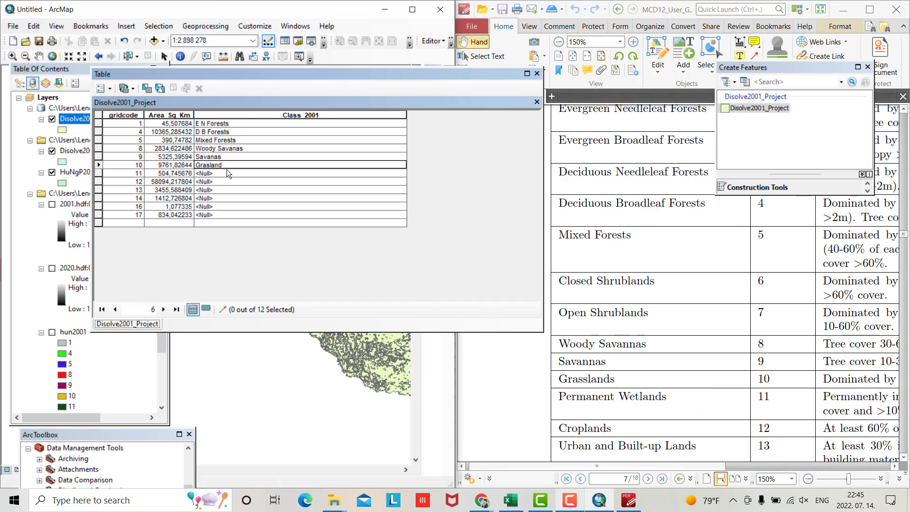
click(227, 173)
text(P Wetland)
scroll(725, 284, down, 1)
click(218, 182)
text(Cropland)
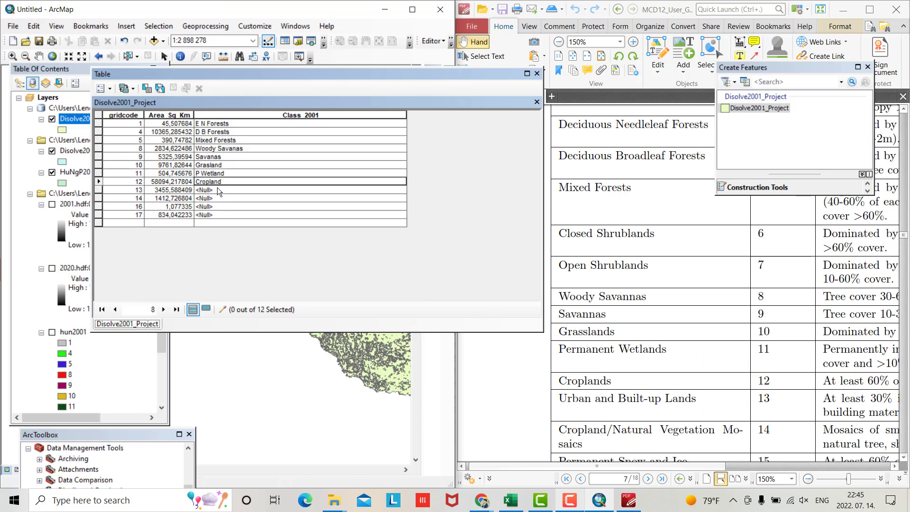
Label gridcodes 13–17 as U B Lands, C/N Vegetation, Barren and Water Body, correcting the gridcode 13 typo
click(215, 190)
text(U N Vegetation)
click(217, 201)
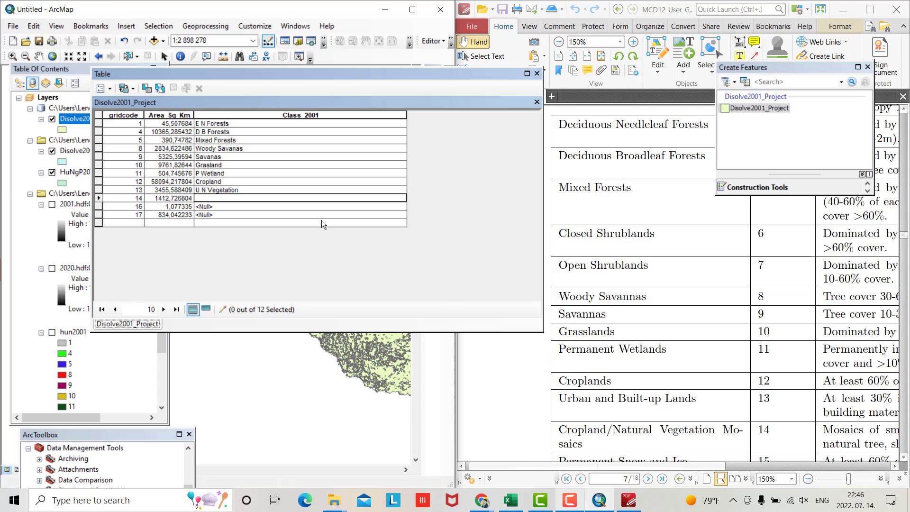
drag(239, 190, 200, 189)
text(B Lands)
click(216, 198)
text(C)
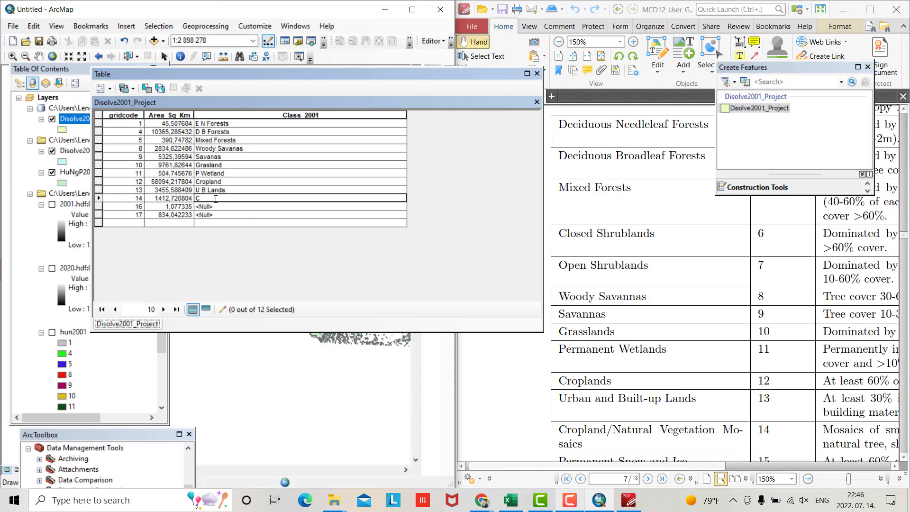
text(/N Vegetation)
scroll(726, 284, down, 2)
click(215, 206)
text(Barren)
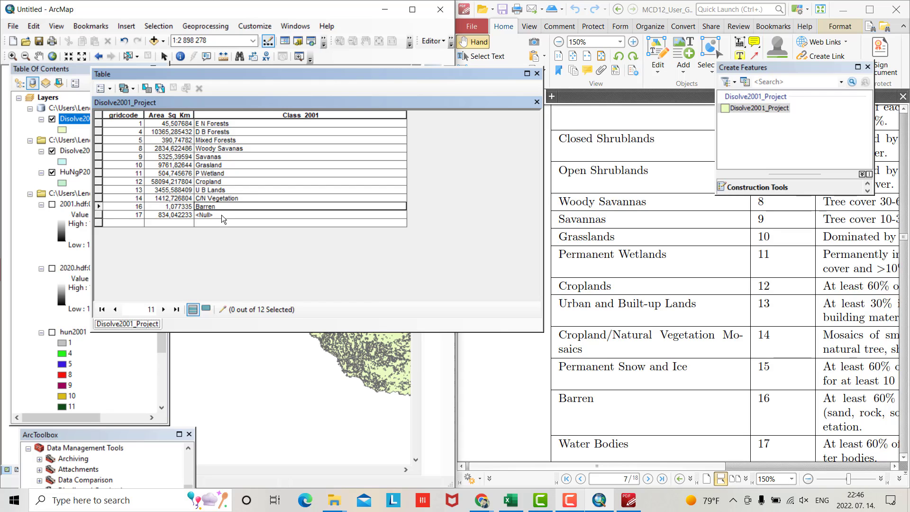
click(220, 215)
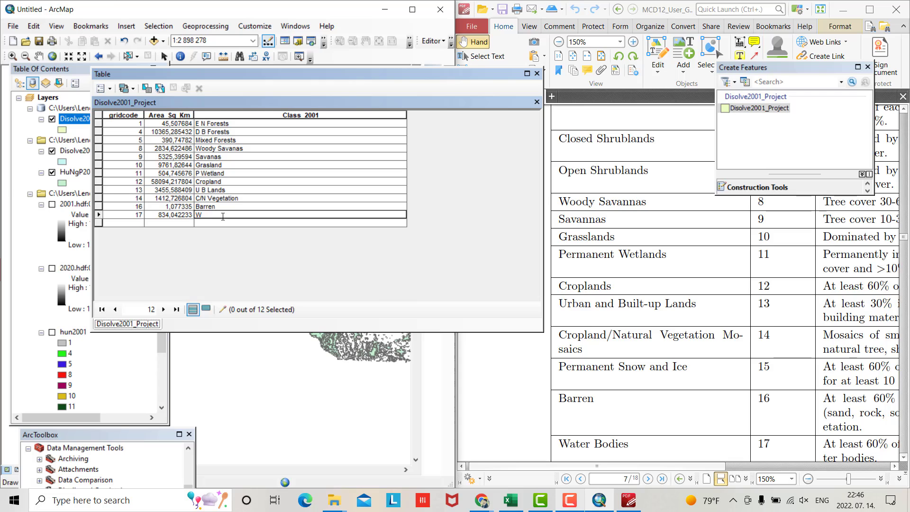
text(Water)
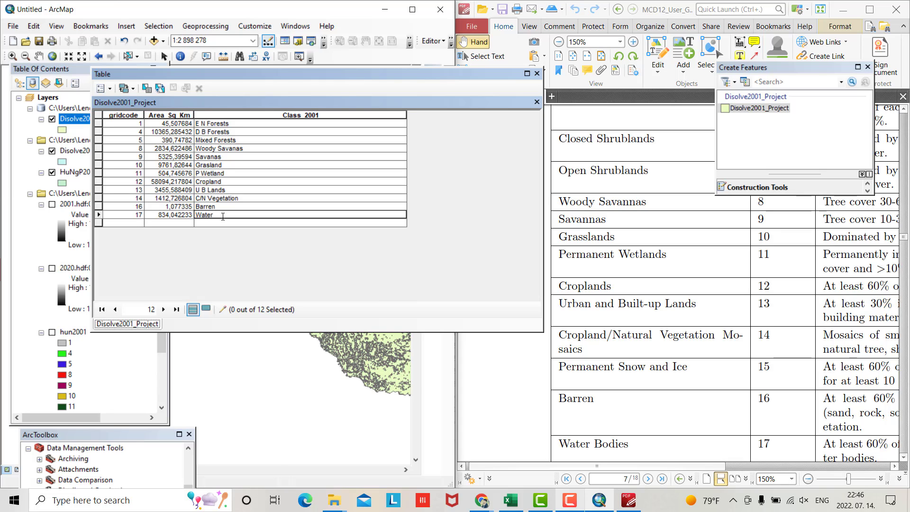
text( Body)
Stop editing and save the Class_2001 edits, then maximize ArcMap and close the attribute table
click(431, 42)
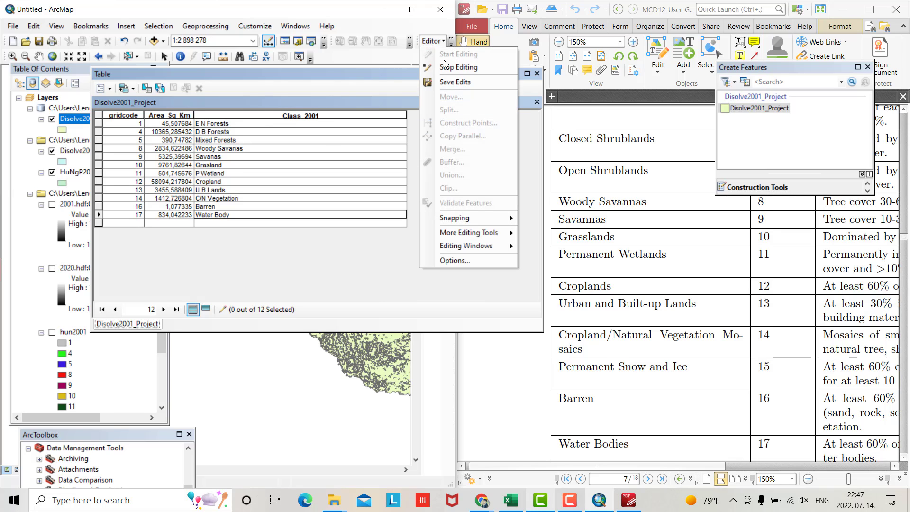
click(449, 68)
click(413, 288)
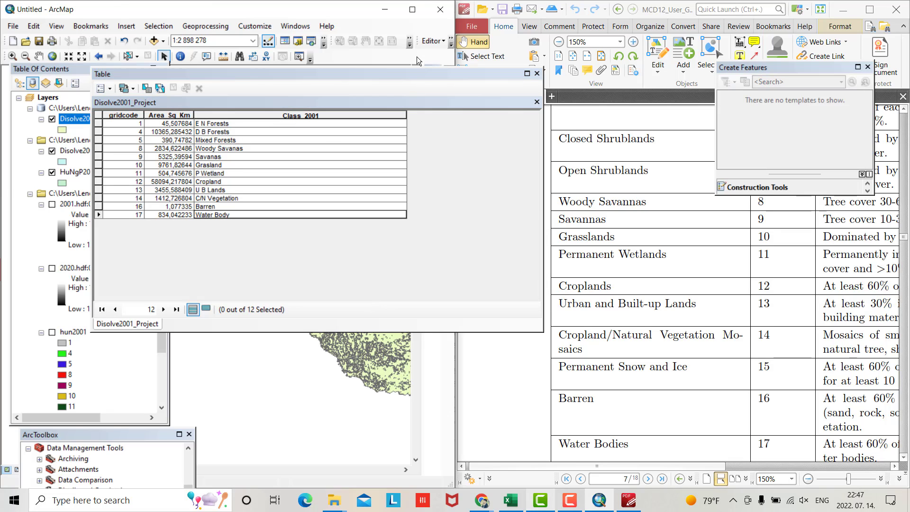
click(412, 10)
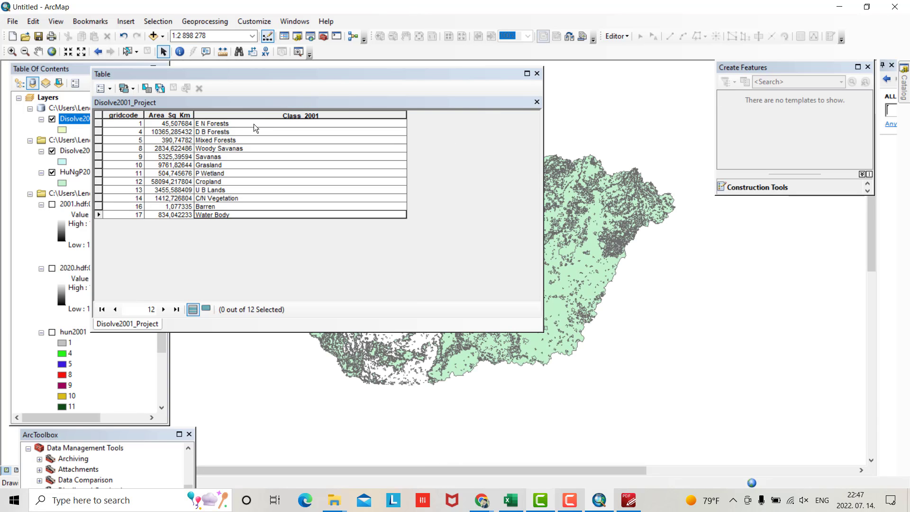
click(537, 74)
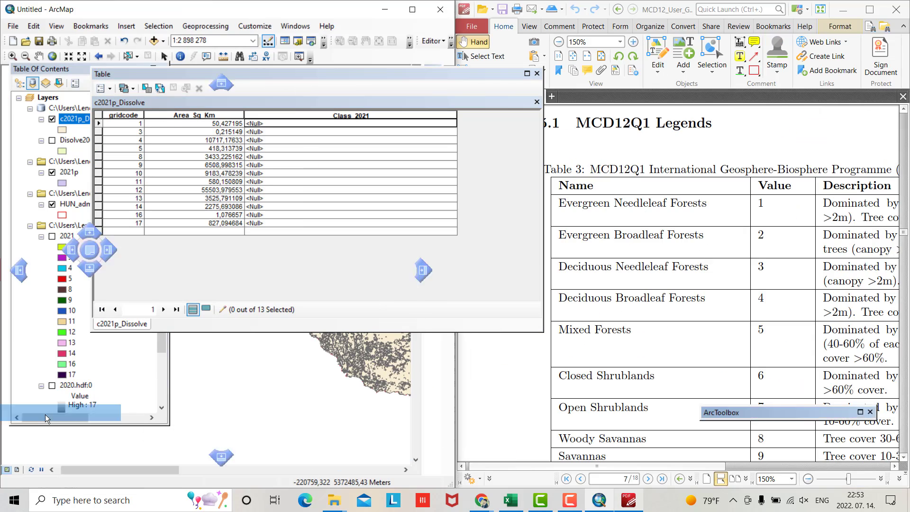
Enter the first Class_2021 names: E N Forests, D N Forests, D B Forestss, Mixed Forests, Woody Savannas
drag(46, 419, 46, 451)
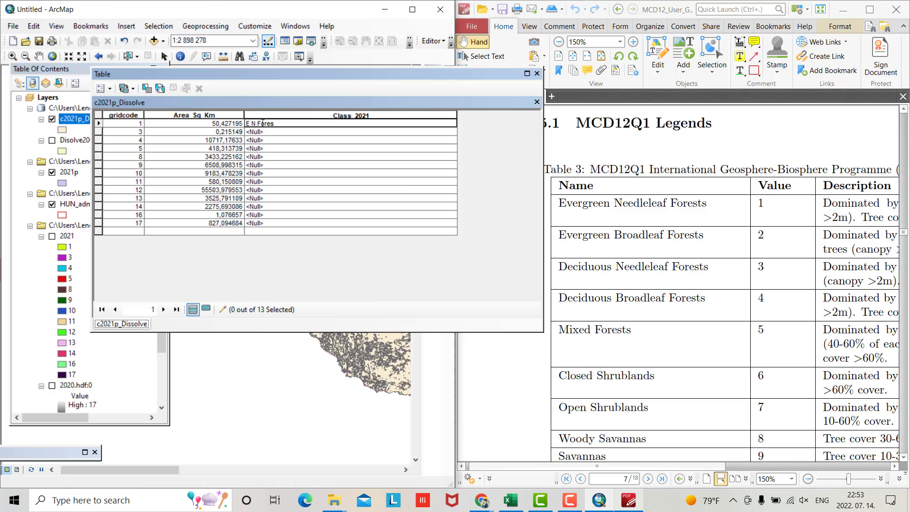
text(E N Forests)
key(Return)
text(D N Forests)
key(Return)
text(D B Forestss)
key(Return)
text(Mixed Forests)
key(Return)
text(Woody Savannas)
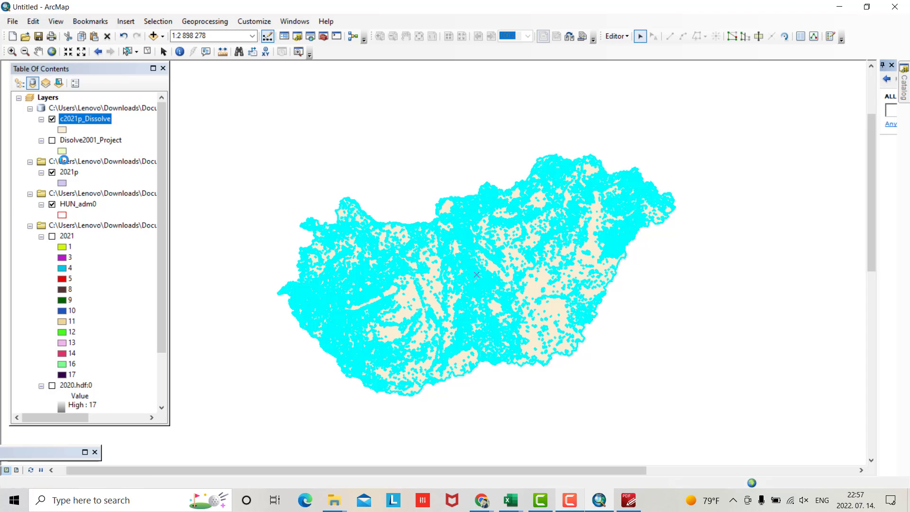
Remove the 2021p, HUN_adm0, 2021 raster and HUN_adm0.csv entries from the map
right_click(64, 162)
click(98, 169)
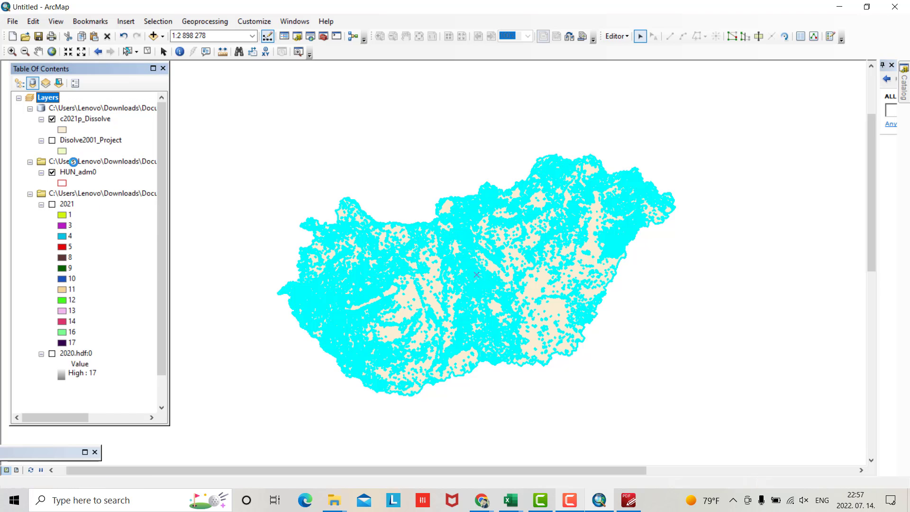
right_click(72, 161)
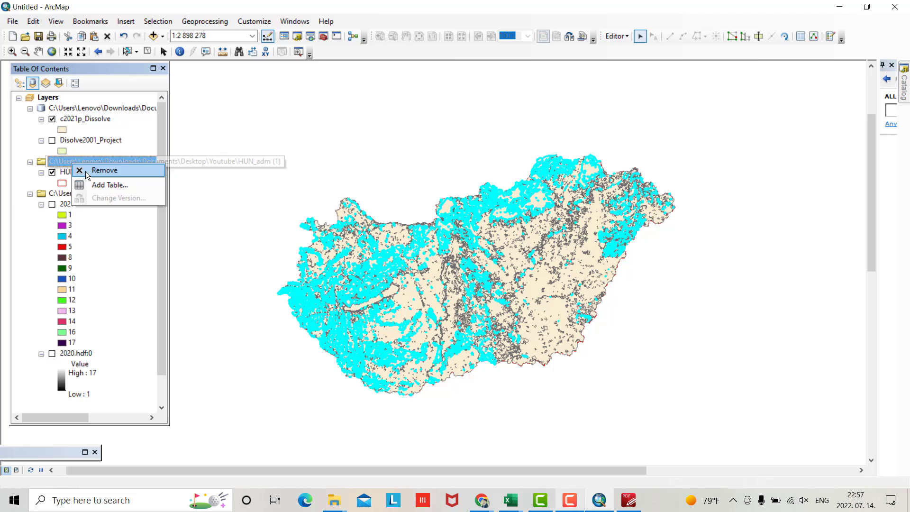
click(102, 168)
right_click(72, 162)
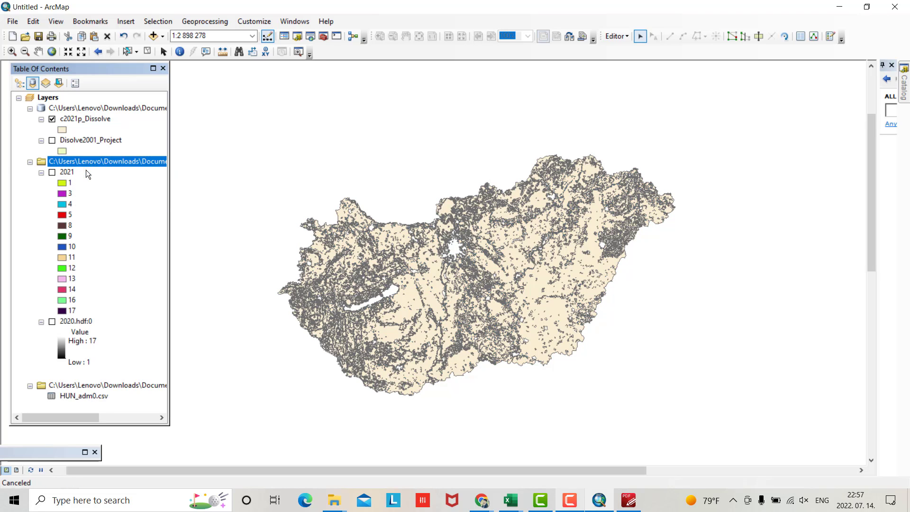
click(86, 170)
right_click(65, 159)
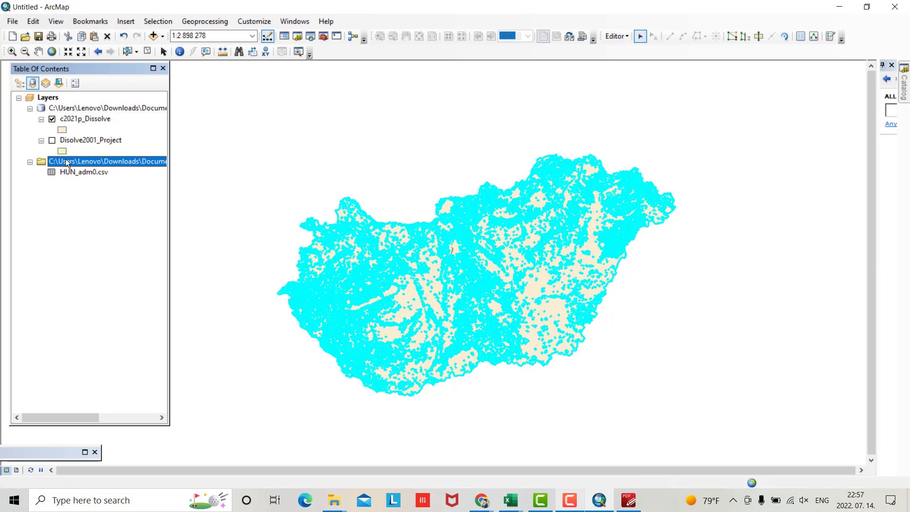
click(86, 166)
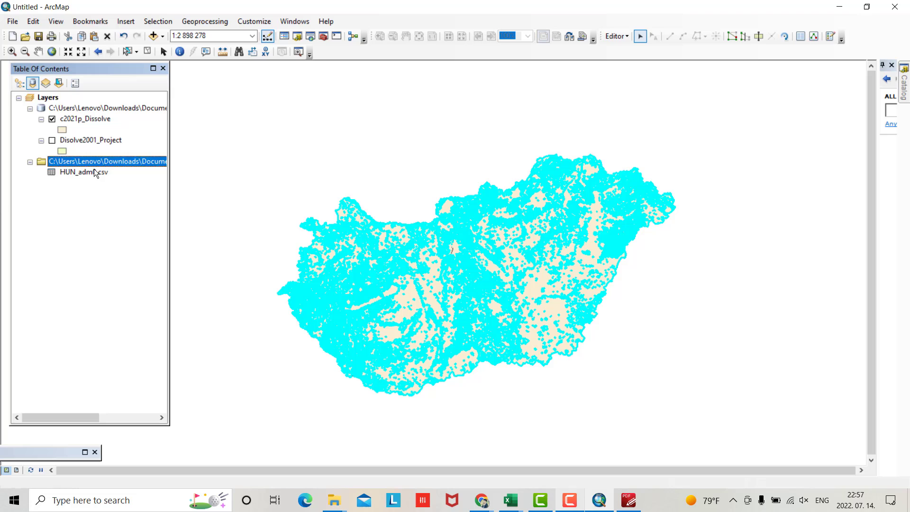
Rename the c2021p_Dissolve layer to Lulc 2021
click(80, 119)
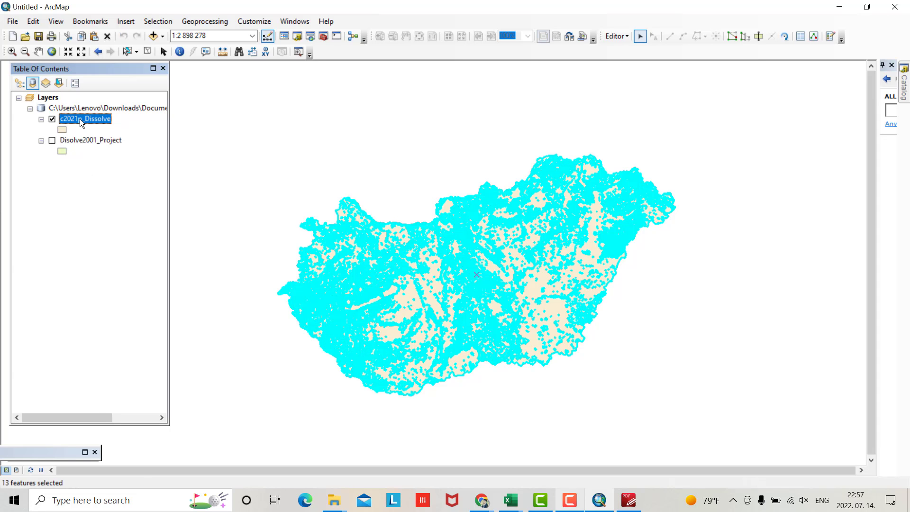
click(81, 120)
text(LulC)
key(BackSpace)
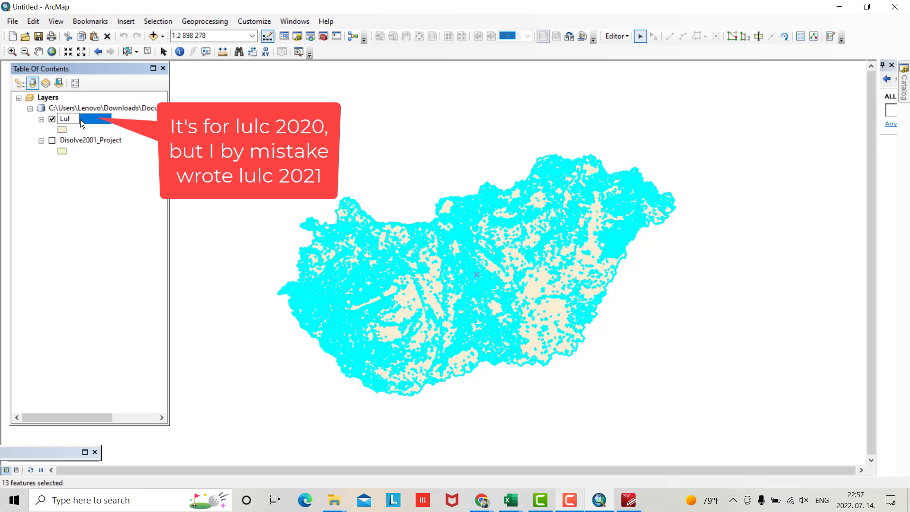
text(c 2021)
key(Return)
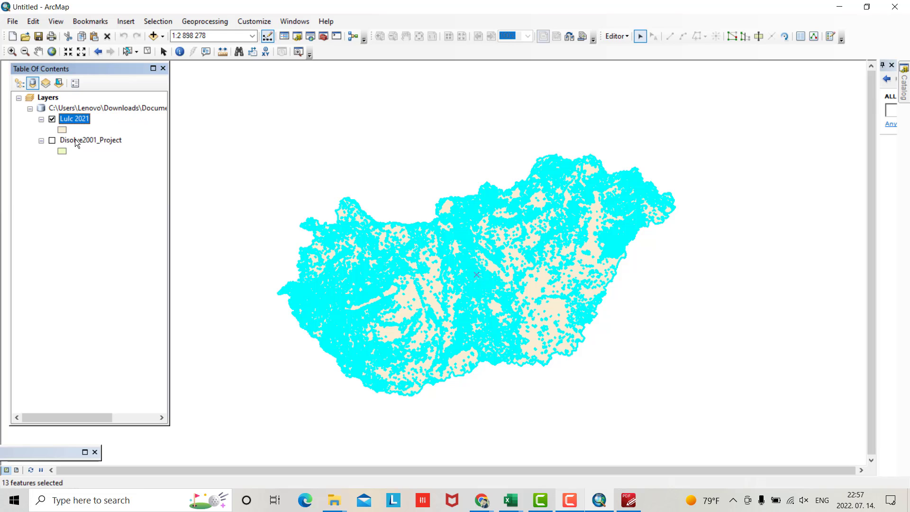
Rename the Disolve2001_Project layer to lulc2001
click(75, 138)
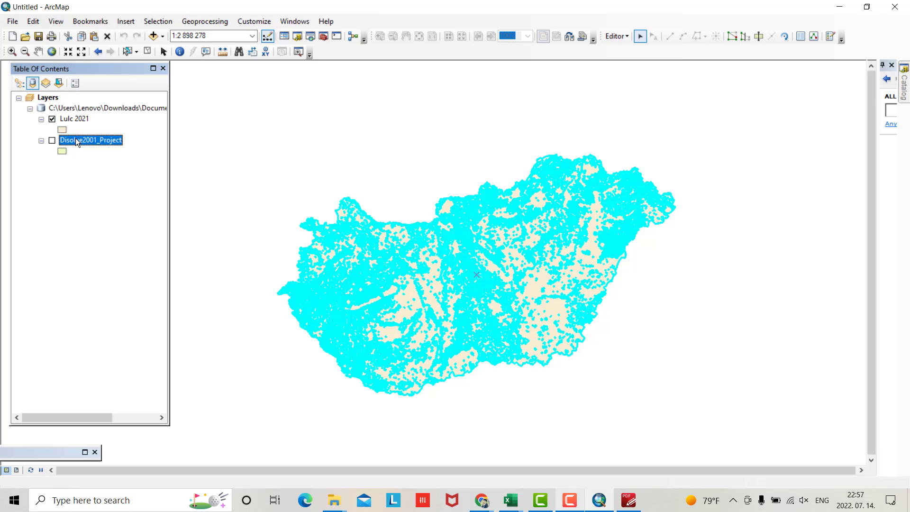
click(76, 138)
key(BackSpace)
text(lulc2001)
key(Return)
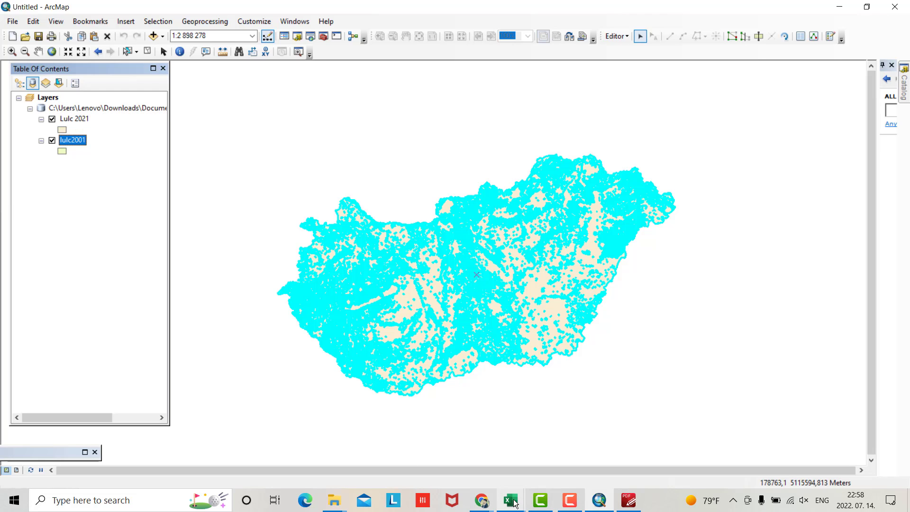
Copy all twelve rows of the lulc2001 attribute table and paste them into Excel at A1
right_click(70, 140)
click(100, 176)
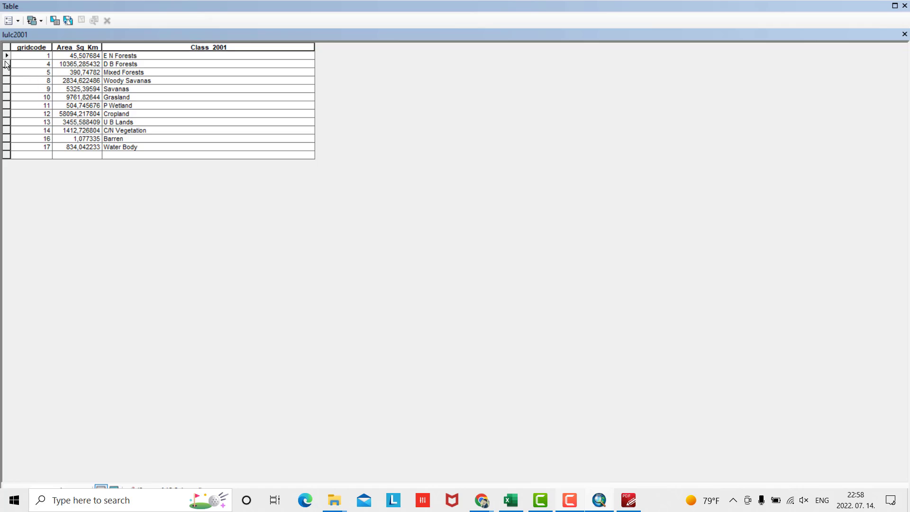
drag(5, 61, 3, 155)
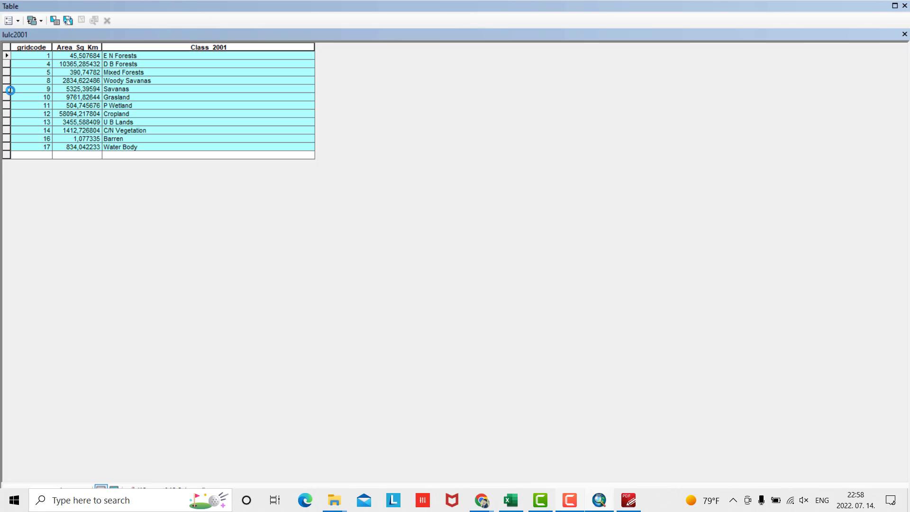
right_click(6, 75)
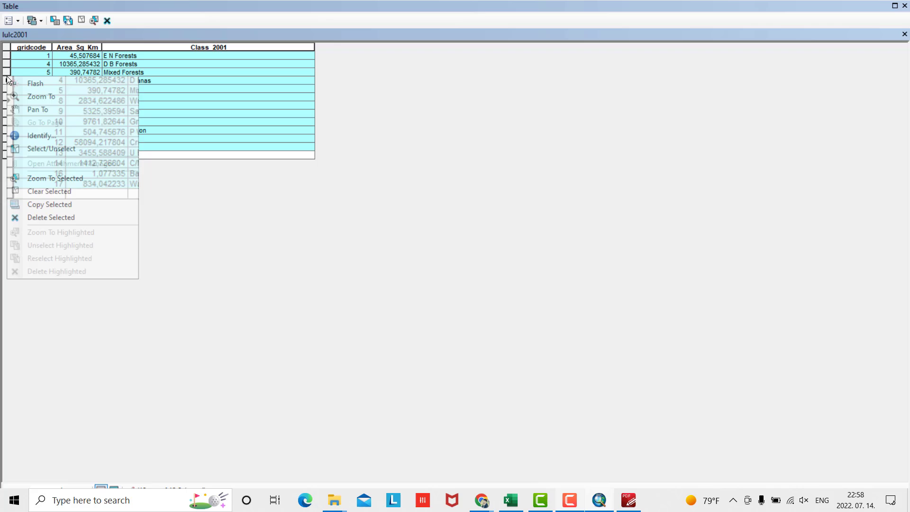
click(47, 202)
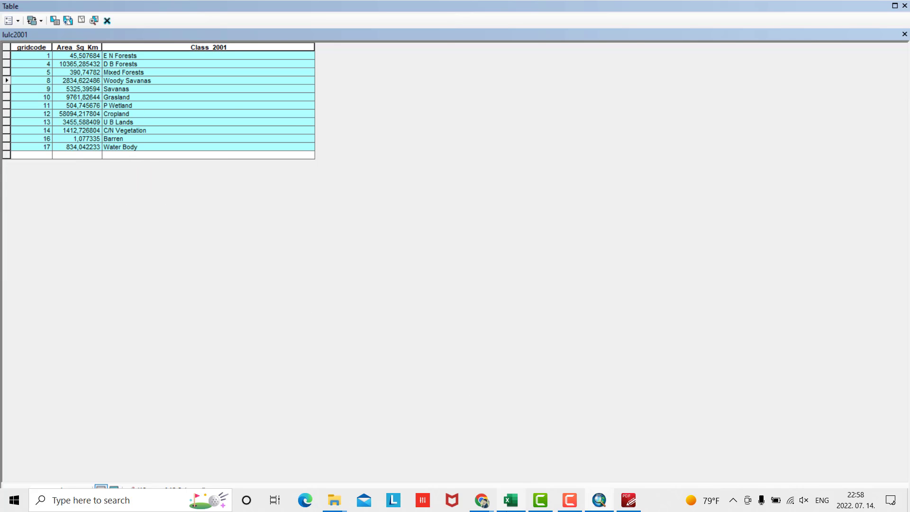
key(alt+Tab)
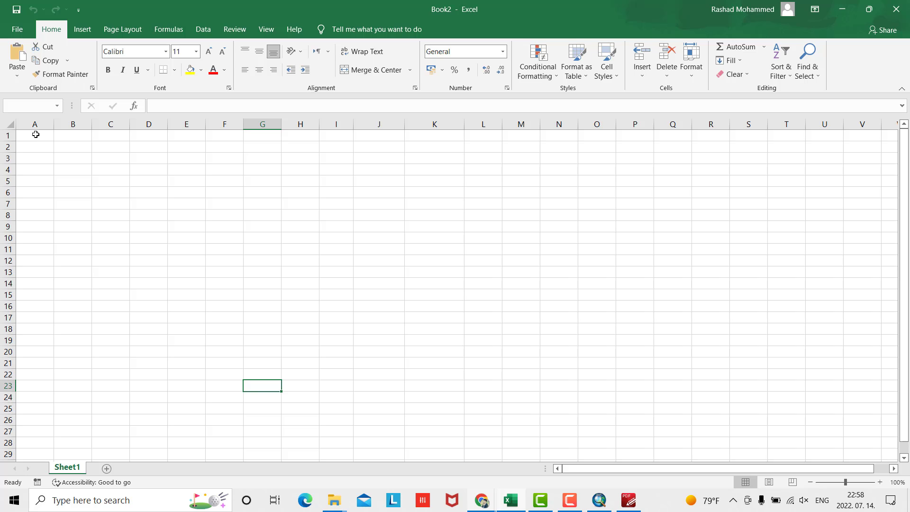
click(35, 134)
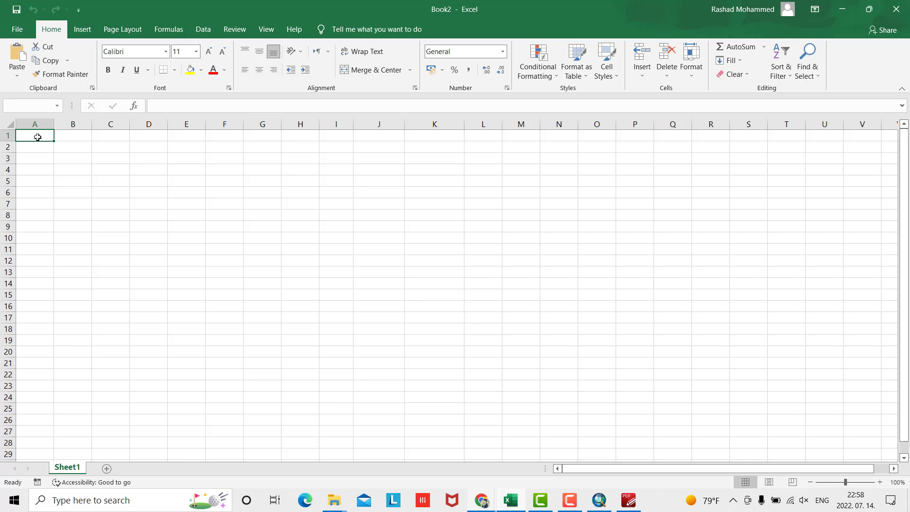
key(ctrl+v)
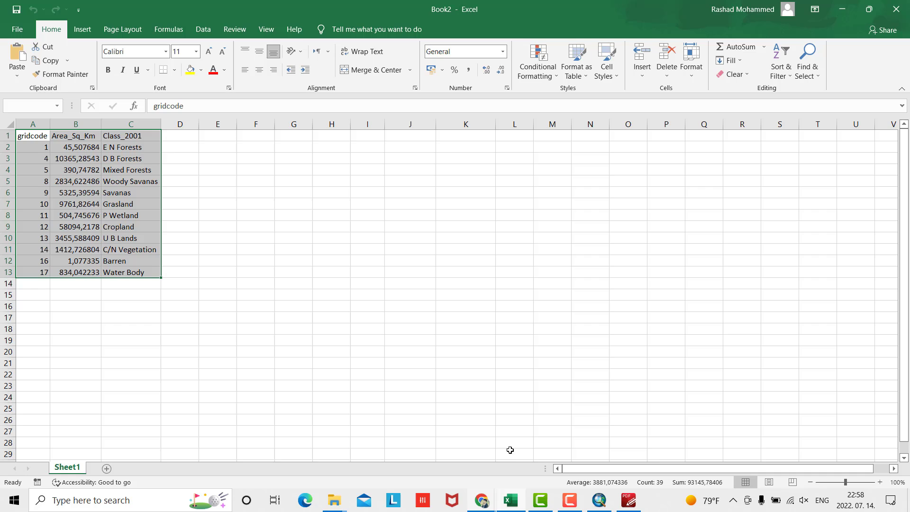
Close the lulc2001 table, open the Lulc 2021 attribute table and copy all its rows
click(597, 502)
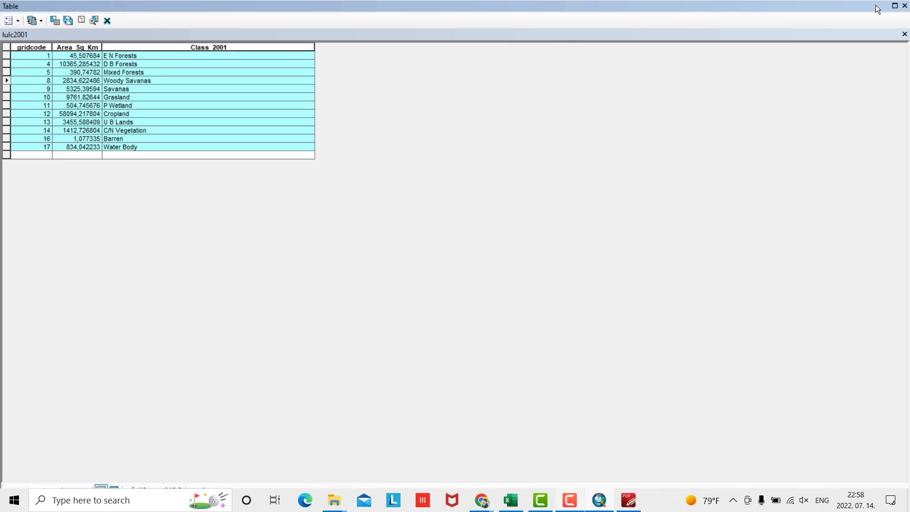
click(904, 6)
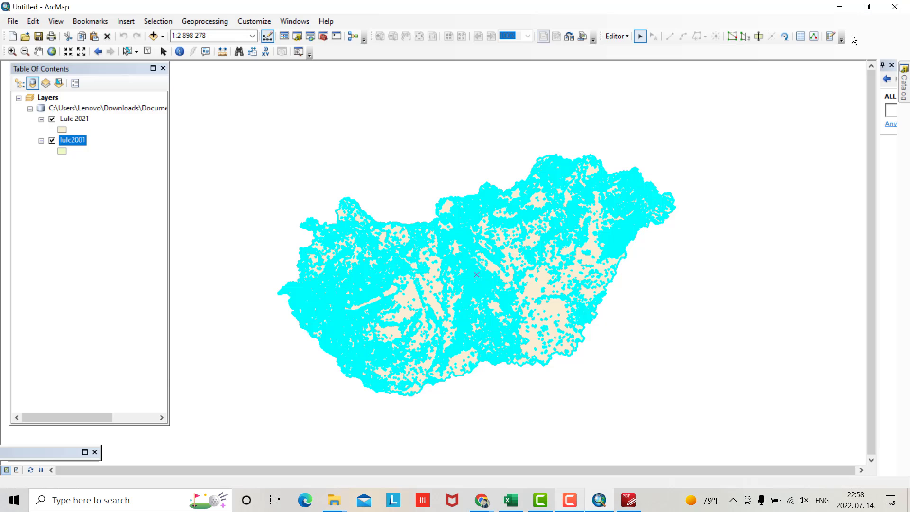
right_click(74, 118)
click(93, 157)
click(65, 123)
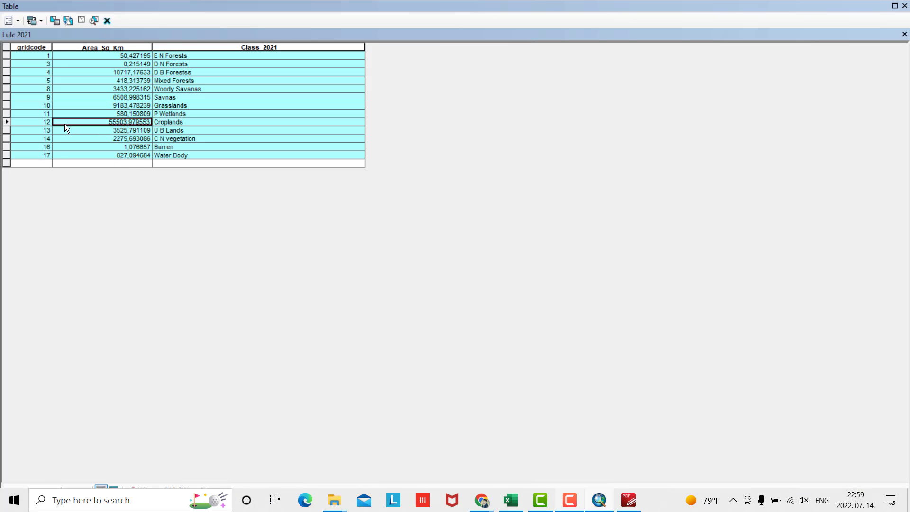
click(60, 147)
click(6, 53)
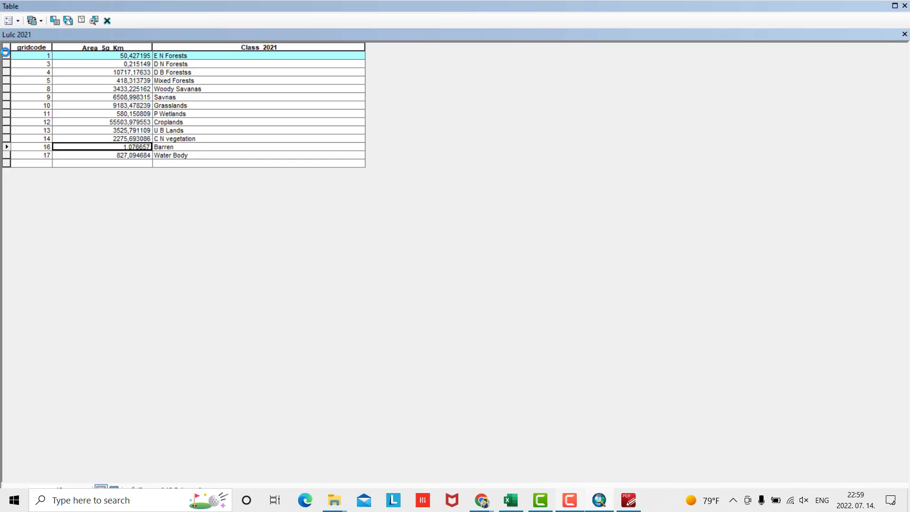
drag(5, 53, 6, 159)
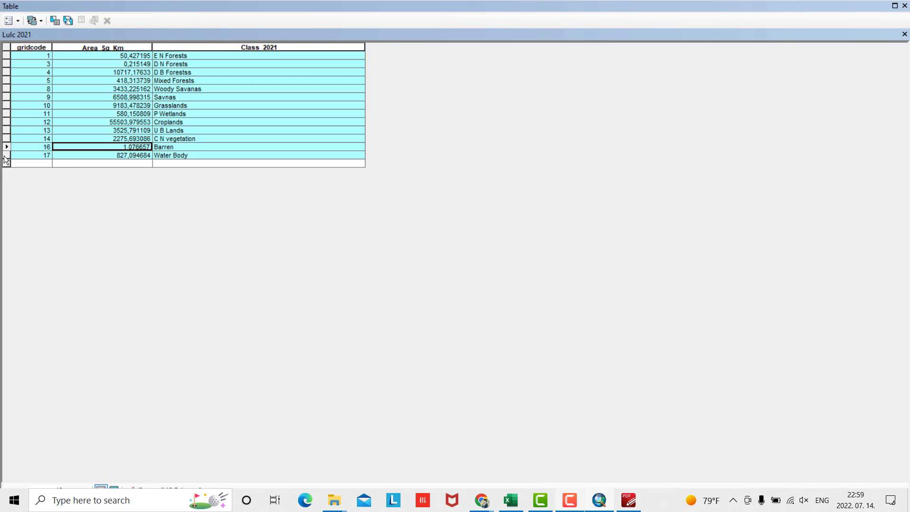
right_click(5, 70)
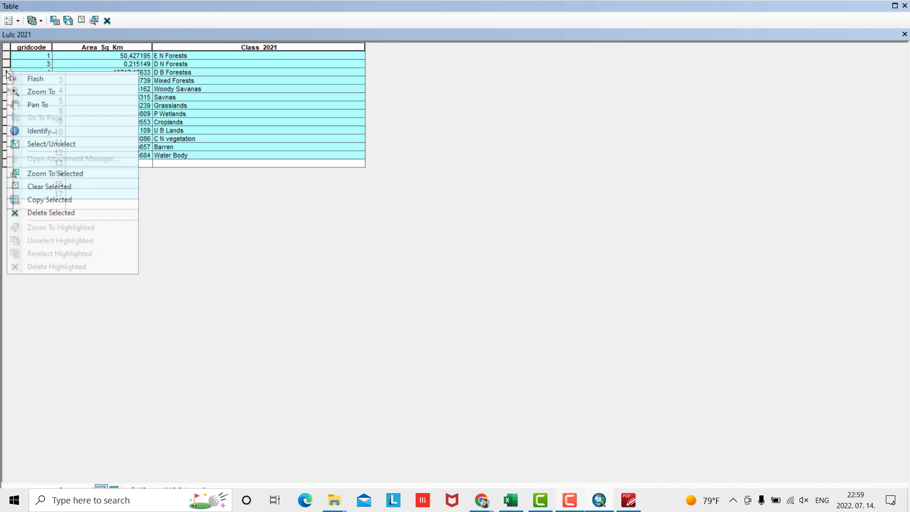
click(44, 199)
Paste the copied 2021 class table into Book2 starting at cell D1
click(511, 500)
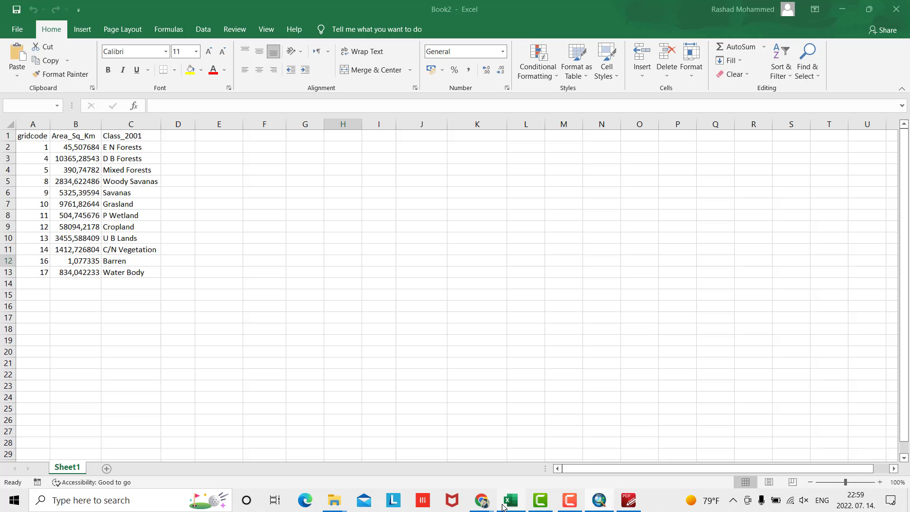
click(172, 140)
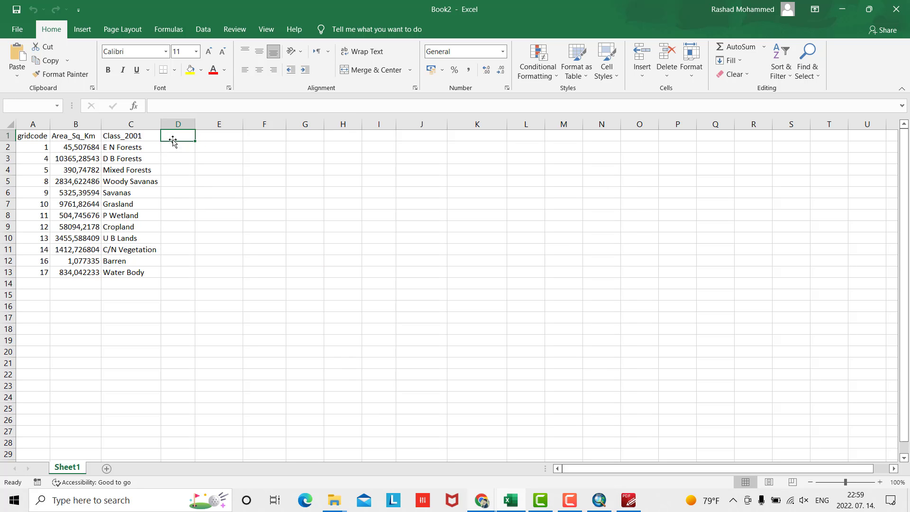
right_click(173, 140)
click(200, 218)
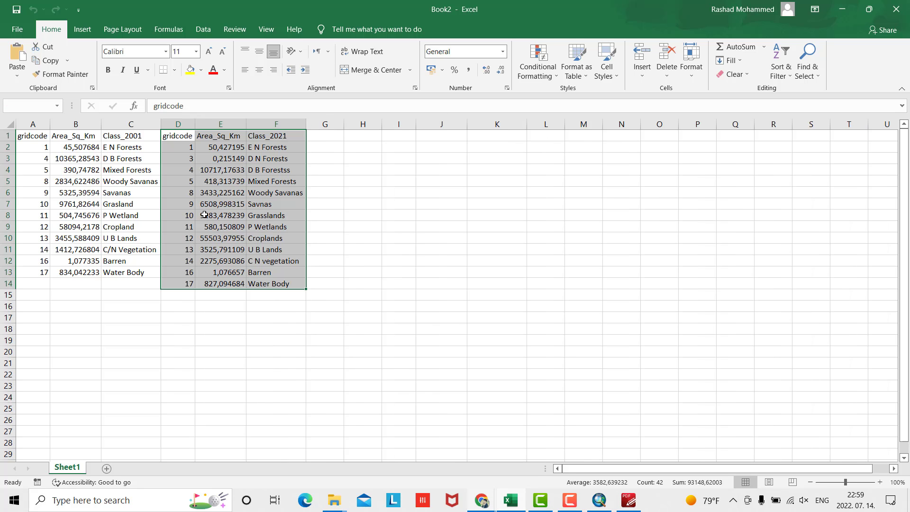
click(365, 226)
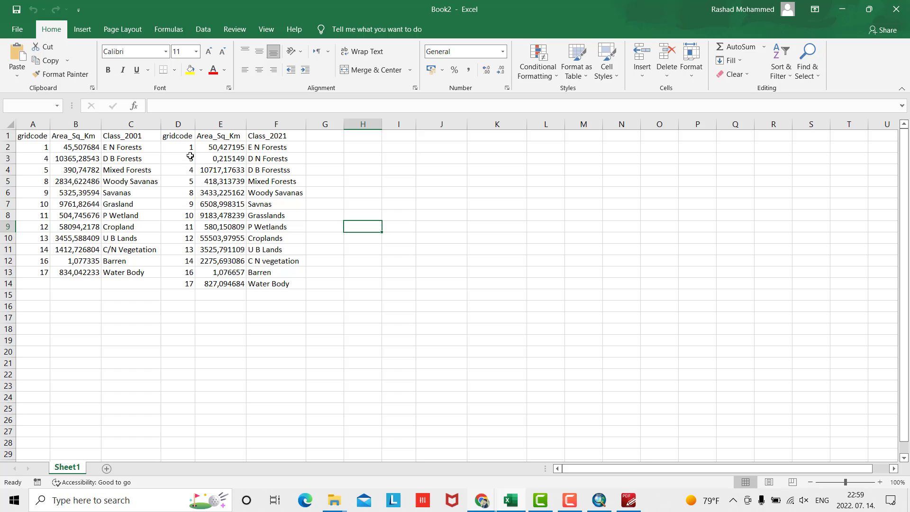
Move the 2001 rows from D B Forests to Water Body down one row, freeing row 3
drag(26, 161, 127, 272)
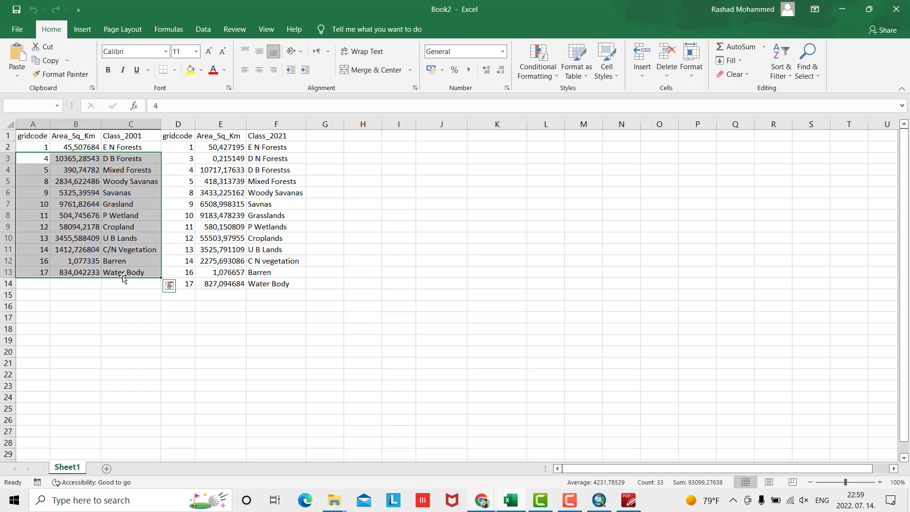
key(ctrl+c)
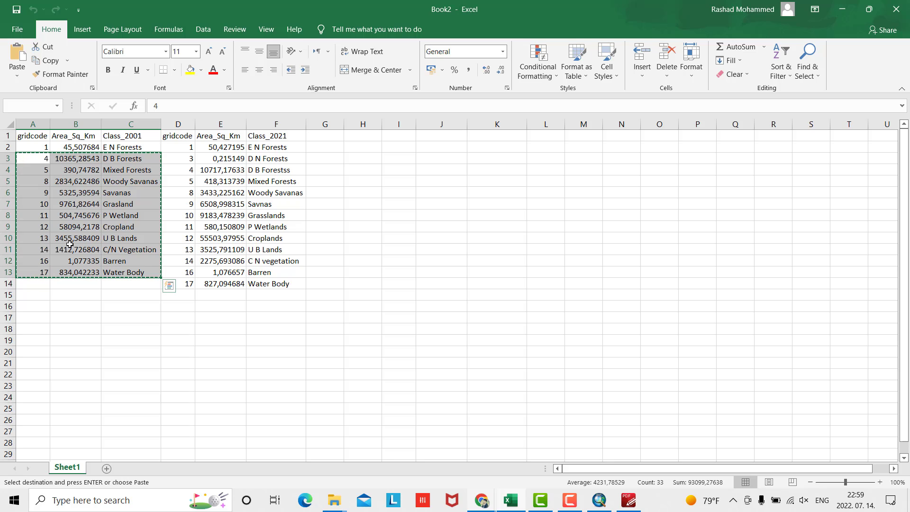
click(28, 171)
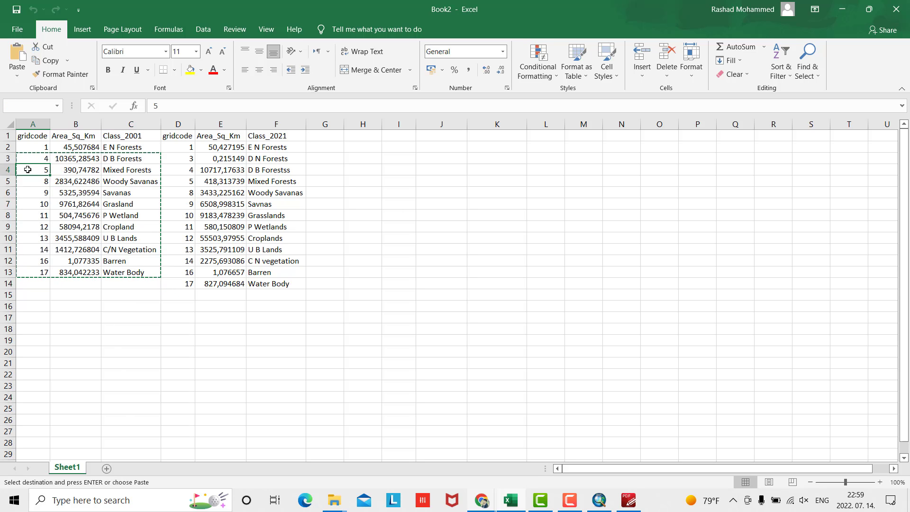
key(ctrl+v)
Fill row 3 with gridcode 3, area 0 and the class name D N Forests
click(41, 159)
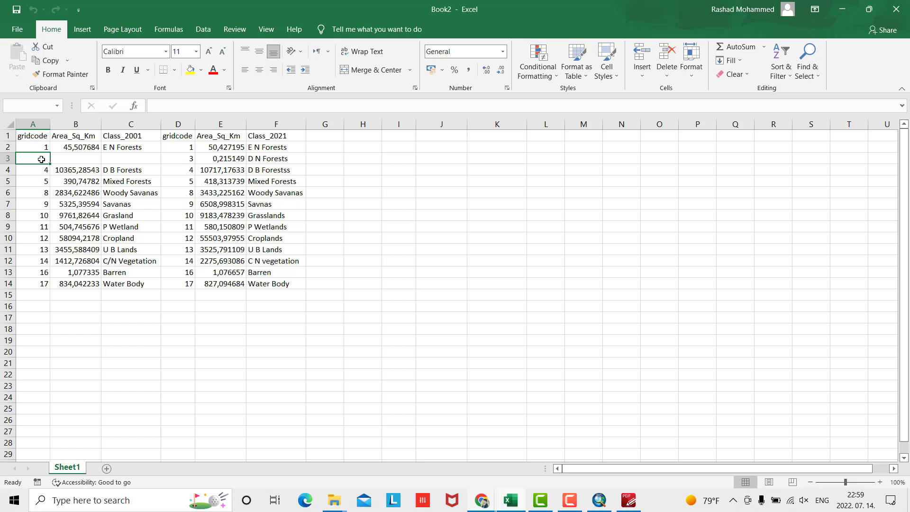
text(3)
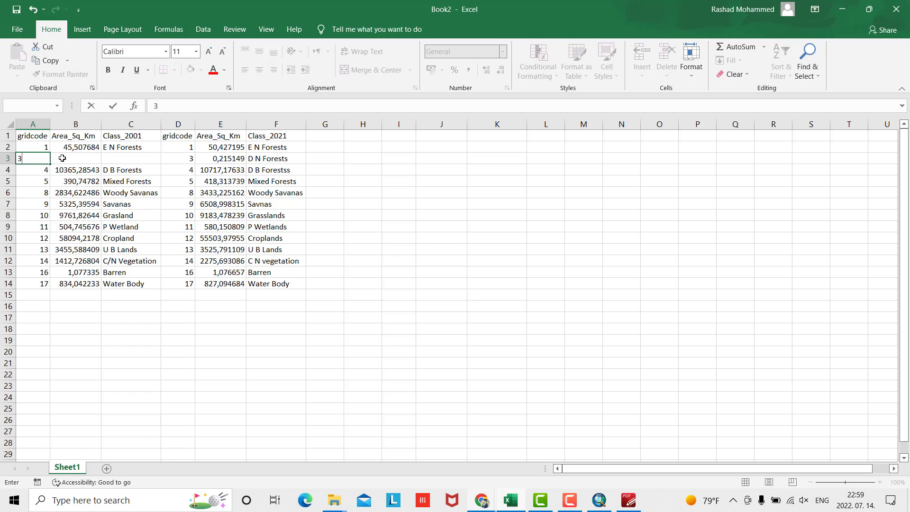
key(Tab)
text(0)
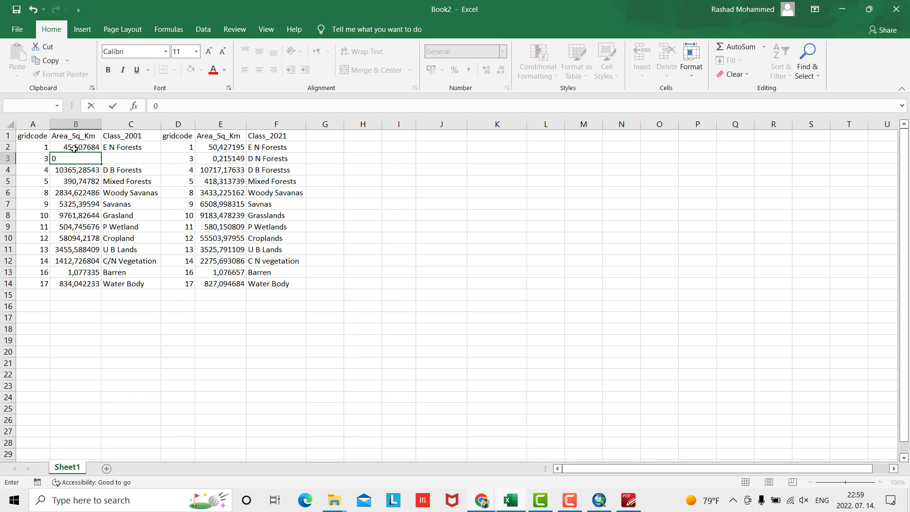
click(142, 157)
click(259, 159)
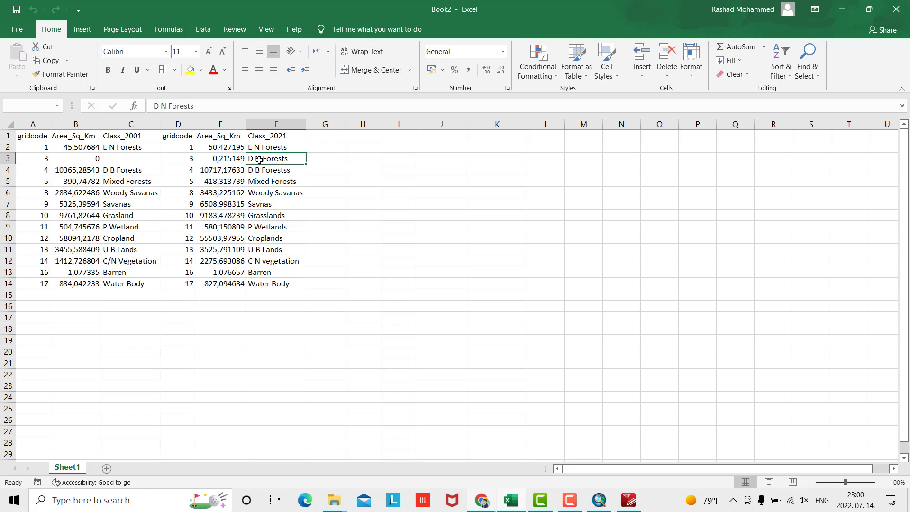
key(ctrl+c)
click(131, 158)
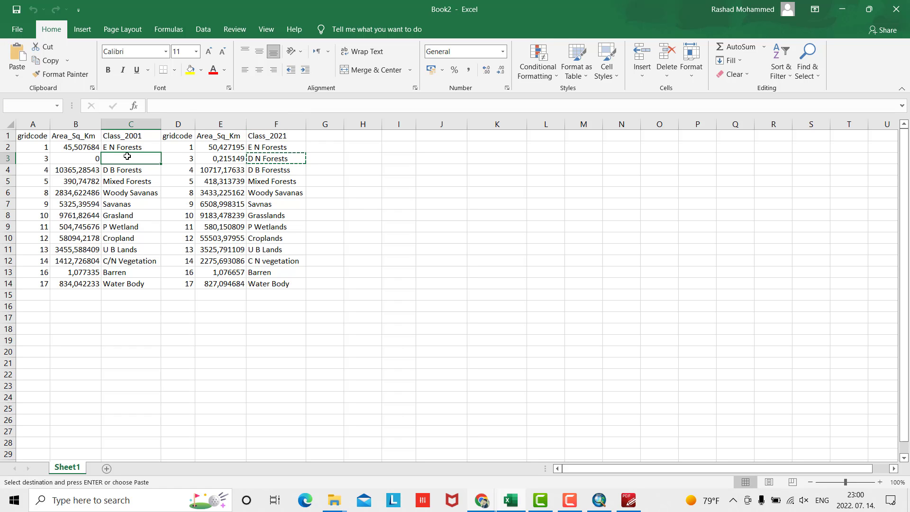
key(ctrl+v)
click(137, 350)
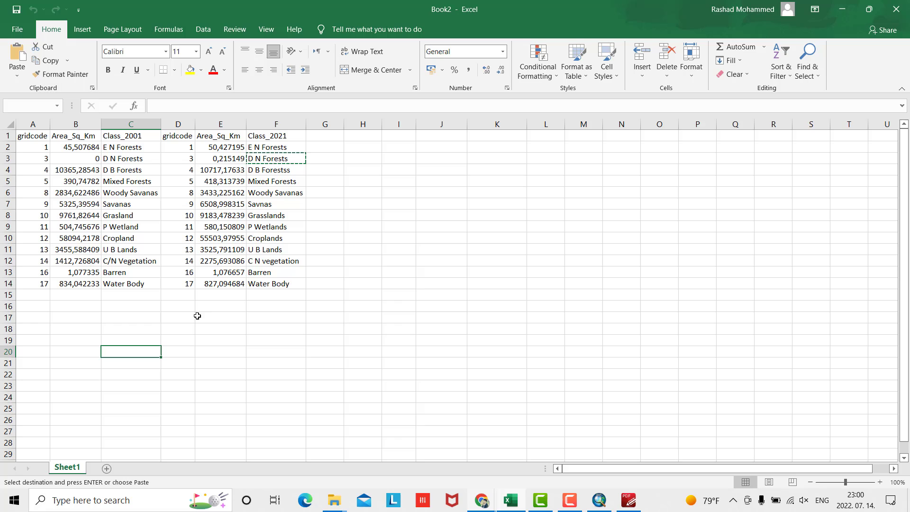
click(328, 137)
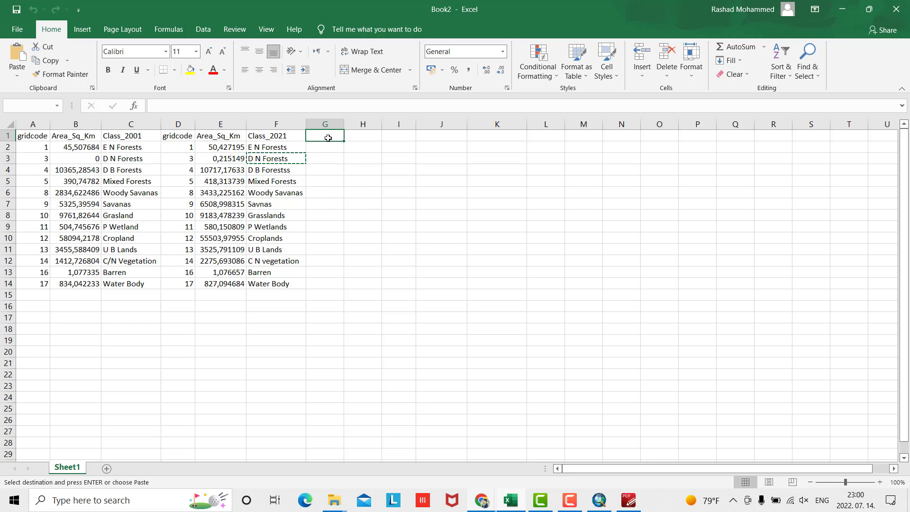
Add the Change(2001-2021) header in G1 and copy the 2021 class names beneath it
text(2001-2021)
key(Return)
drag(279, 145, 263, 279)
key(ctrl+c)
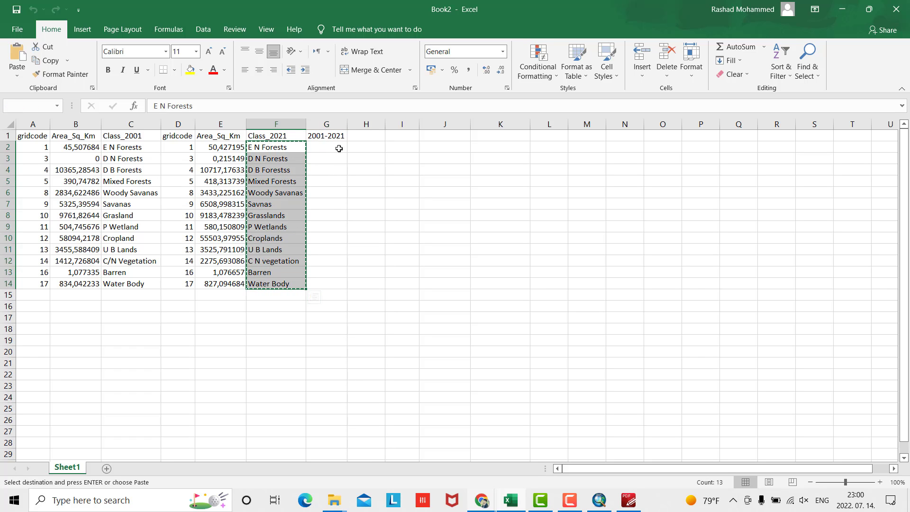
click(337, 146)
key(ctrl+v)
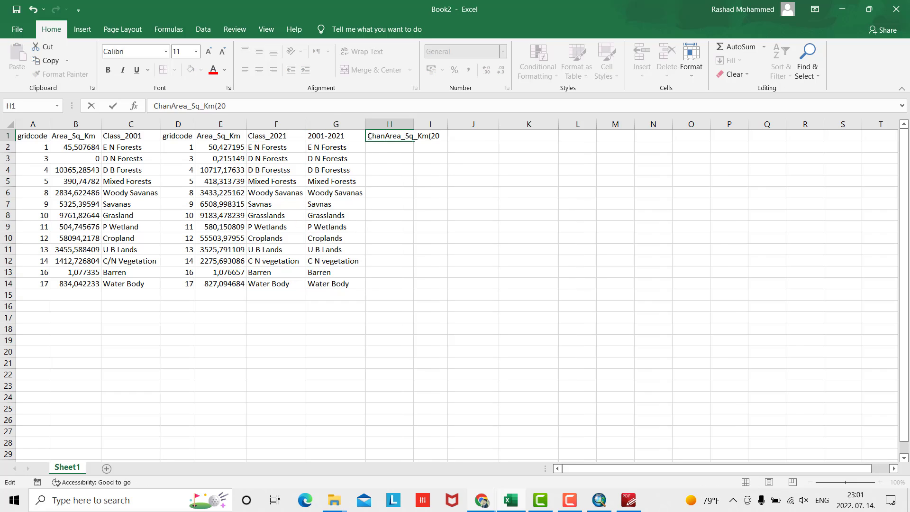
Add a Change Area_Sq_Km header and fill =B2-E2 from H2 down to row 14
text(ge Area_Sq_Km(2001-2021)
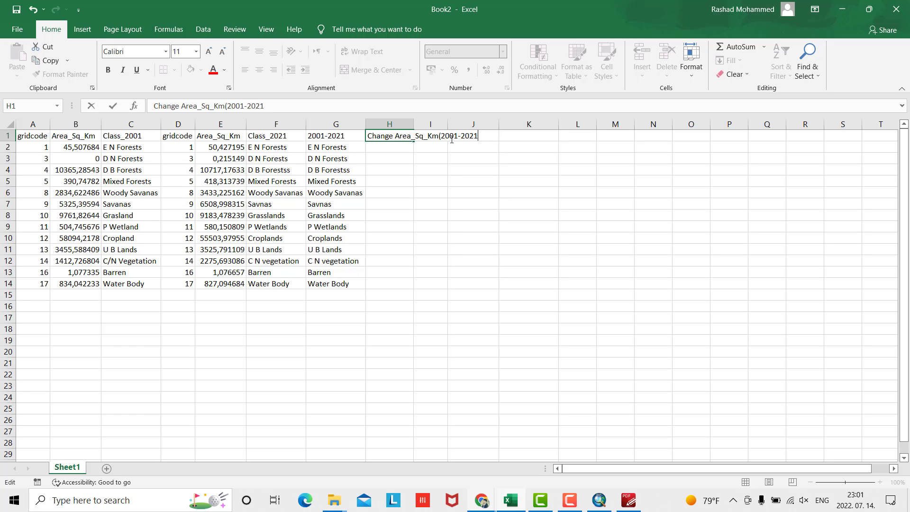
key(Return)
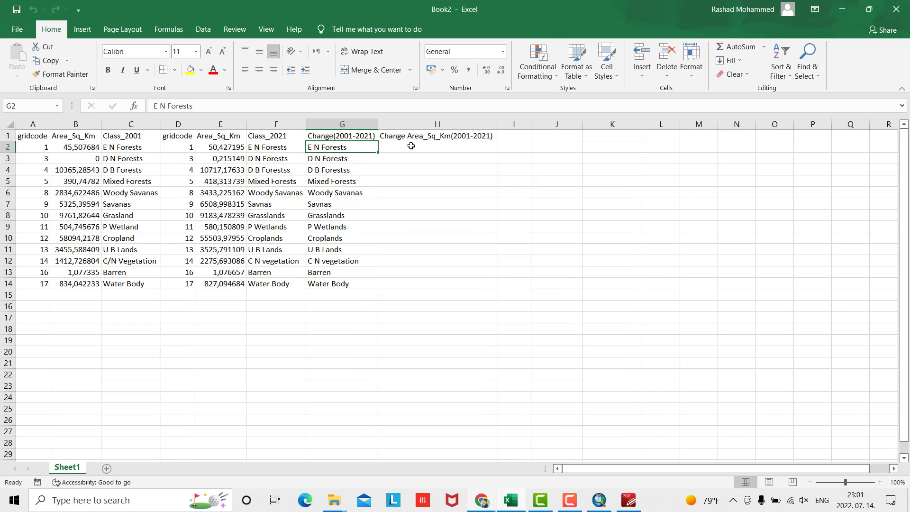
click(411, 146)
text(=)
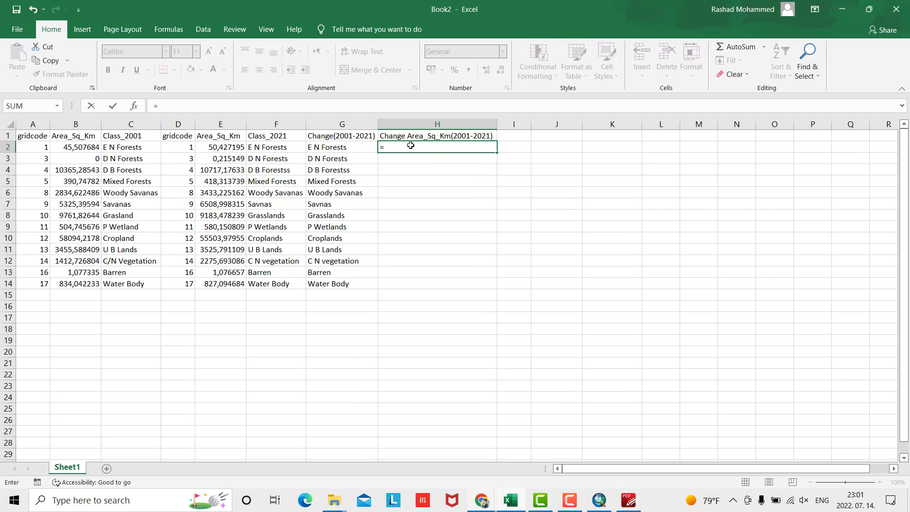
click(75, 148)
text(-)
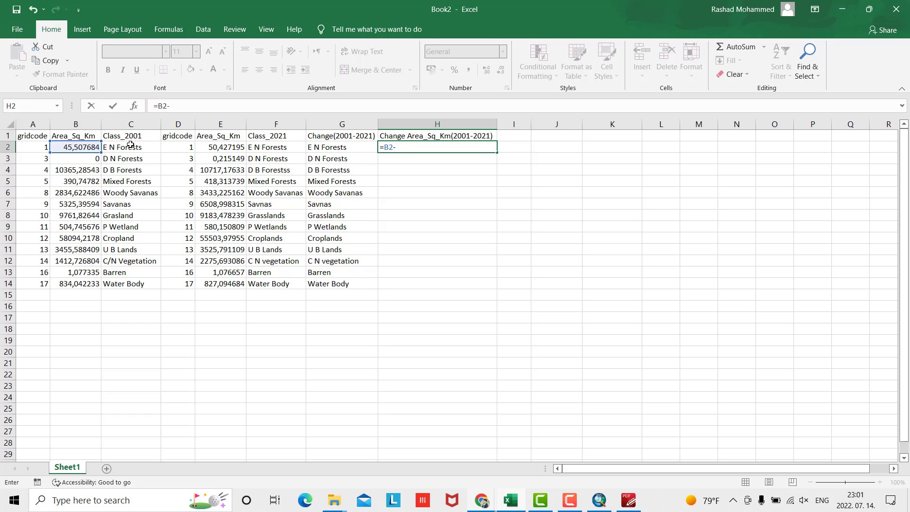
click(221, 149)
key(Return)
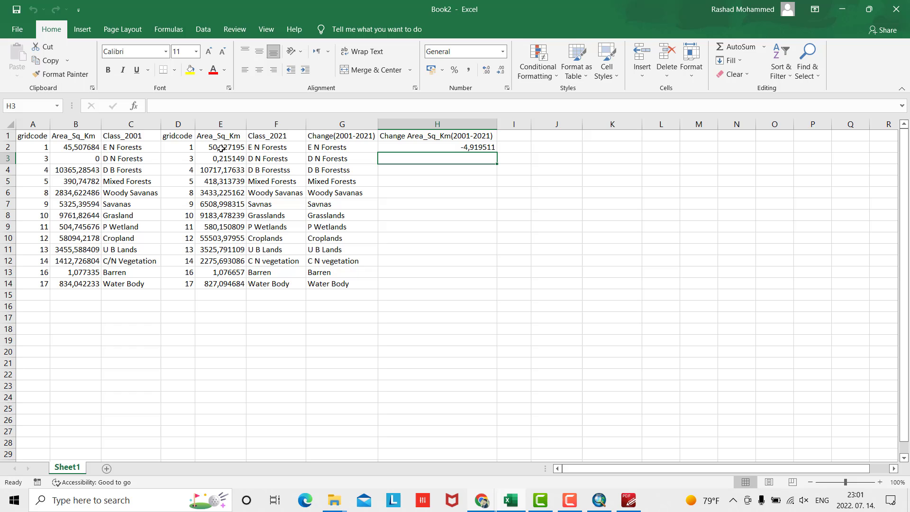
click(456, 147)
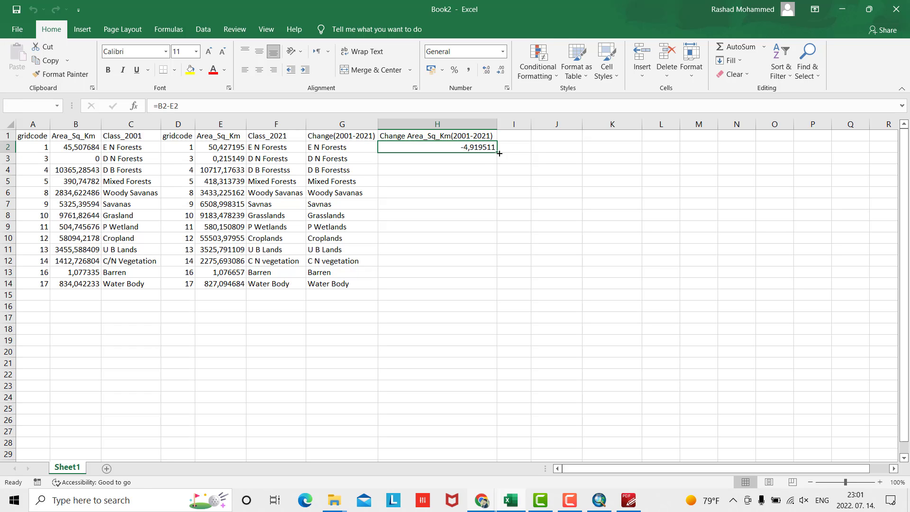
drag(497, 156, 493, 291)
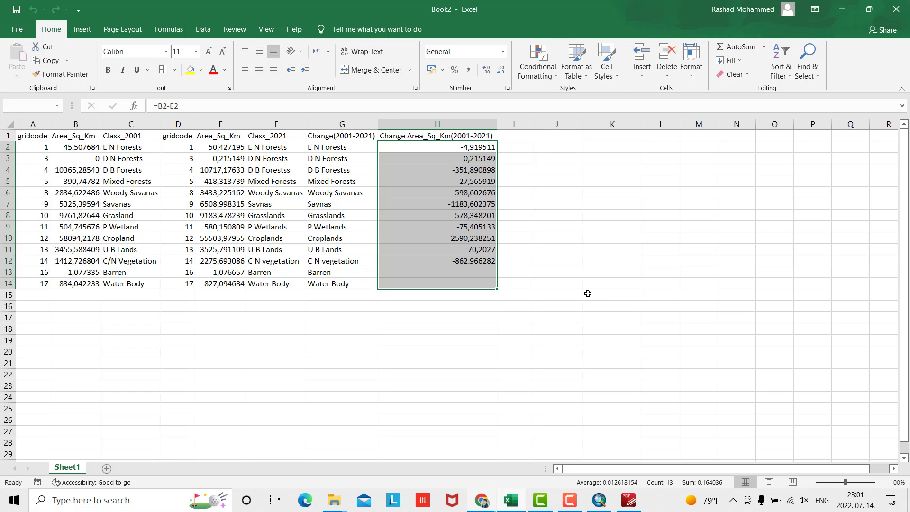
click(586, 263)
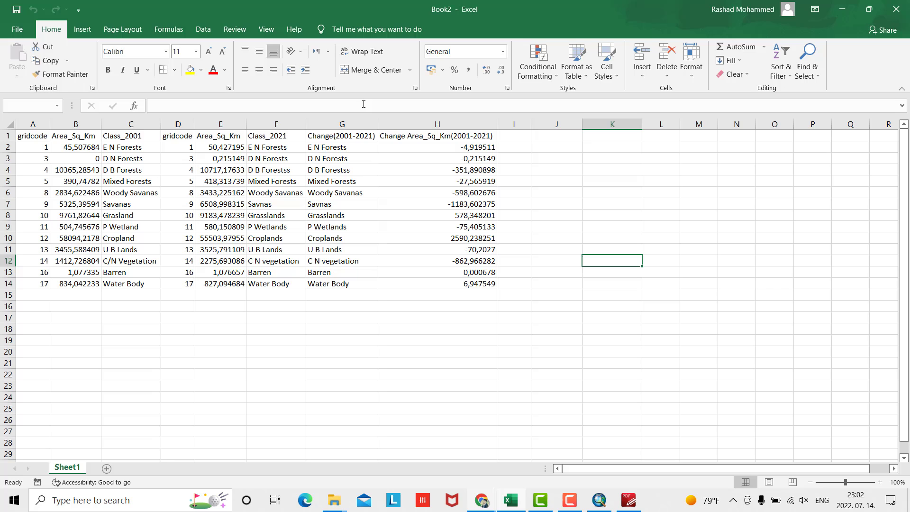
Insert a clustered column chart of the class names and km² change values in G1:H14
drag(325, 138, 446, 284)
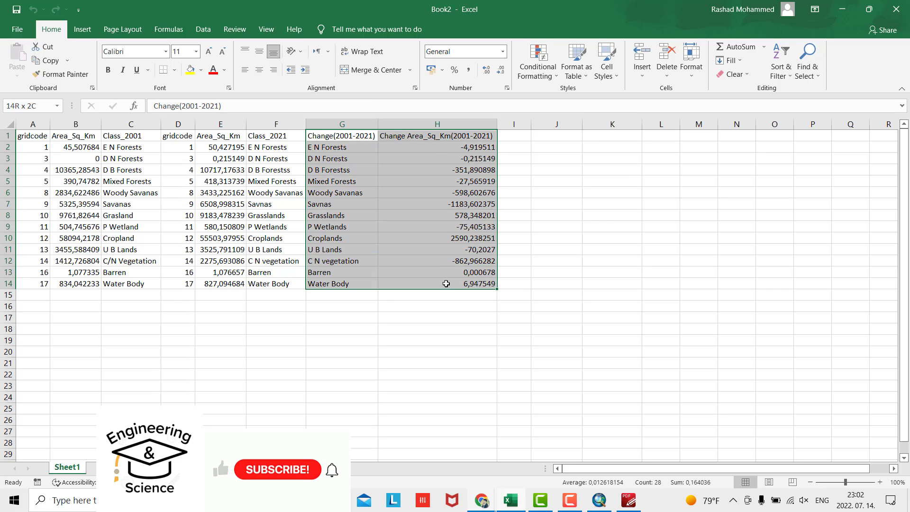
click(82, 29)
click(364, 48)
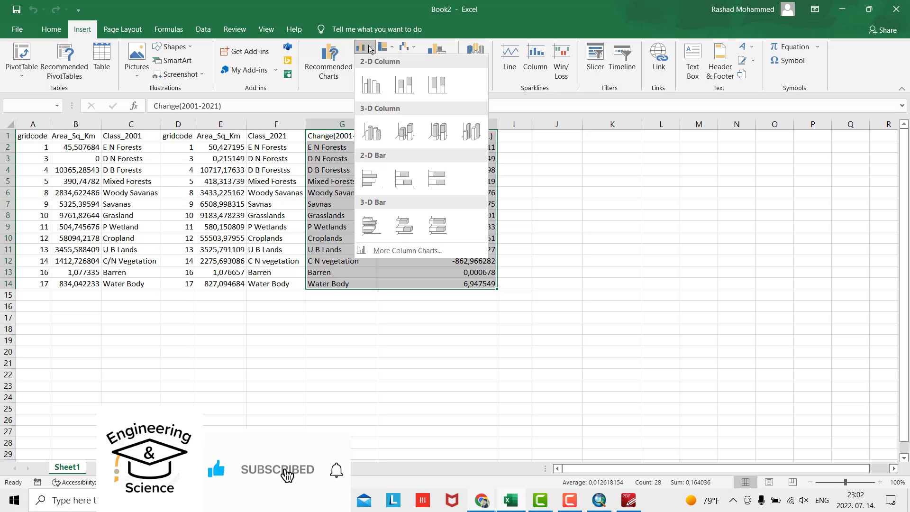
click(371, 85)
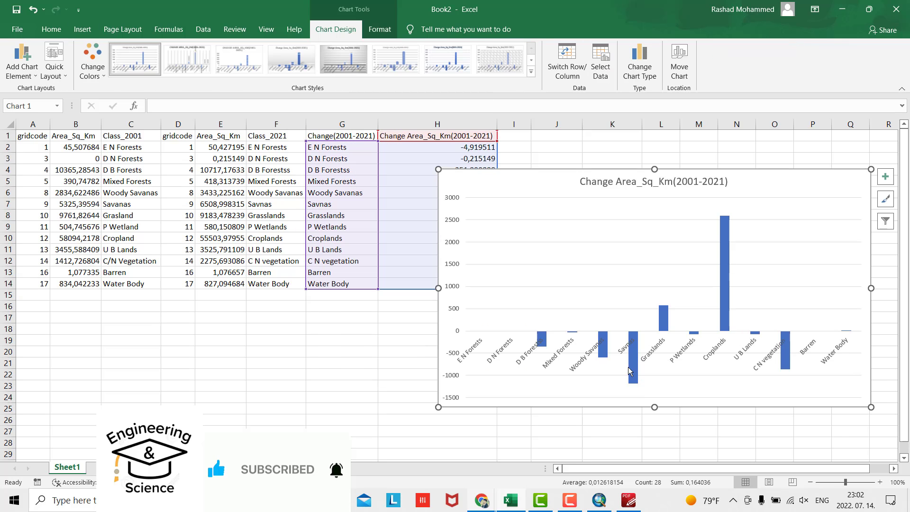
Add a data table beneath the chart and move the chart further left
click(22, 61)
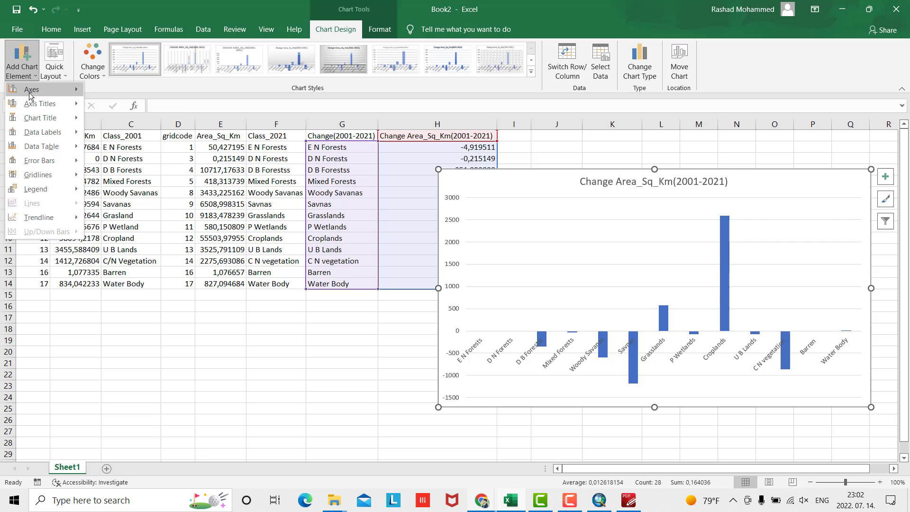
mouse_move(83, 90)
click(128, 180)
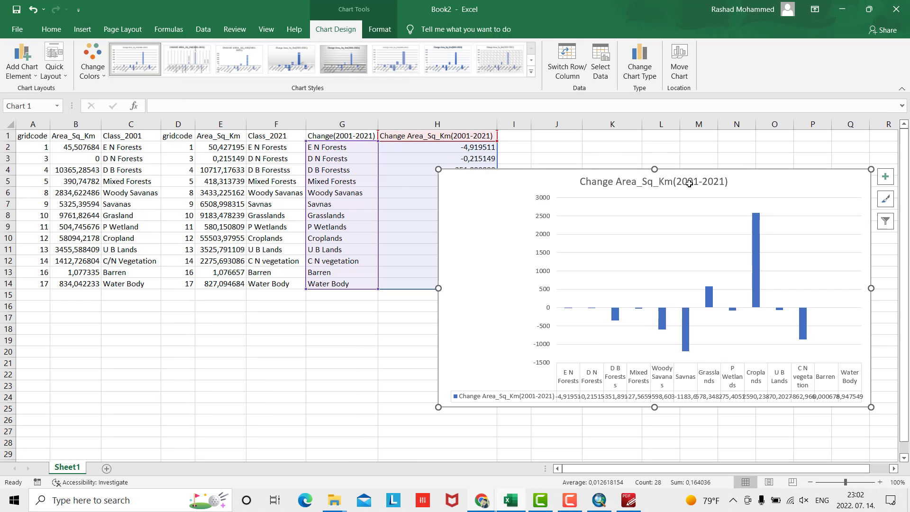
drag(728, 171, 664, 196)
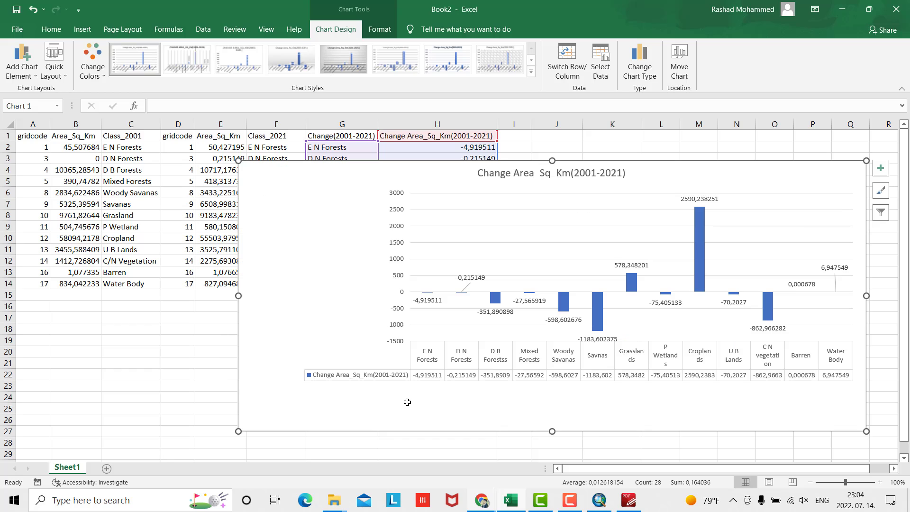